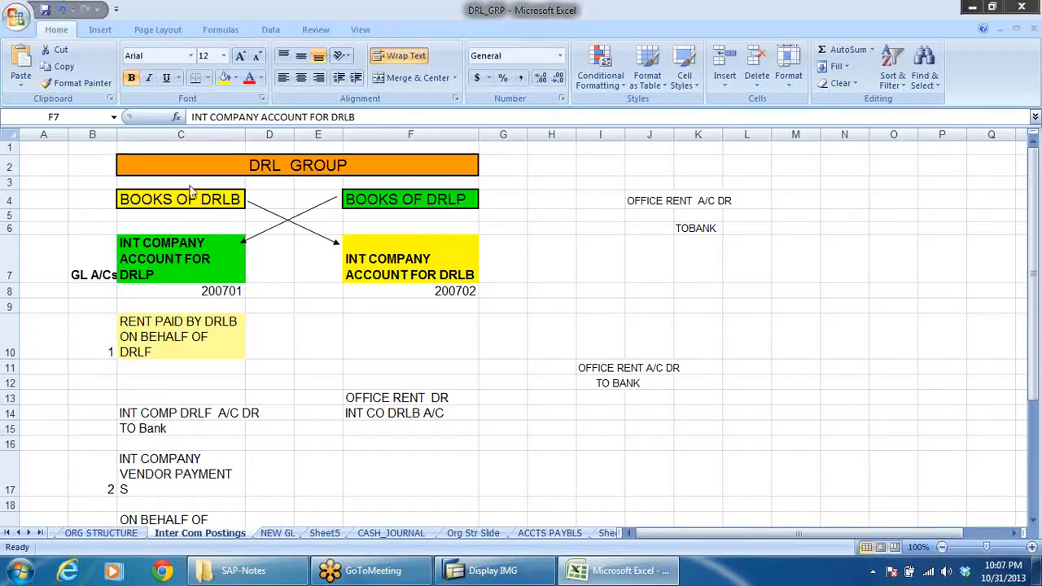
- Apply a thick outline border to the two inter-company account cells for DRLB (F7) and DRLP (C7)
left_click(393, 267)
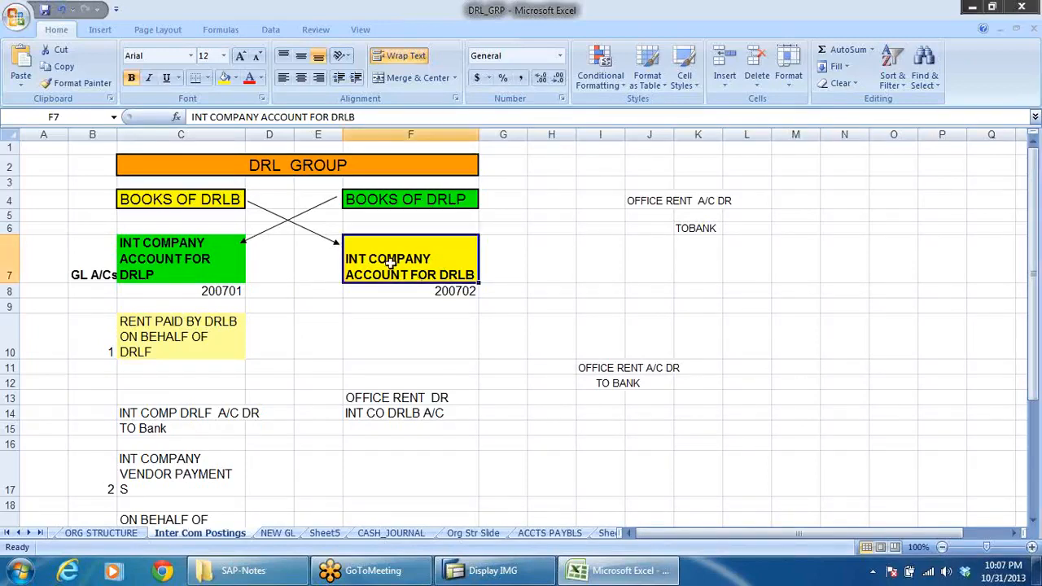
left_click(208, 79)
left_click(202, 235)
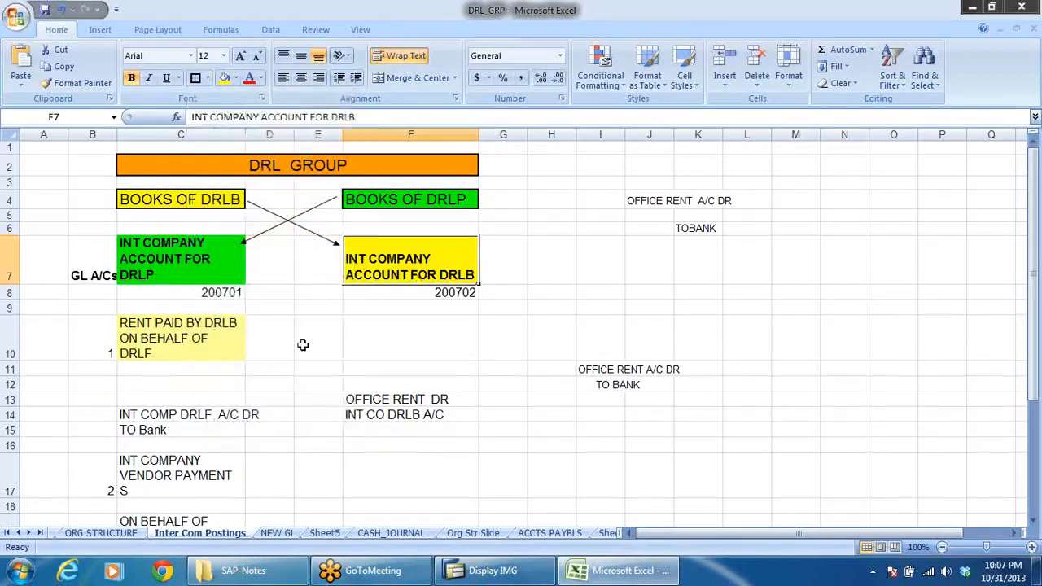
left_click(302, 345)
left_click(186, 249)
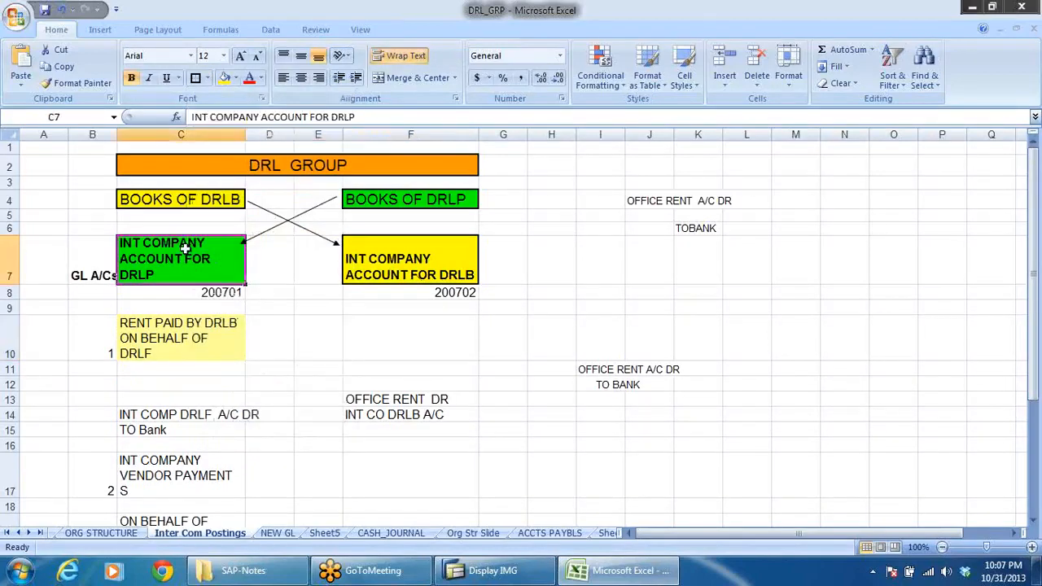
left_click(195, 78)
- Correct the company name in the rent description in C10 so it reads "ON BEHALF OF DRLP"
scroll(551, 398, "down", 2)
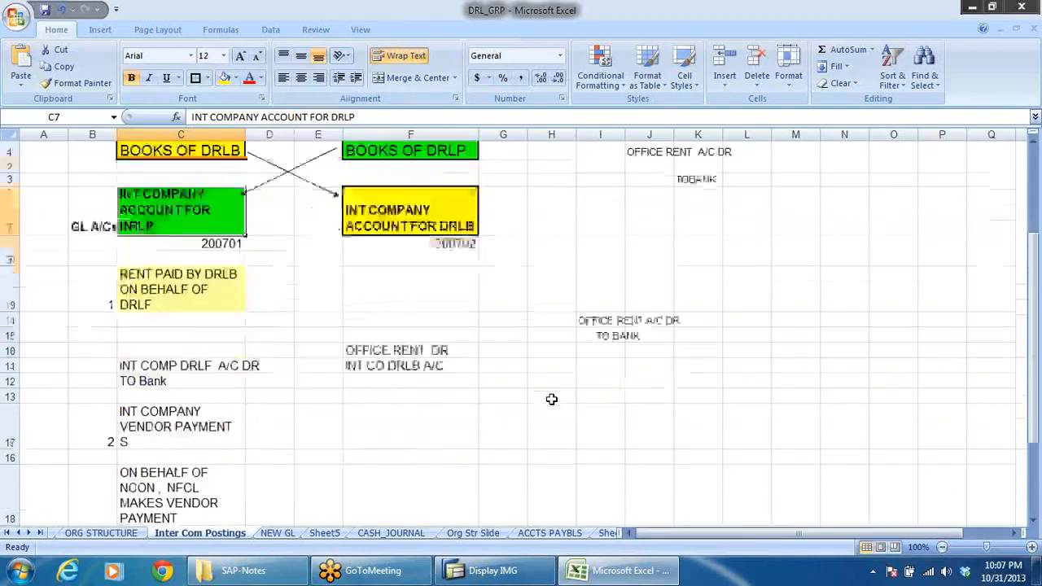
scroll(483, 393, "up", 1)
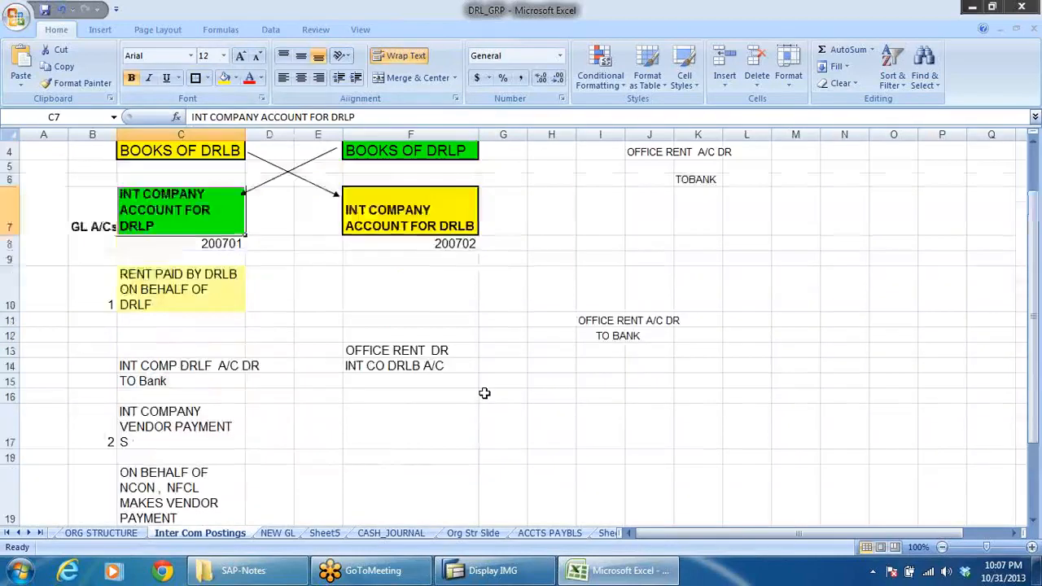
left_click(191, 285)
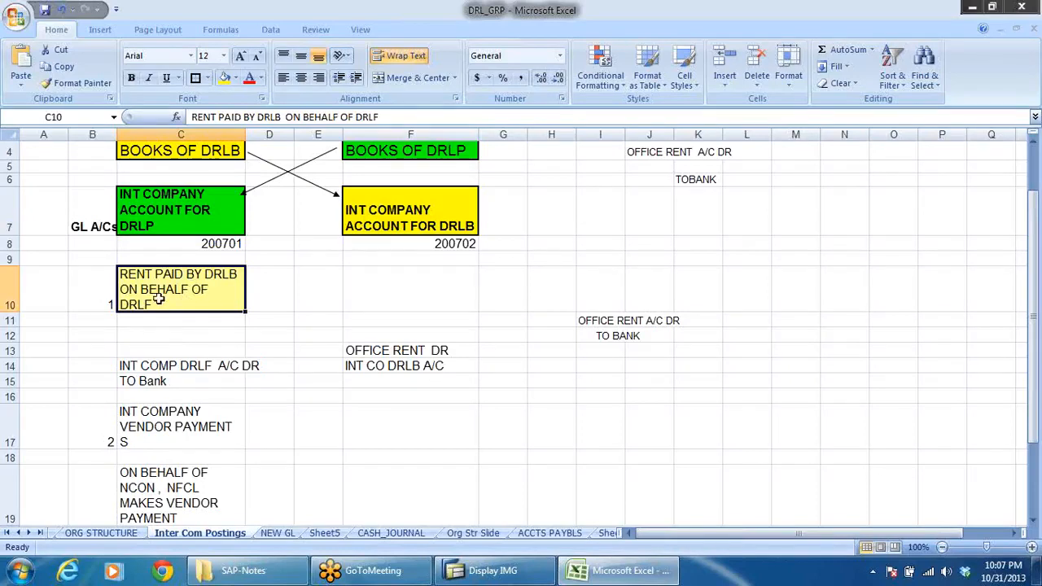
left_click(383, 116)
key("BackSpace")
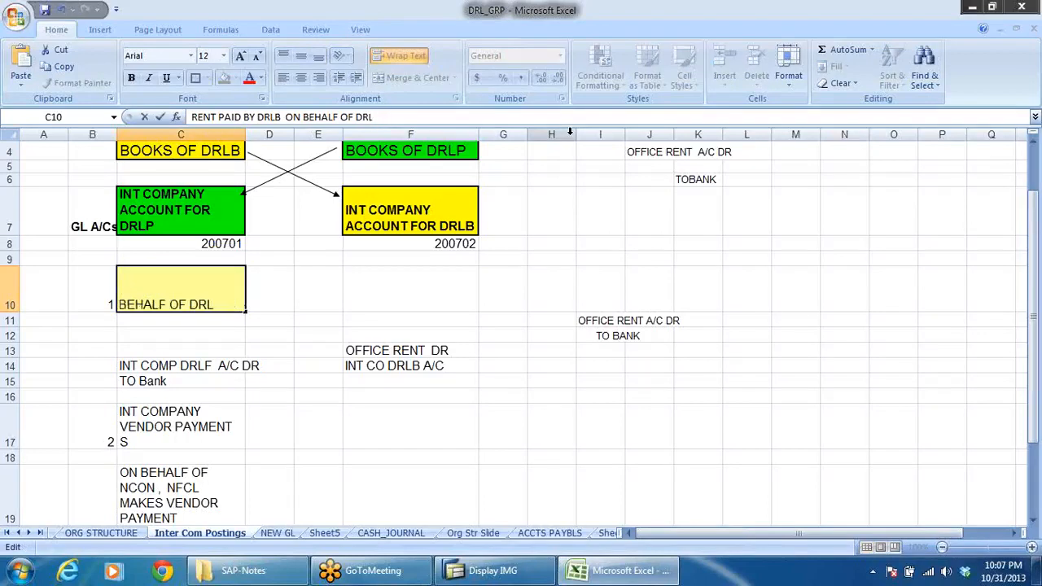
type("P")
left_click(184, 391)
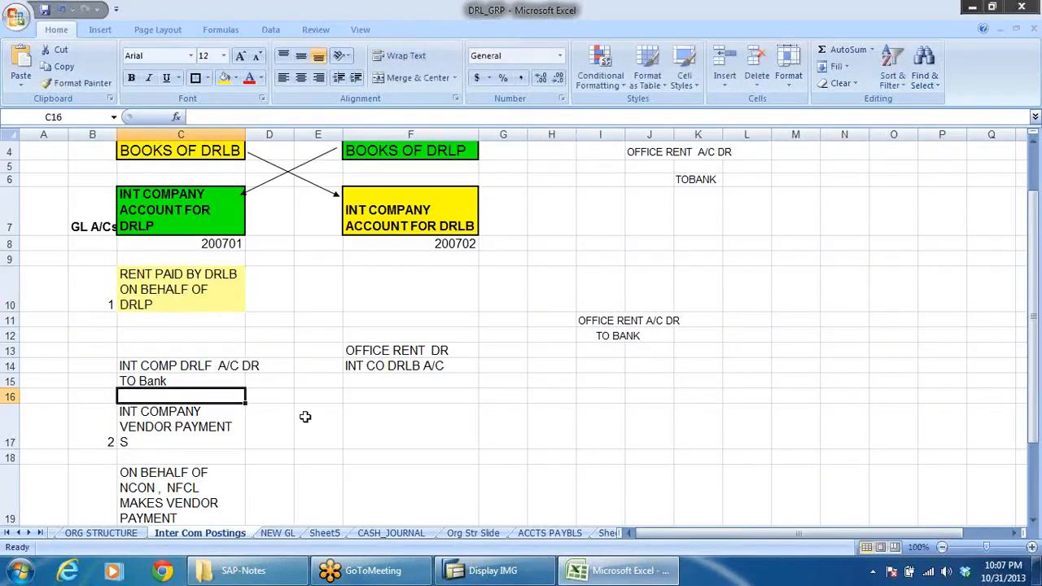
- Fill the rent description cell C10 with bright yellow
left_click(190, 279)
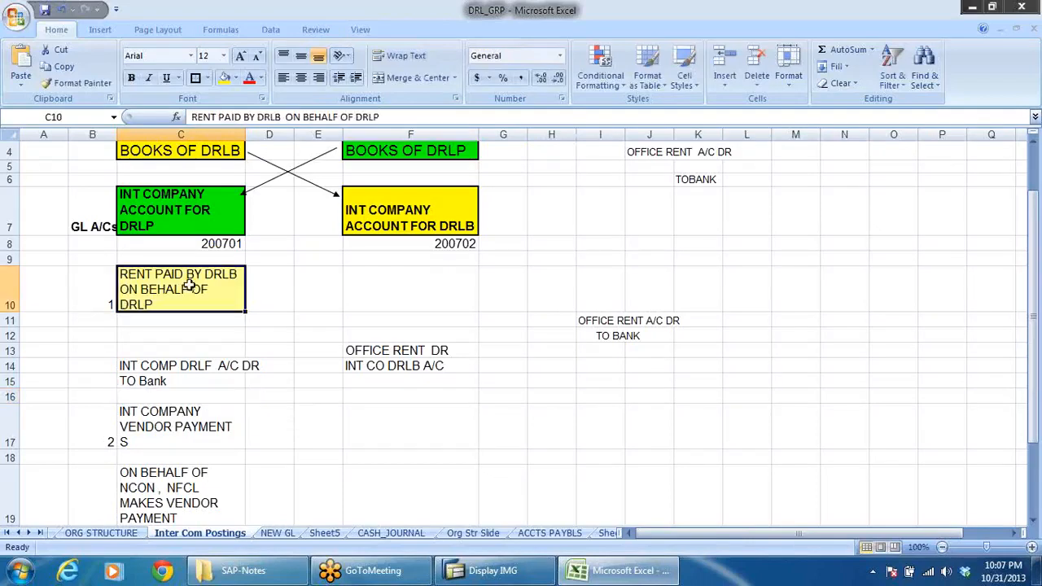
left_click(227, 79)
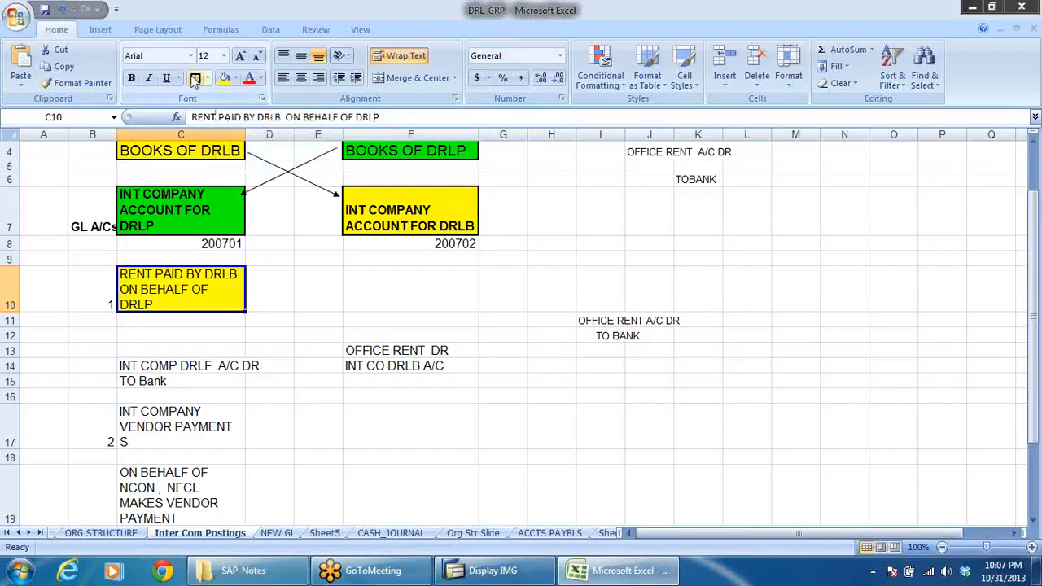
left_click(298, 333)
left_click(151, 289)
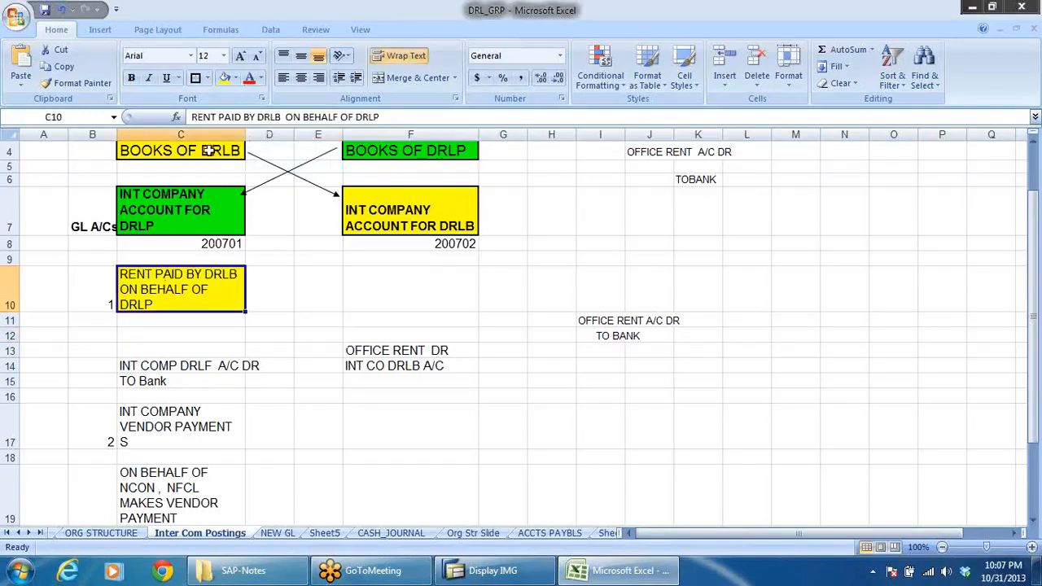
left_click(289, 336)
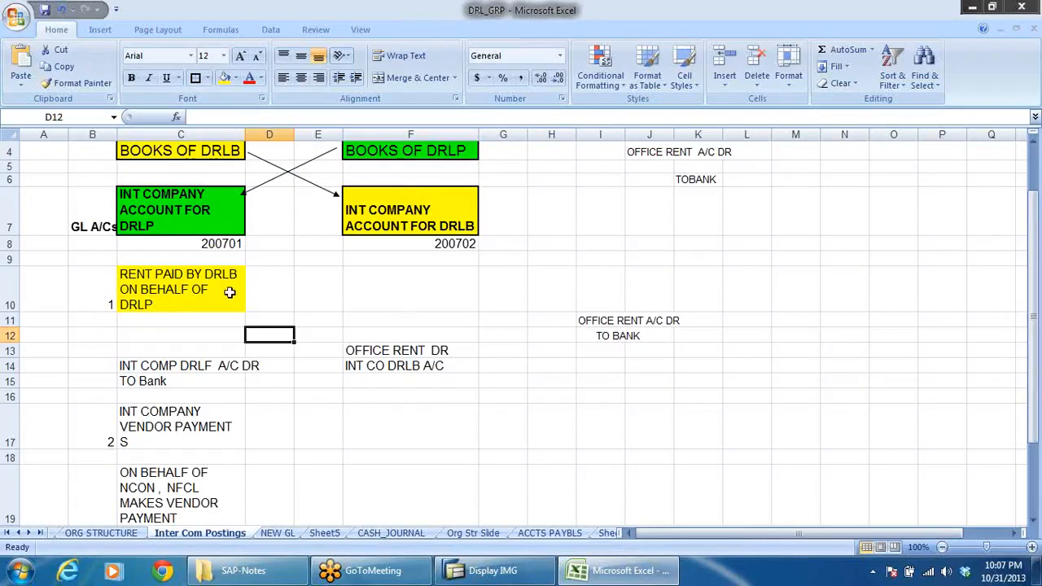
scroll(395, 300, "up", 1)
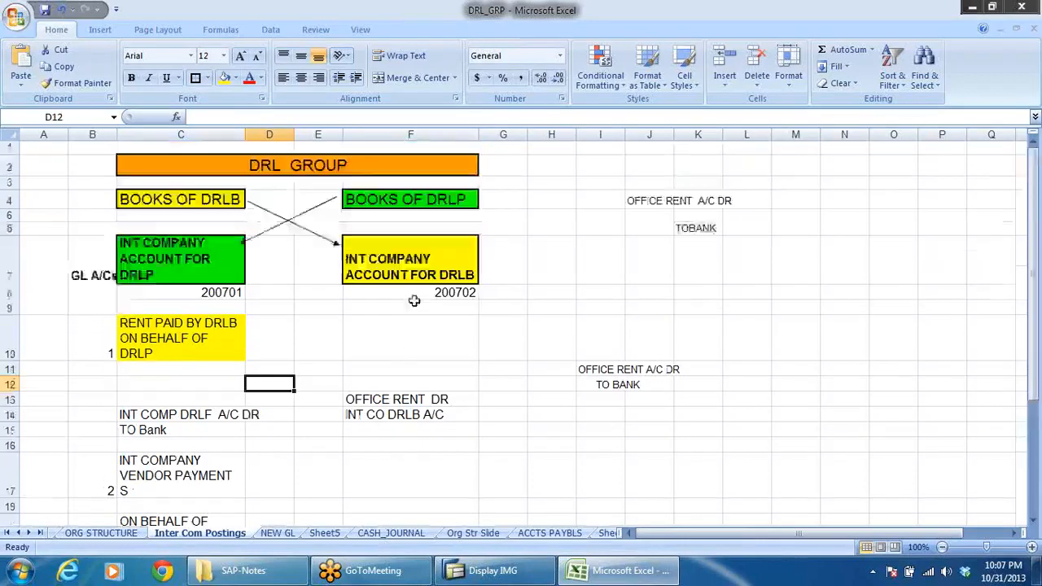
left_click(398, 188)
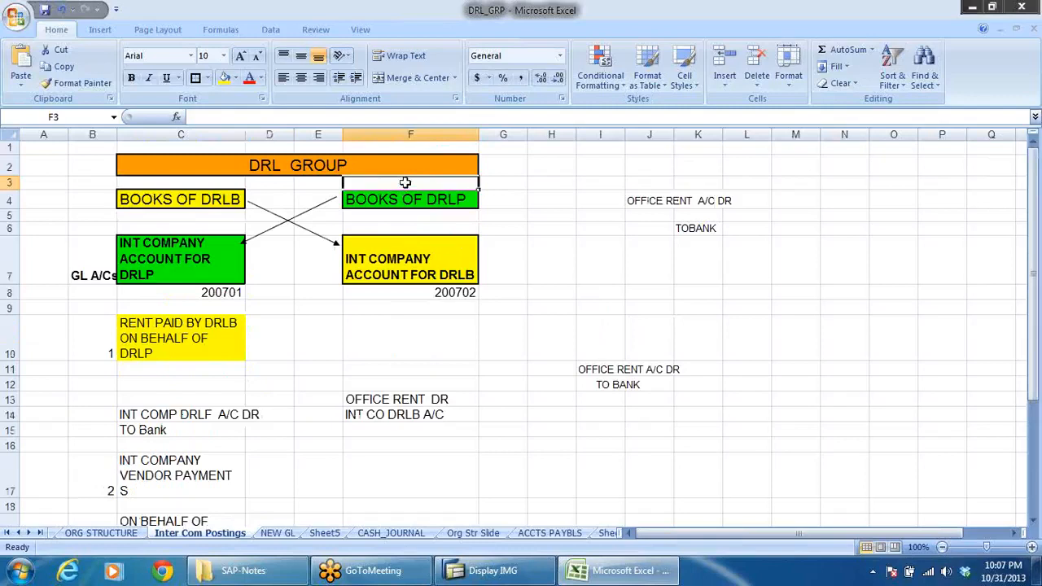
left_click(192, 199)
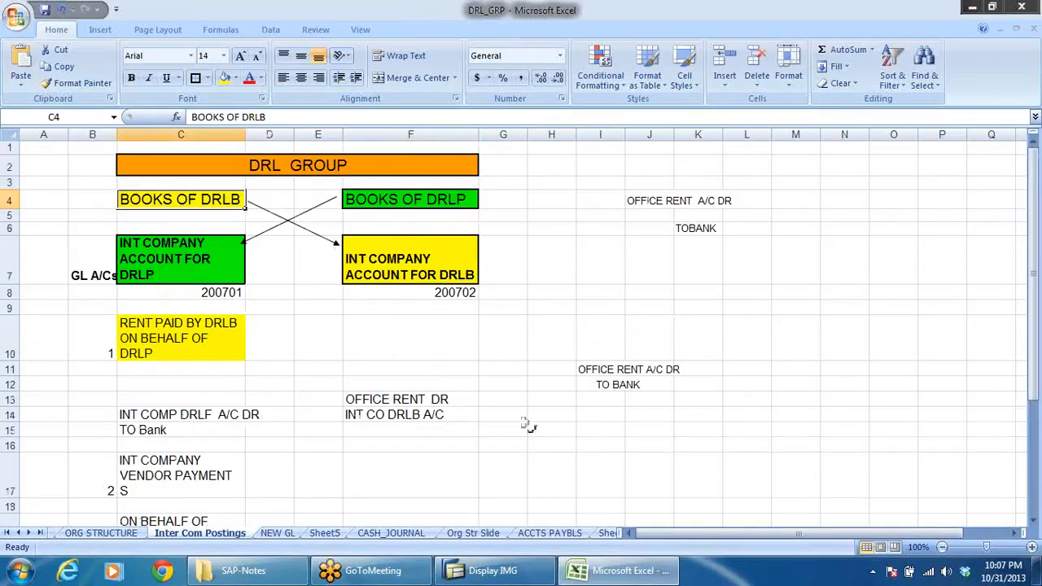
- Correct the debit line of the DRLB rent entry in C14 to "INT COMP DRLP A/C DR"
scroll(527, 425, "down", 1)
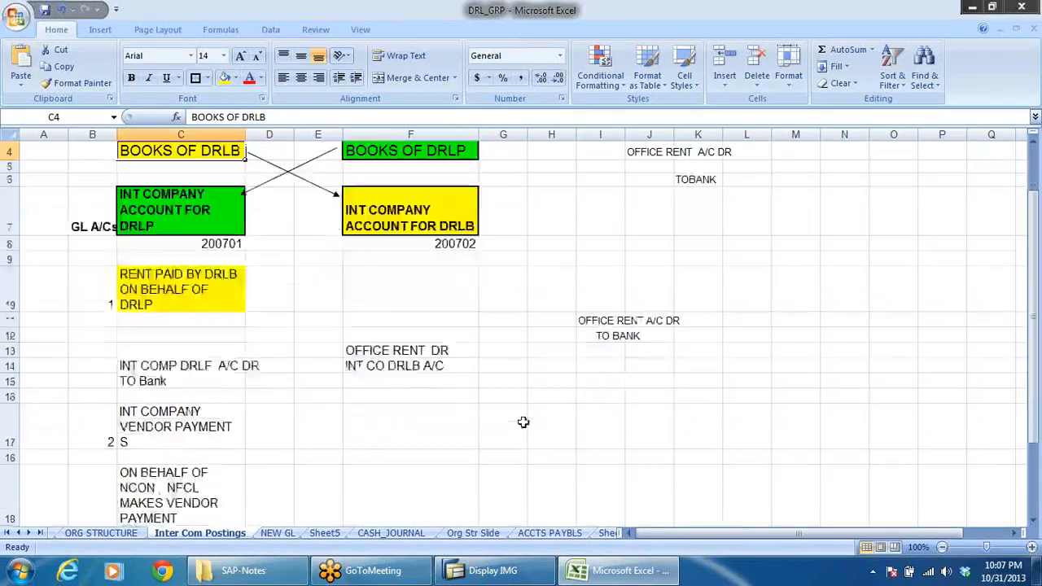
left_click(147, 368)
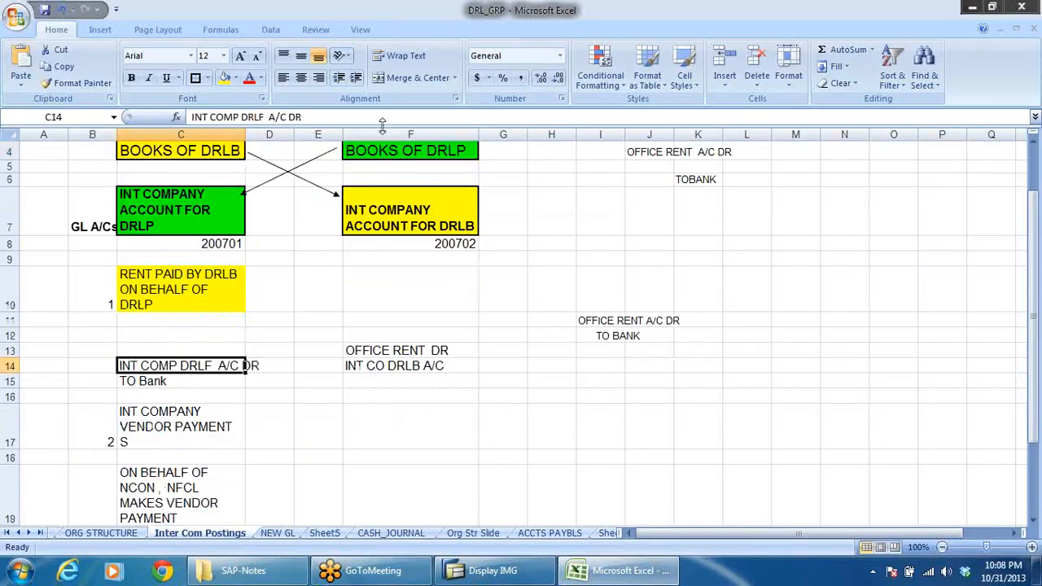
left_click(267, 117)
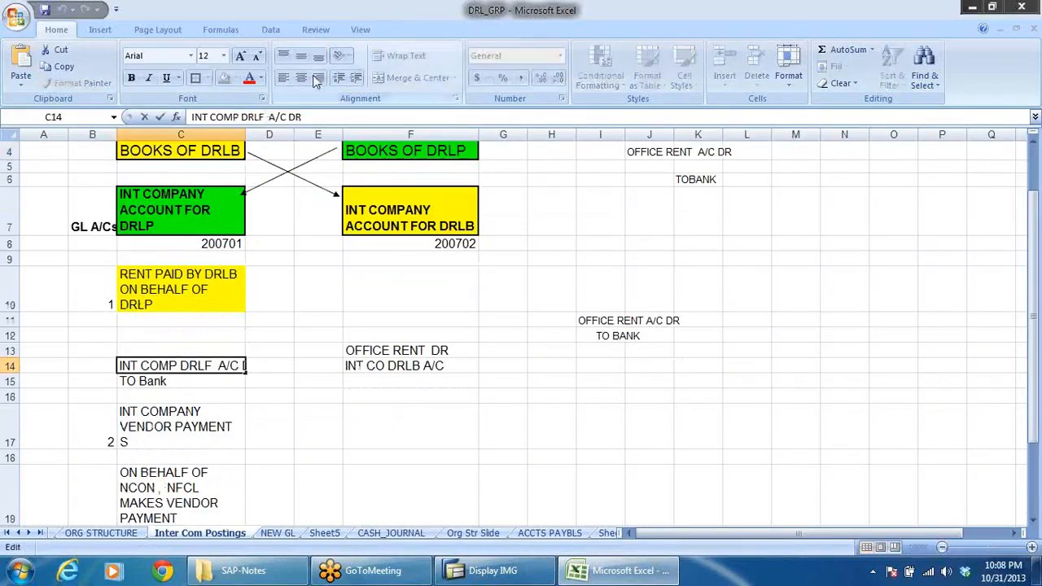
key("BackSpace")
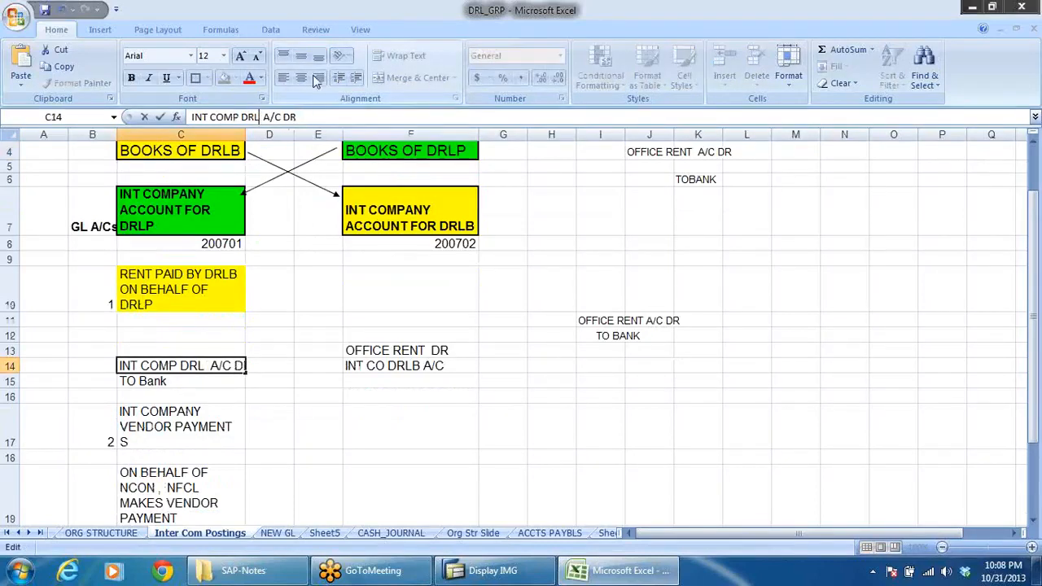
type("P")
left_click(363, 484)
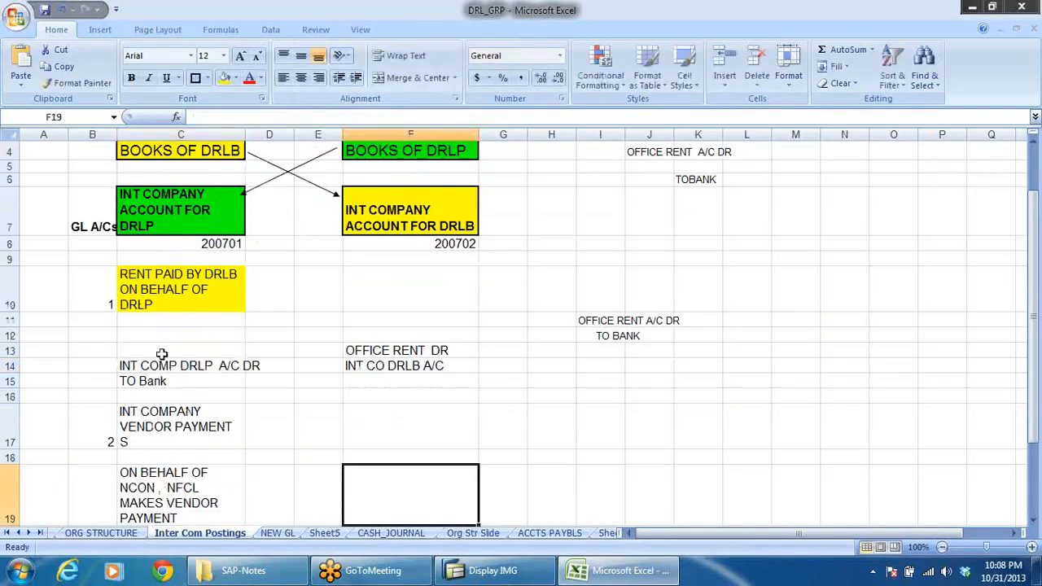
- Examine the rent payment entry in the books of DRLB and the matching office rent entry in the books of DRLP
left_click(193, 371)
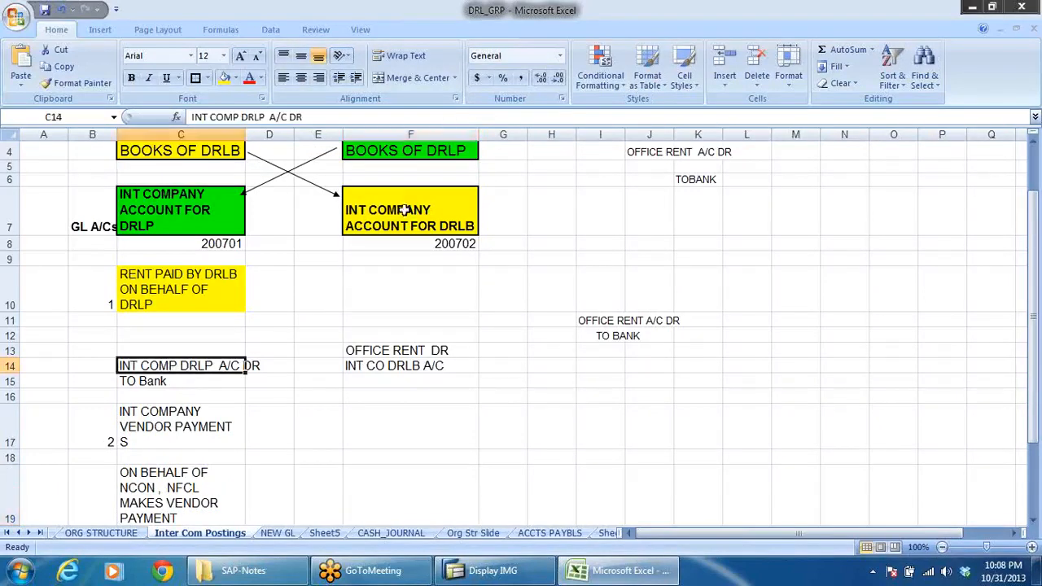
left_click(420, 149)
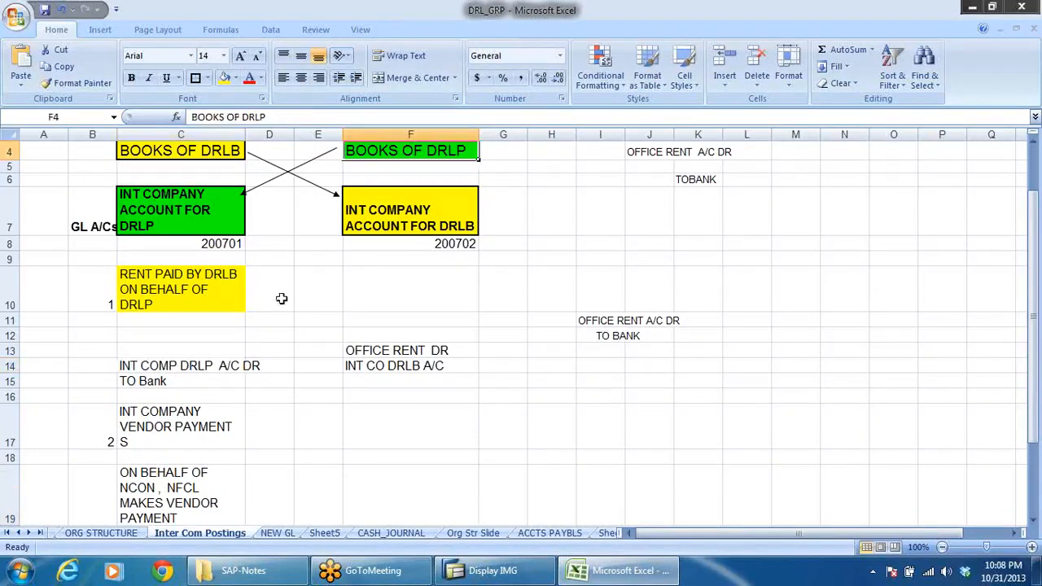
left_click(223, 366)
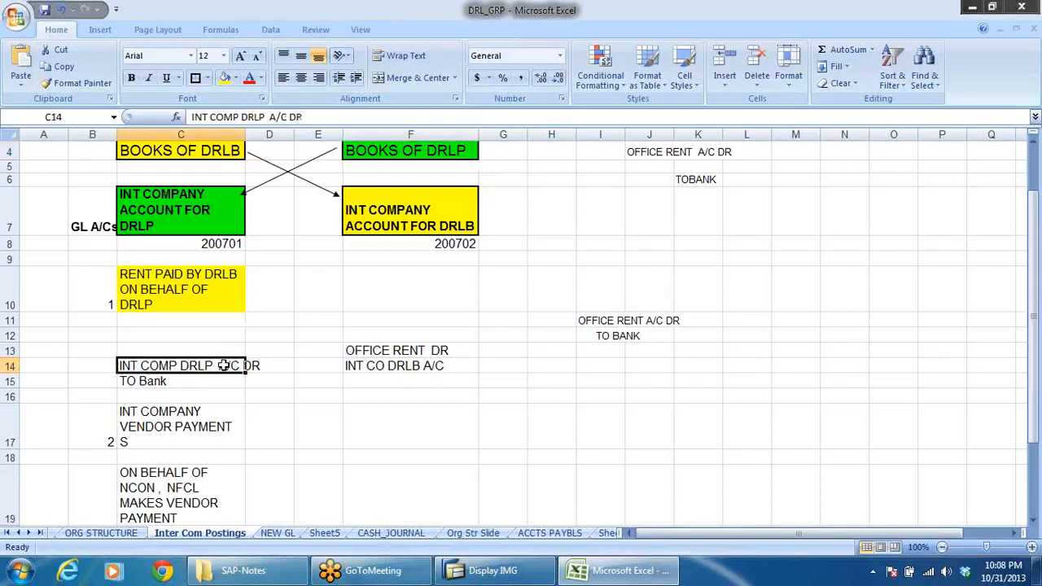
left_click(149, 385)
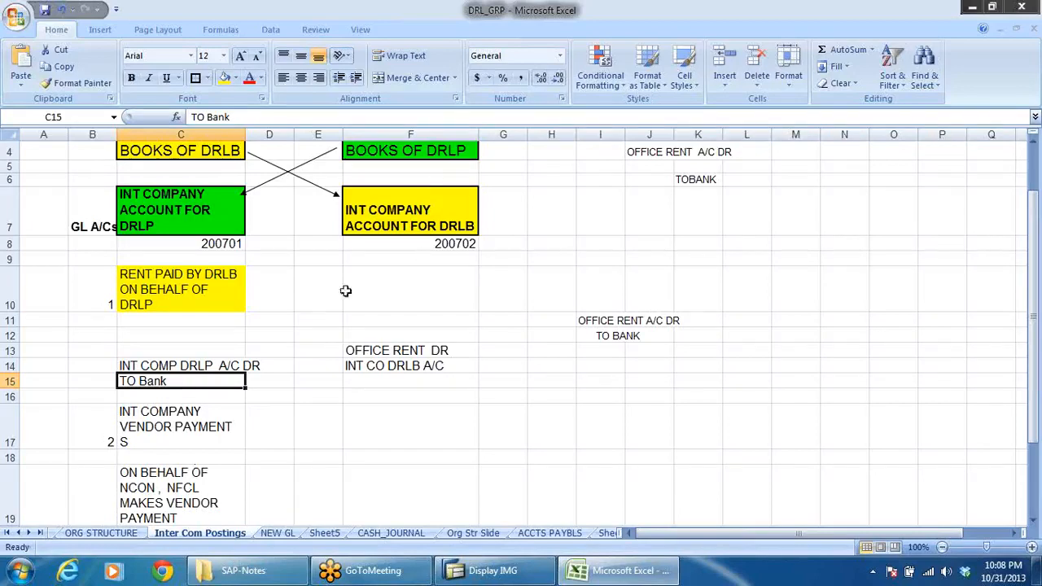
left_click(201, 365)
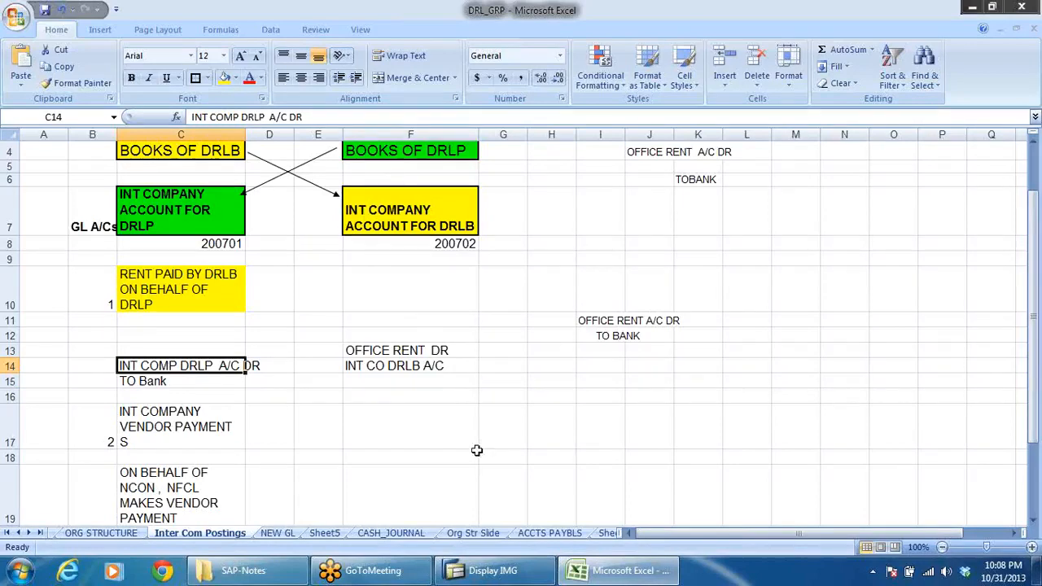
scroll(605, 465, "up", 1)
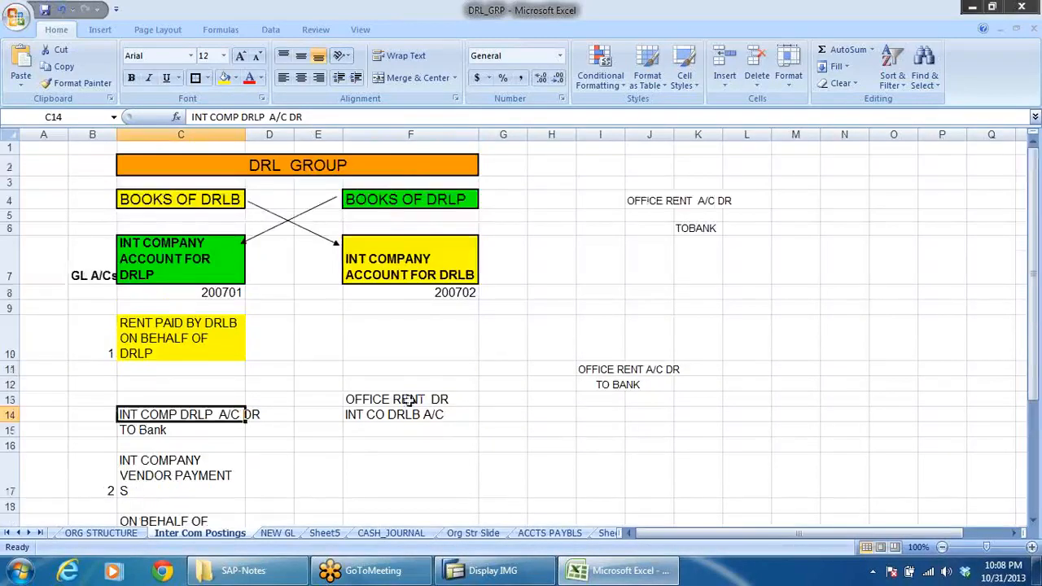
left_click(409, 400)
left_click(460, 203)
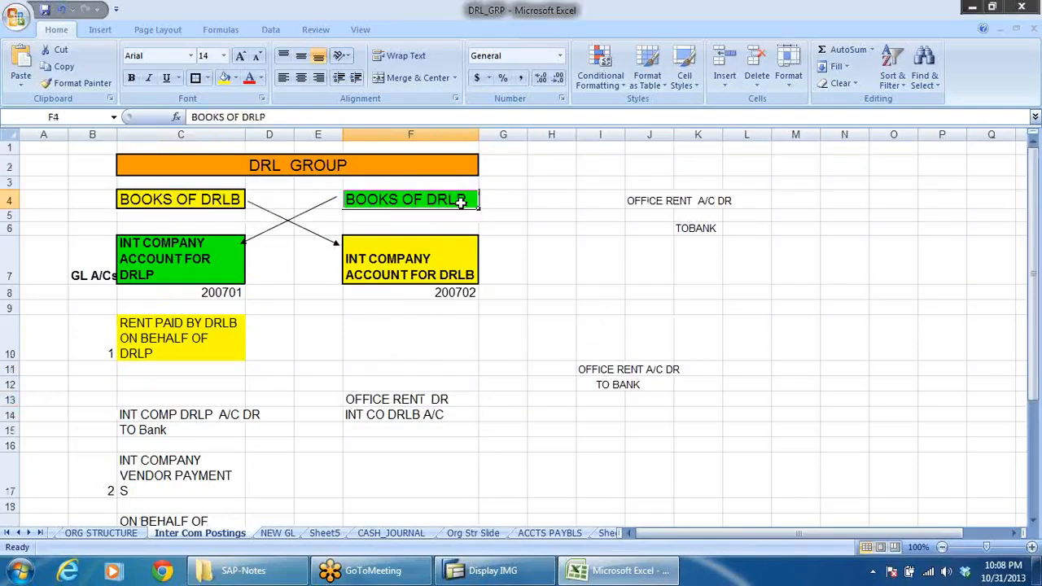
left_click(402, 400)
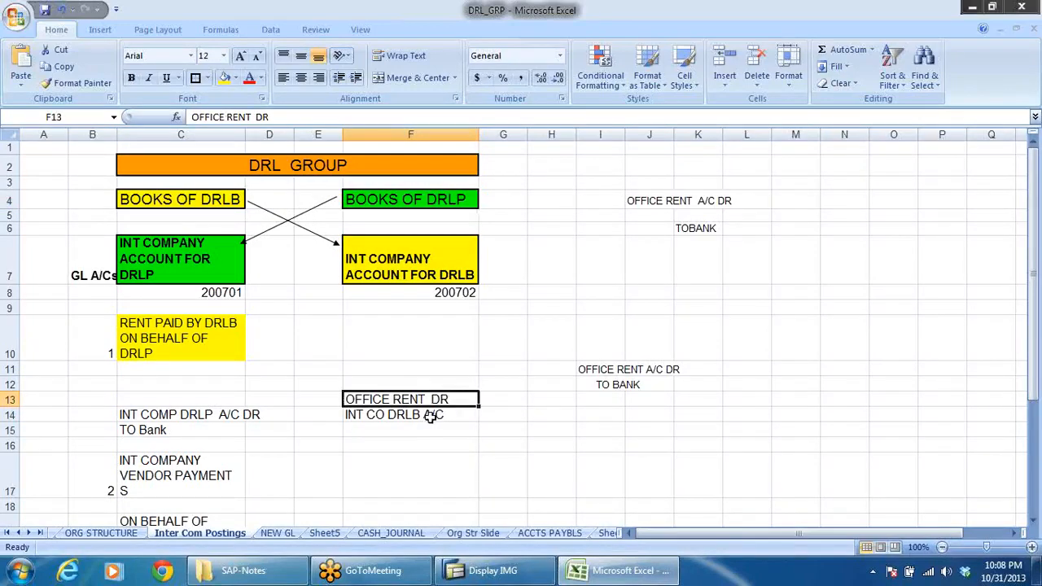
left_click(397, 417)
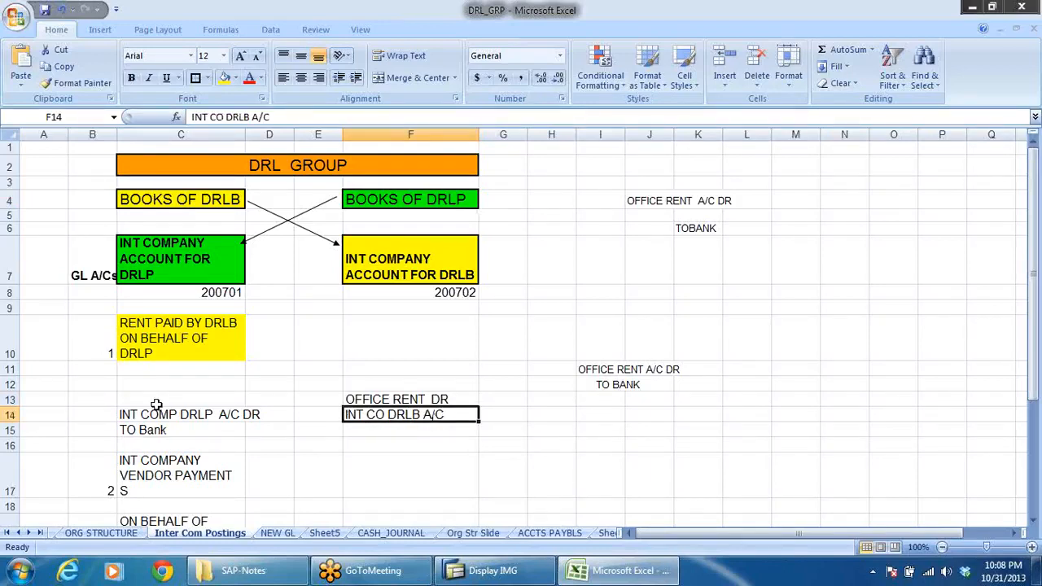
- Compare the two-line entry in C14:C15 with its counterpart in F13:F14, checking the inter-company debit line
left_click(197, 202)
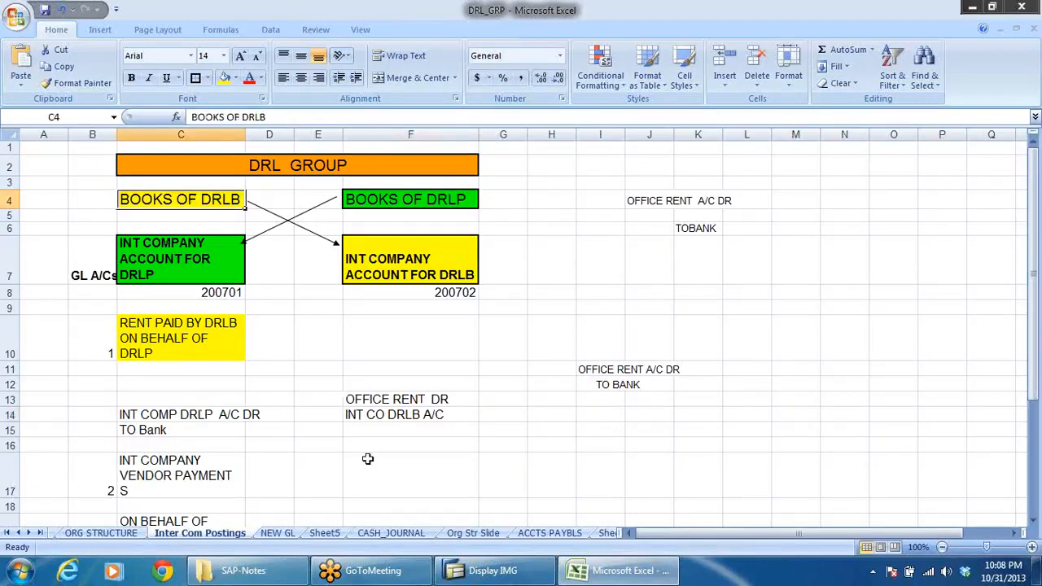
left_click(162, 415)
left_click_drag(162, 415, 147, 426)
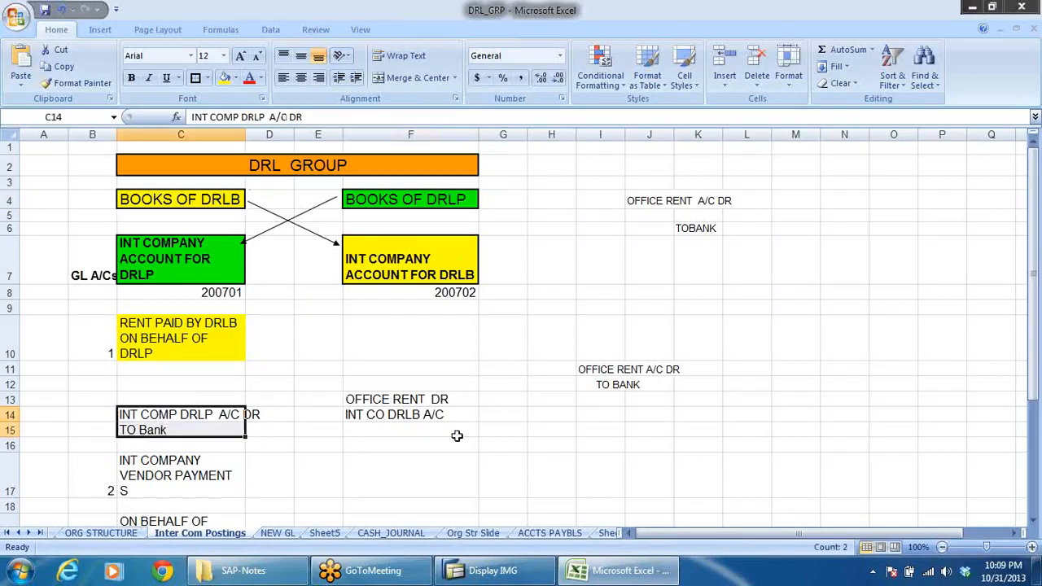
left_click_drag(430, 399, 425, 415)
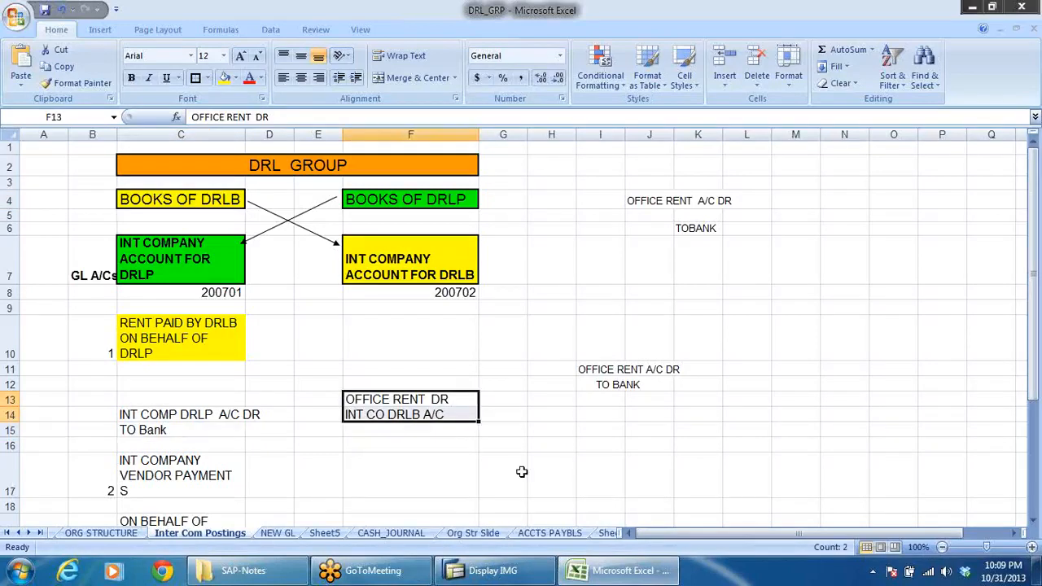
left_click(141, 416)
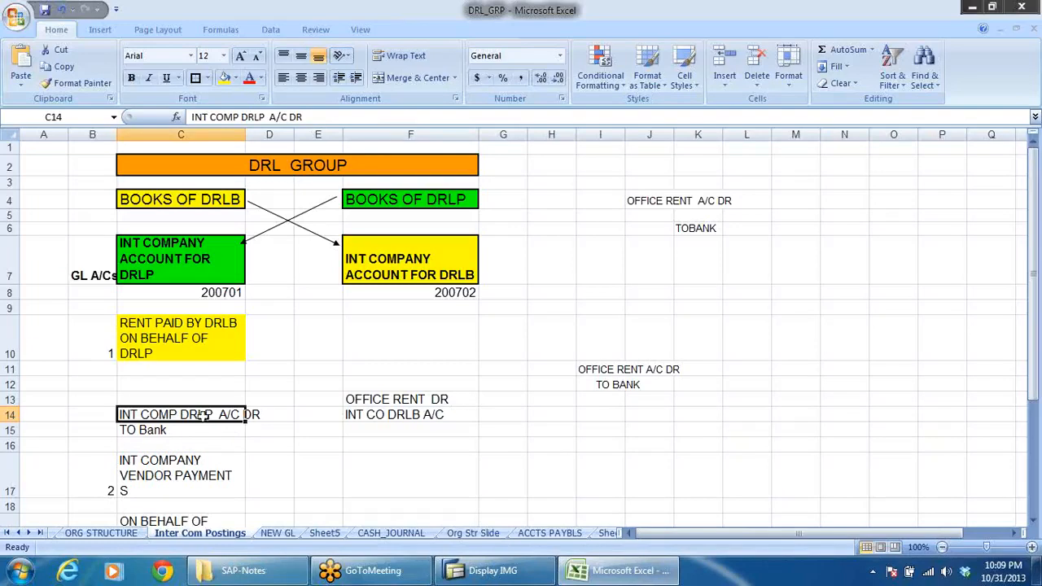
left_click(253, 413)
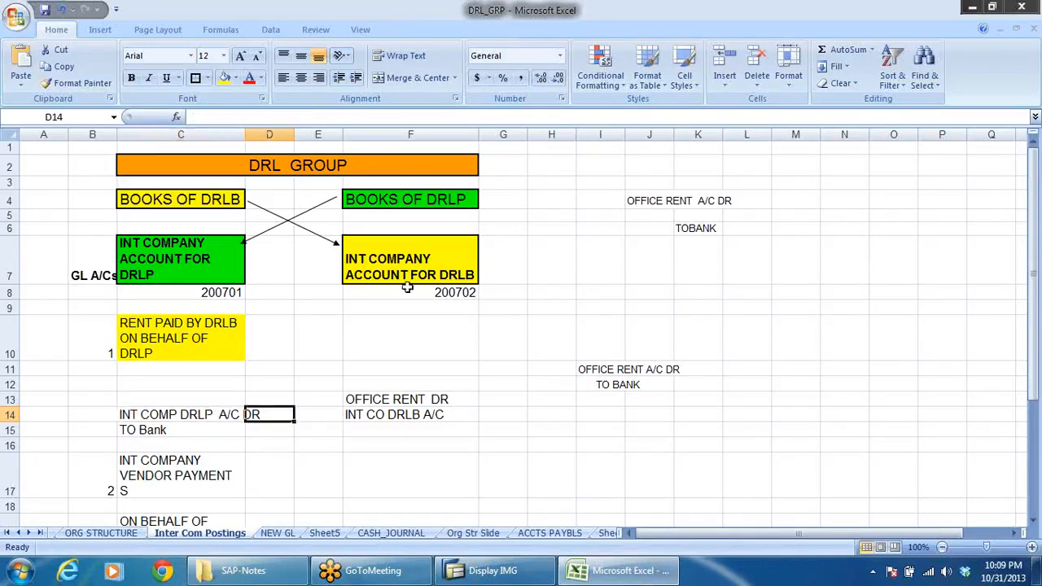
left_click(216, 414)
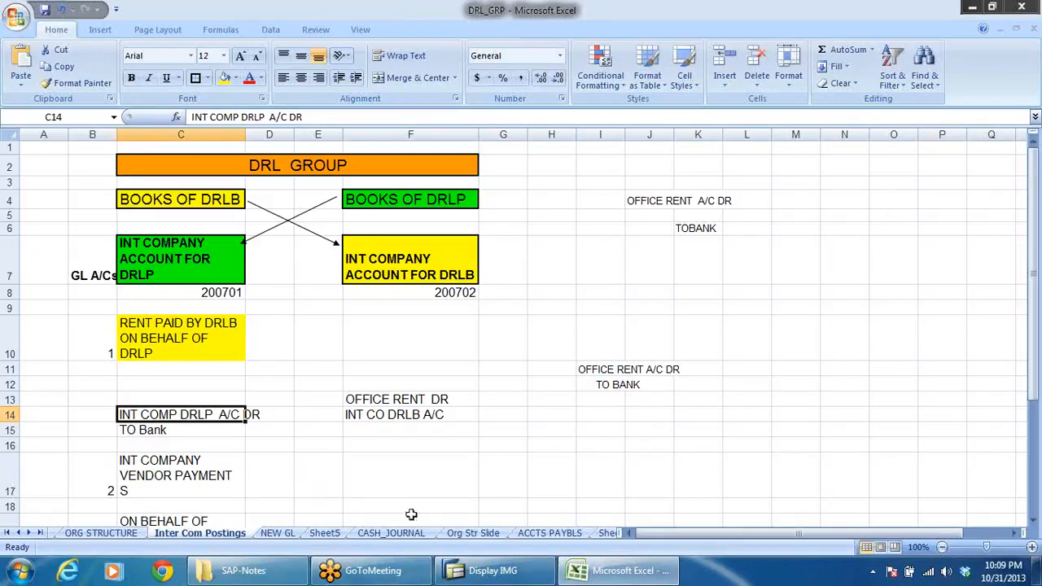
- Review the rent entry lines in C14:C15 and F13:F14 against the BOOKS OF DRLB and BOOKS OF DRLP headings
left_click(154, 431)
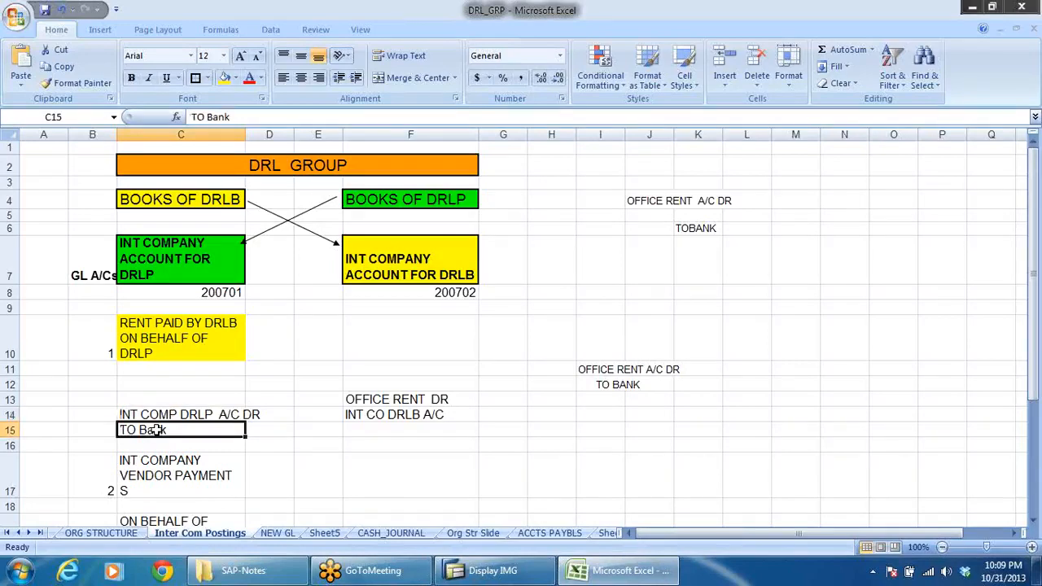
left_click(409, 401)
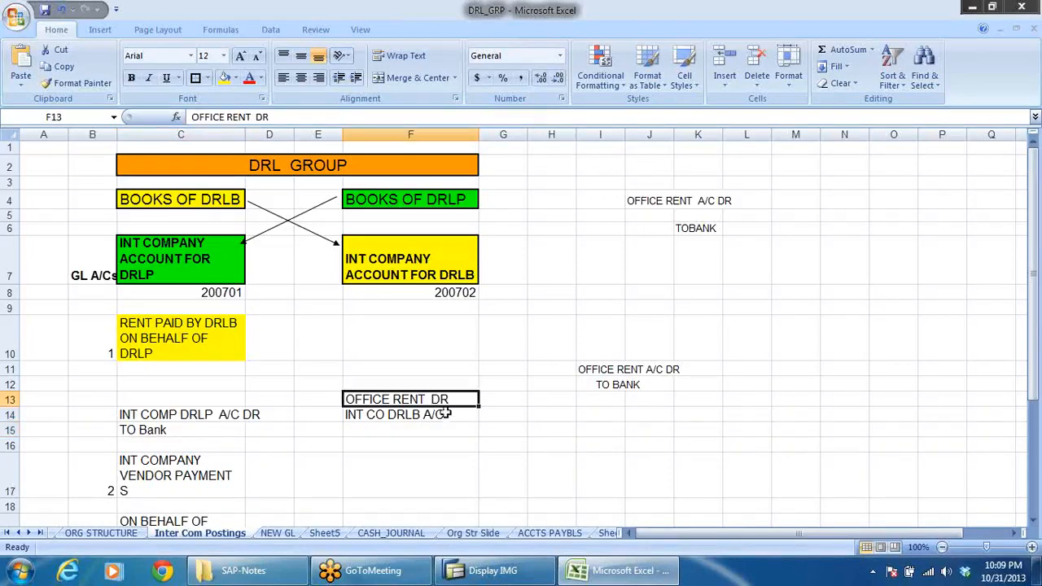
left_click(434, 417)
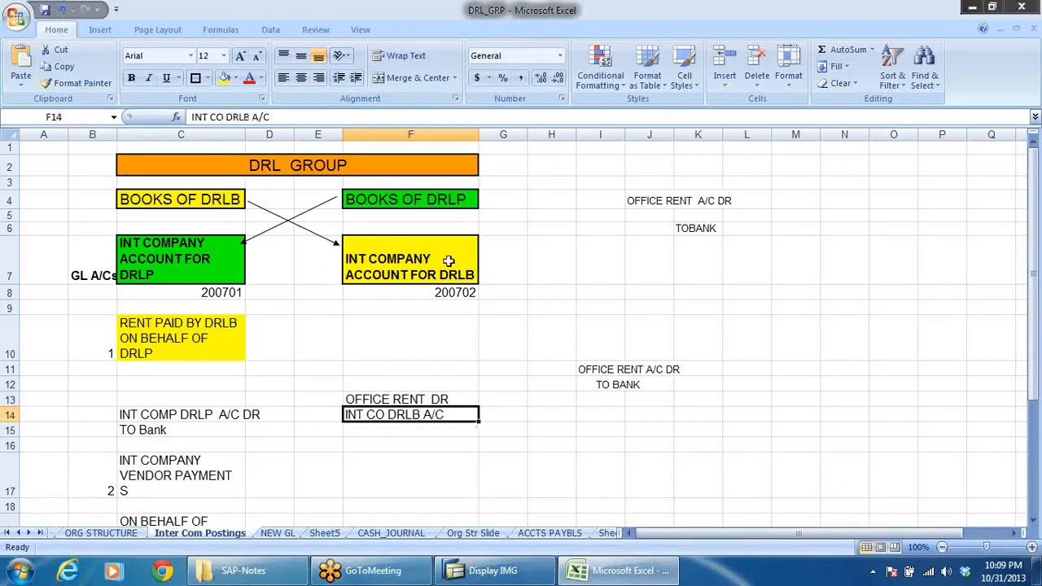
left_click(175, 198)
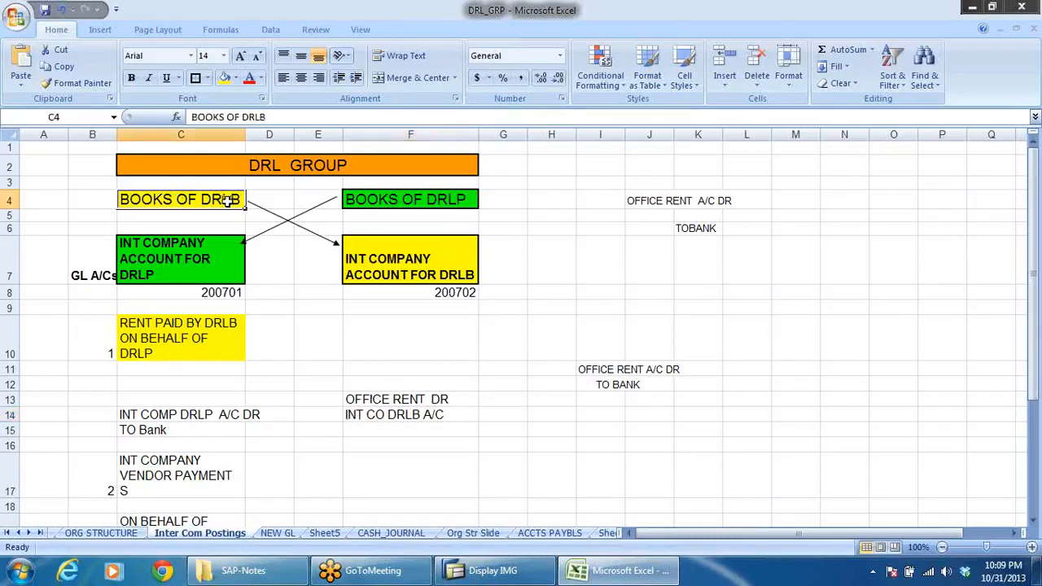
left_click(175, 414)
left_click(425, 203)
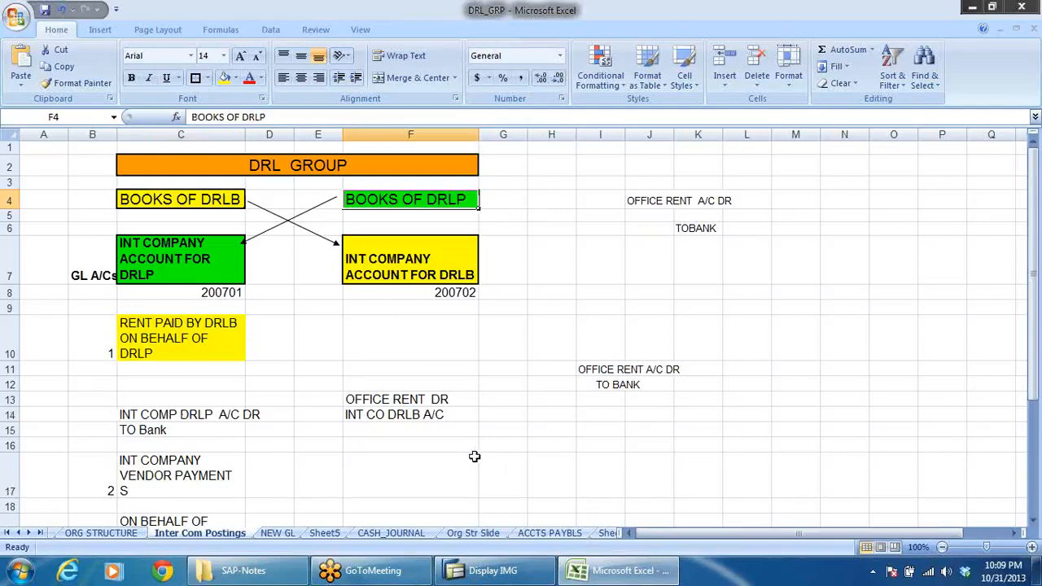
- Replace the company name NCON with DRLP in the vendor payment description in C19
scroll(475, 456, "down", 2)
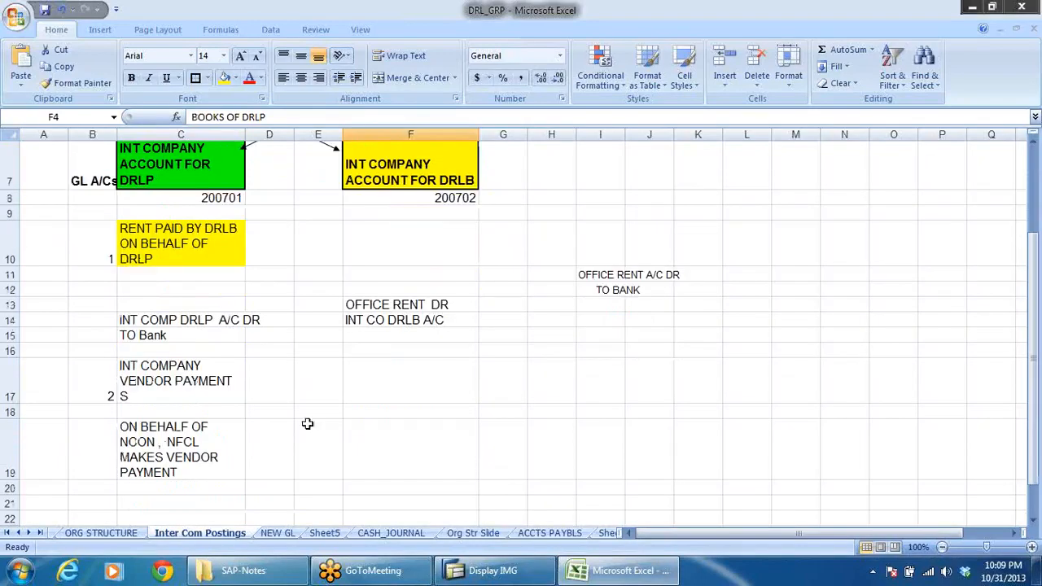
scroll(310, 420, "down", 1)
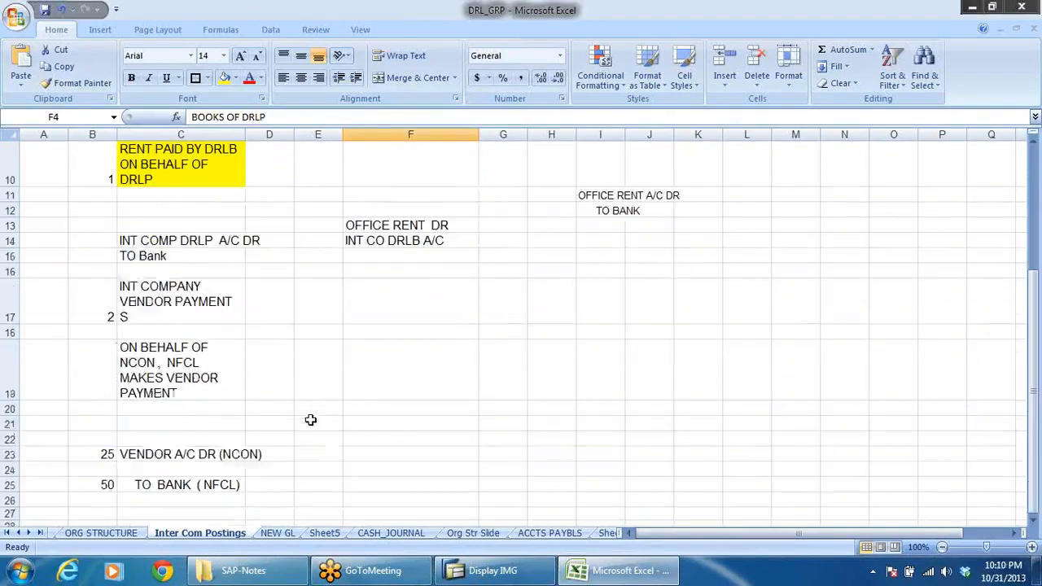
left_click(157, 288)
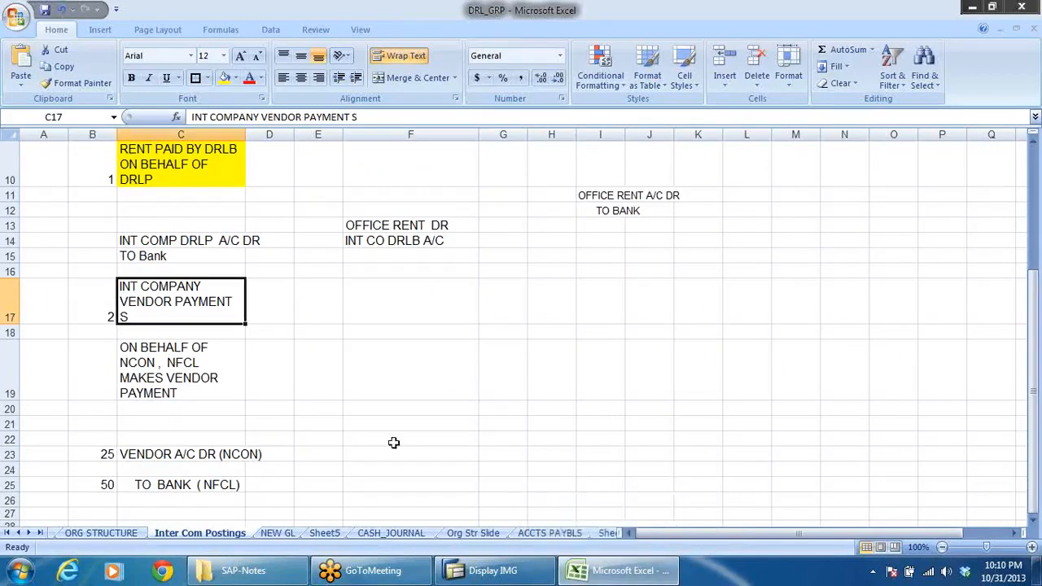
left_click(449, 302)
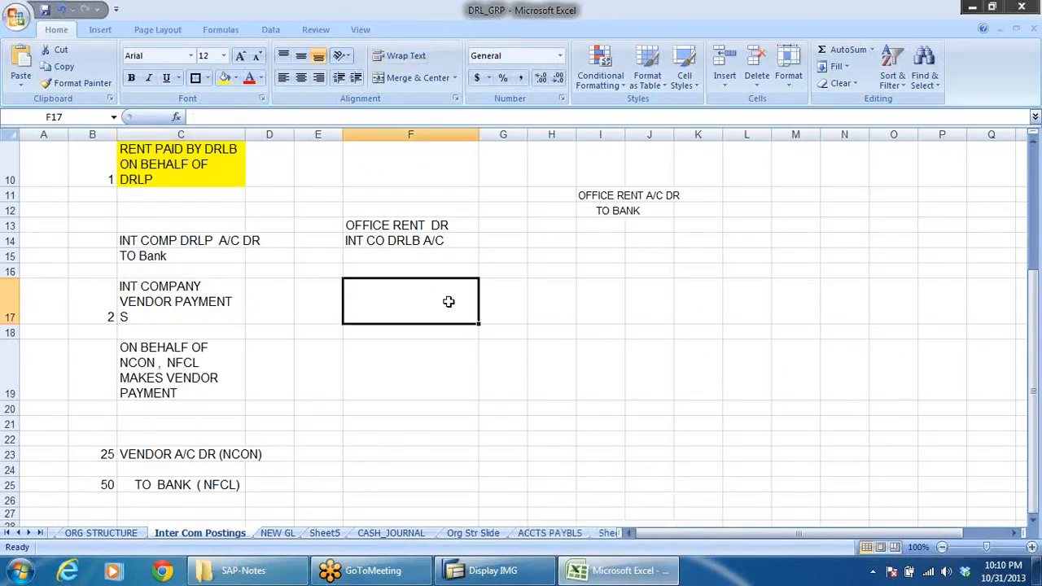
left_click(173, 372)
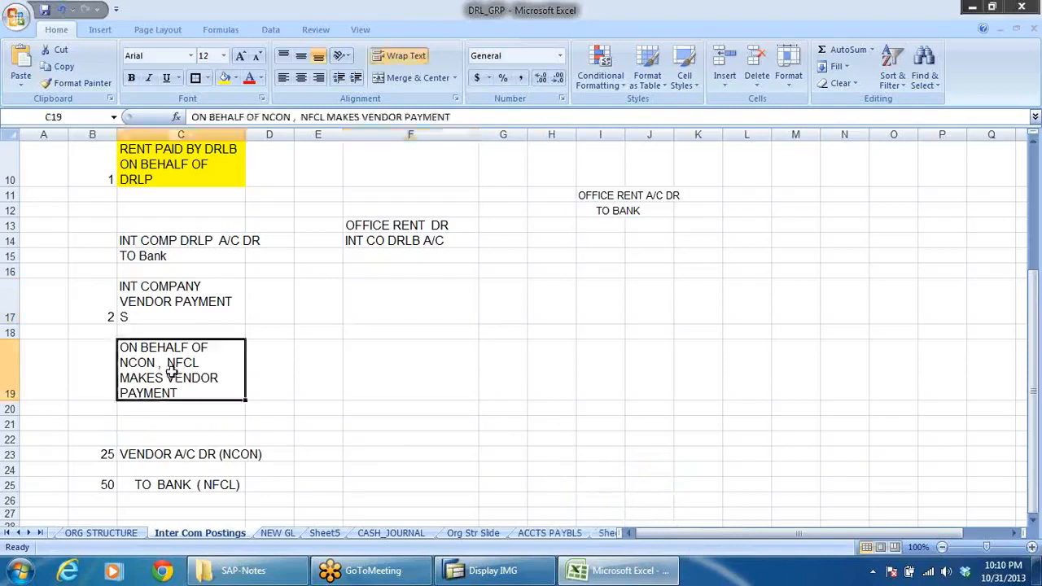
left_click(295, 117)
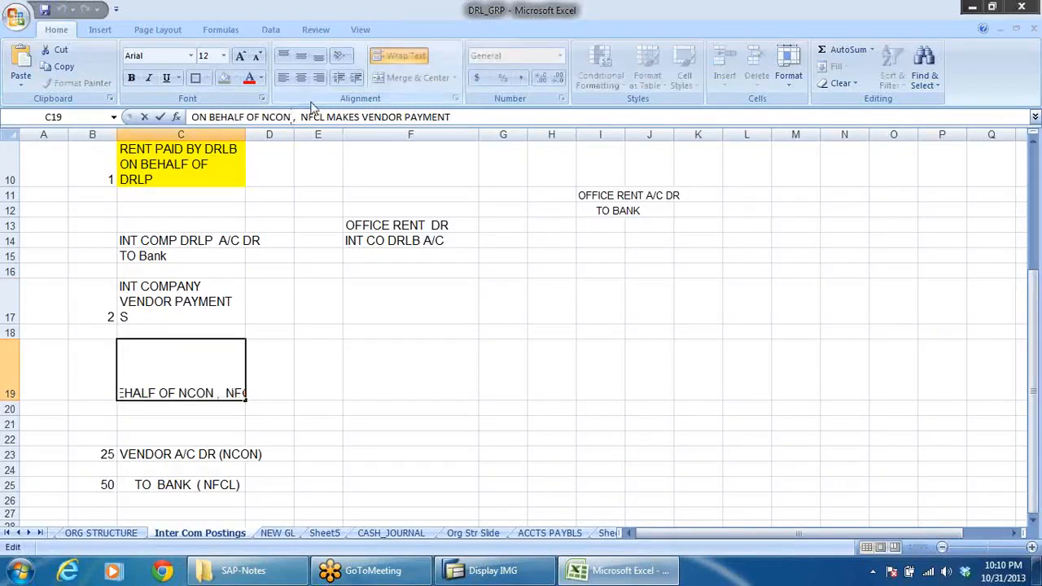
key("BackSpace")
key("BackSpace")
key("BackSpace")
key("BackSpace")
type("DR")
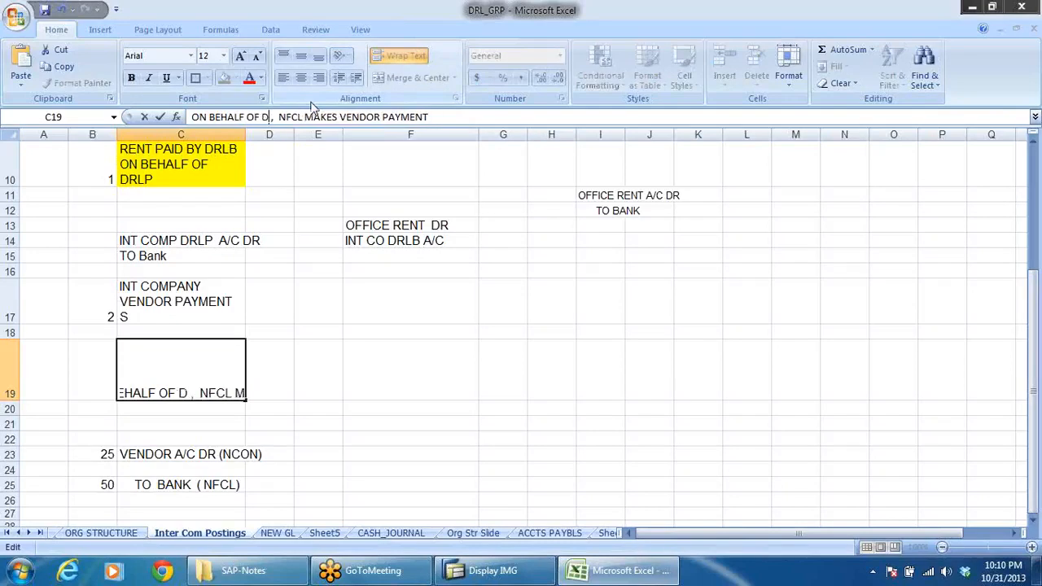
type("LP")
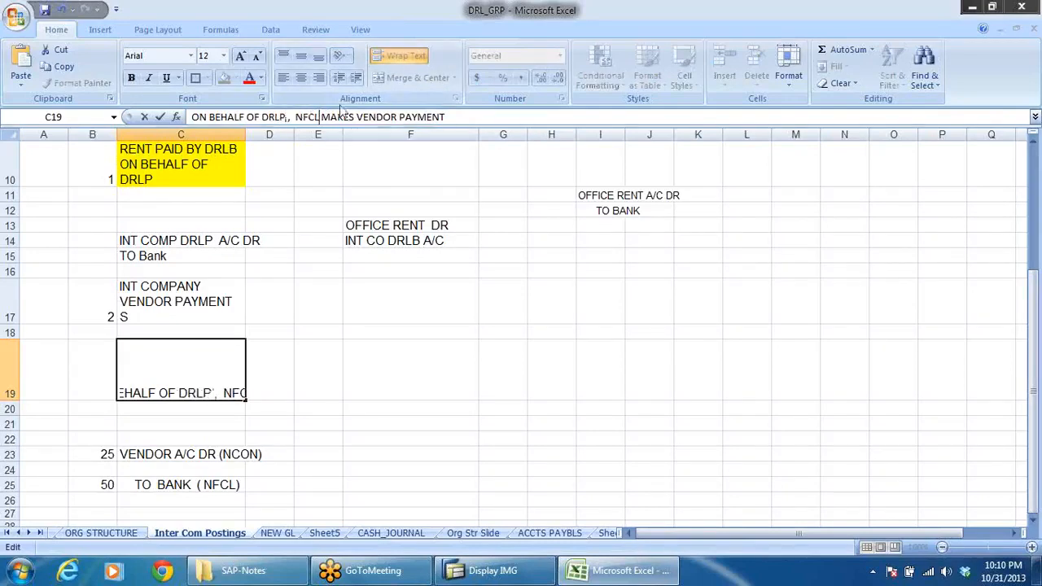
- Replace NFCL with DRLB in C19 so the description reads "ON BEHALF OF DRLP , DRLB MAKES VENDOR PAYMENT"
key("BackSpace")
key("BackSpace")
key("BackSpace")
key("BackSpace")
type("DR")
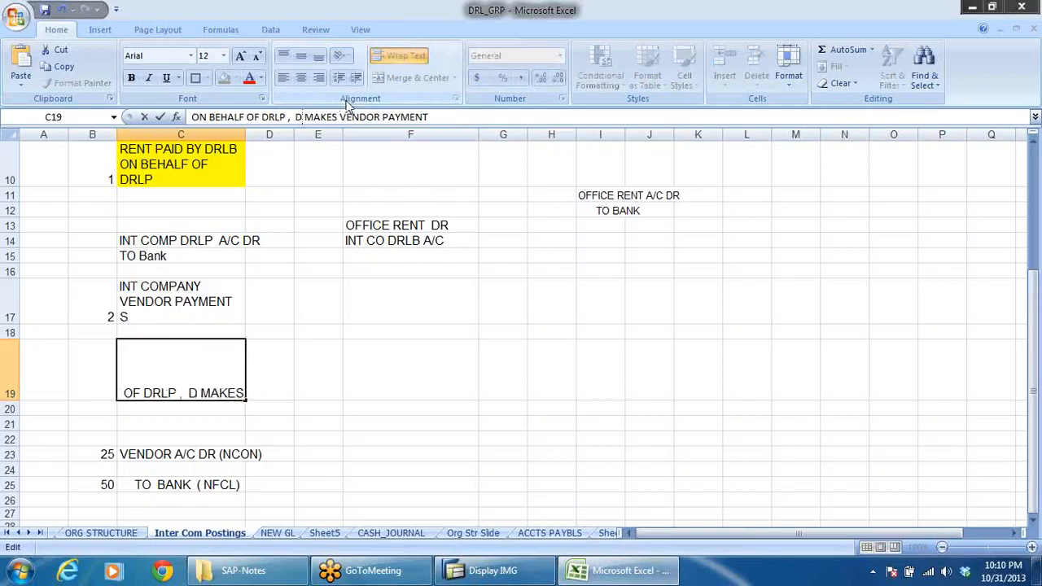
type("LB")
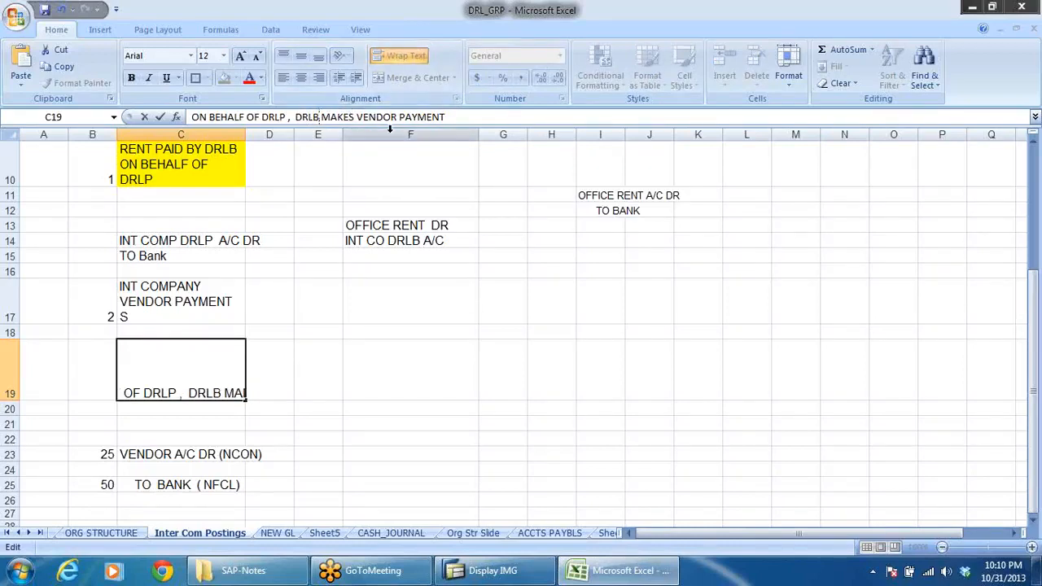
left_click(465, 195)
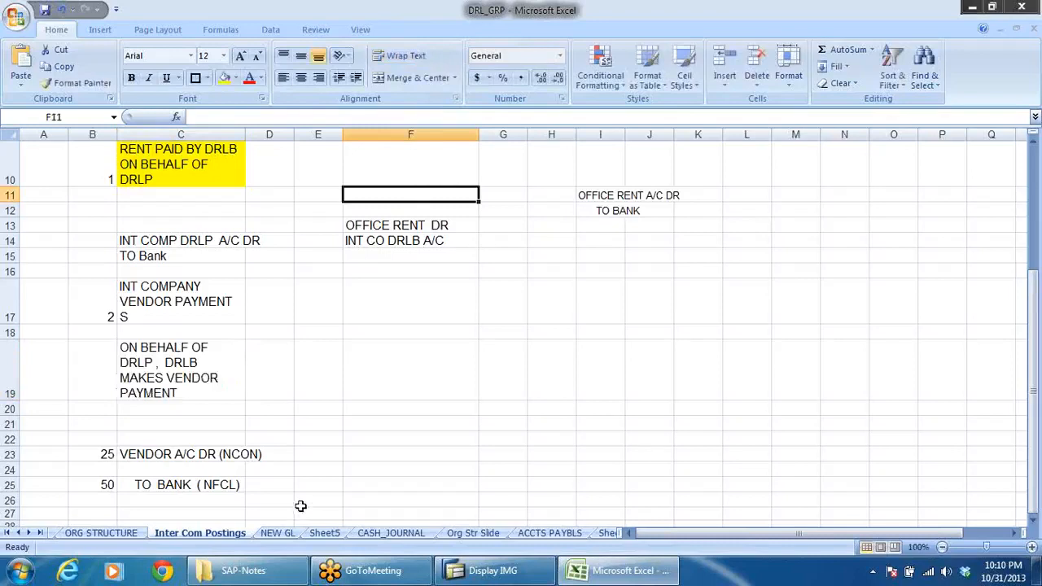
left_click(196, 377)
- Correct the vendor debit line in C23 to "VENDOR A/C DR (DRLP)"
scroll(554, 475, "down", 2)
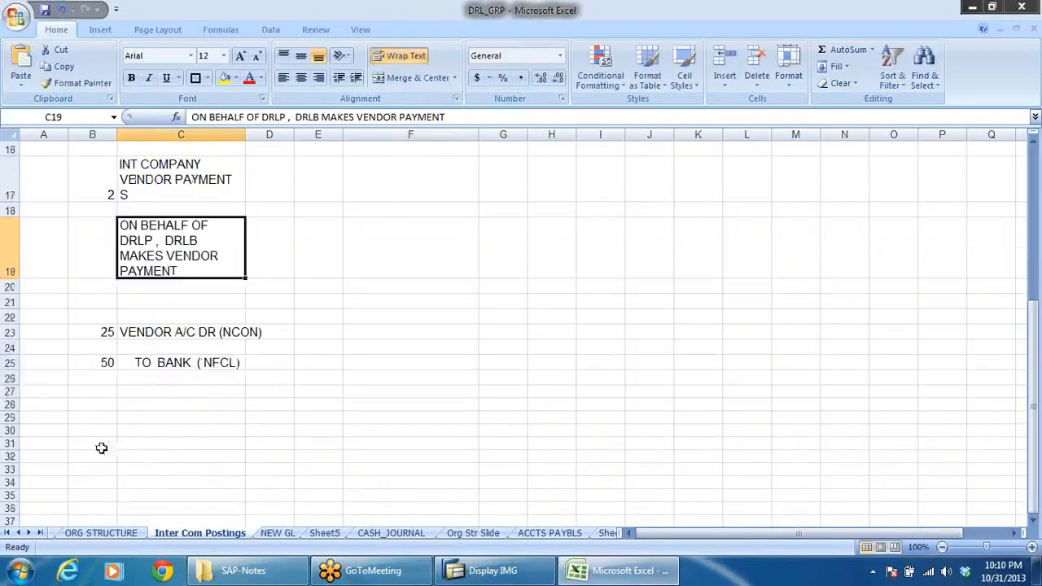
left_click(151, 344)
left_click(169, 333)
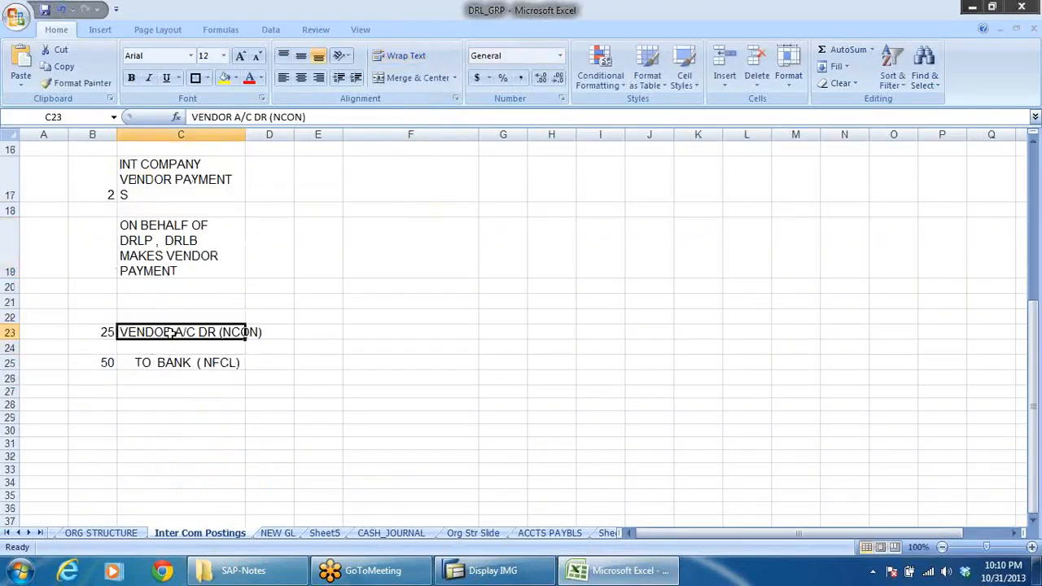
left_click(308, 116)
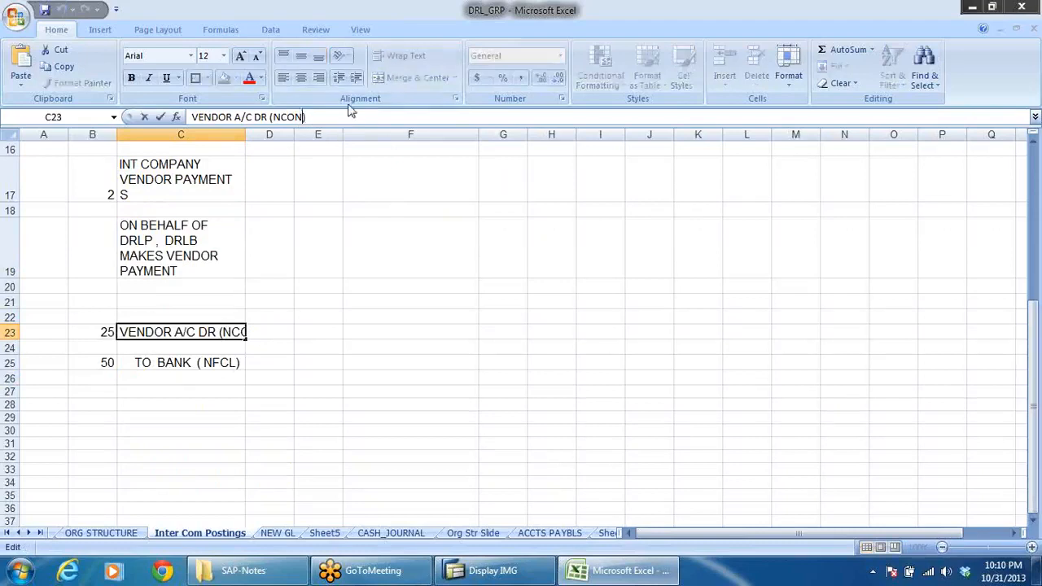
key("Left")
key("BackSpace")
key("BackSpace")
key("BackSpace")
key("BackSpace")
type("D")
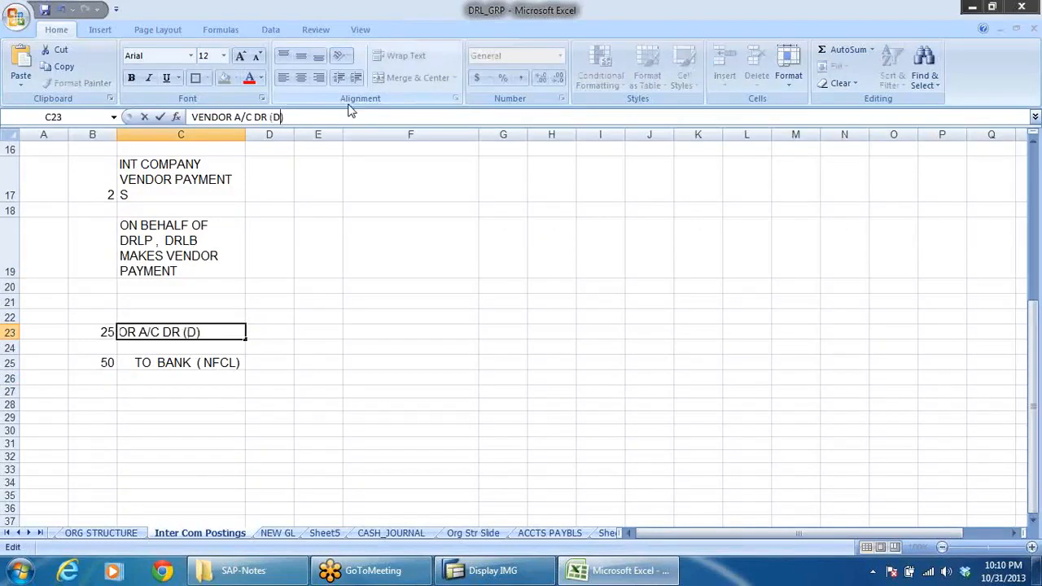
type("RLP")
left_click(342, 361)
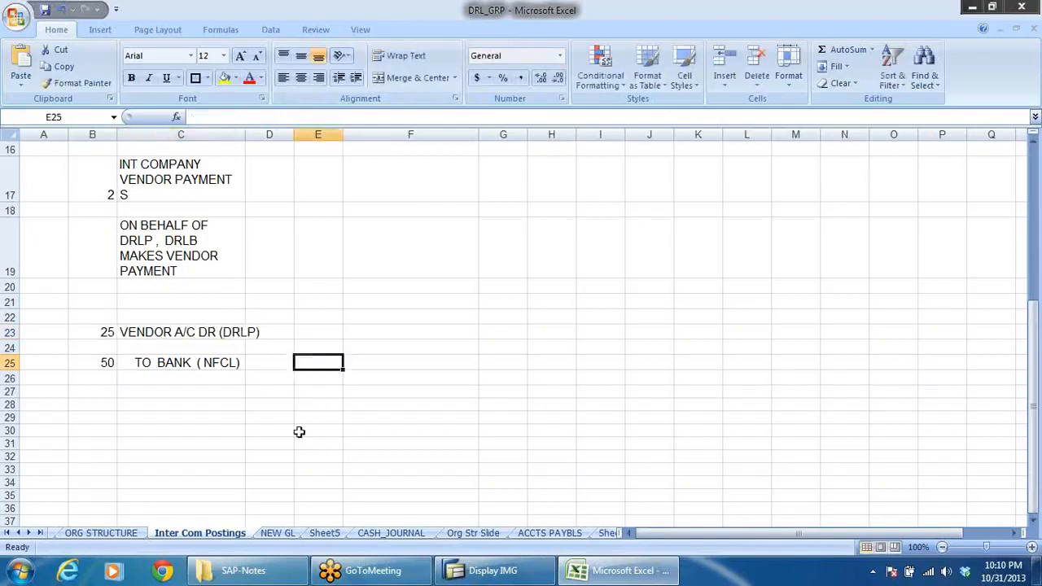
- Correct the bank credit line in C25 to "TO BANK ( DRLB)"
left_click(157, 366)
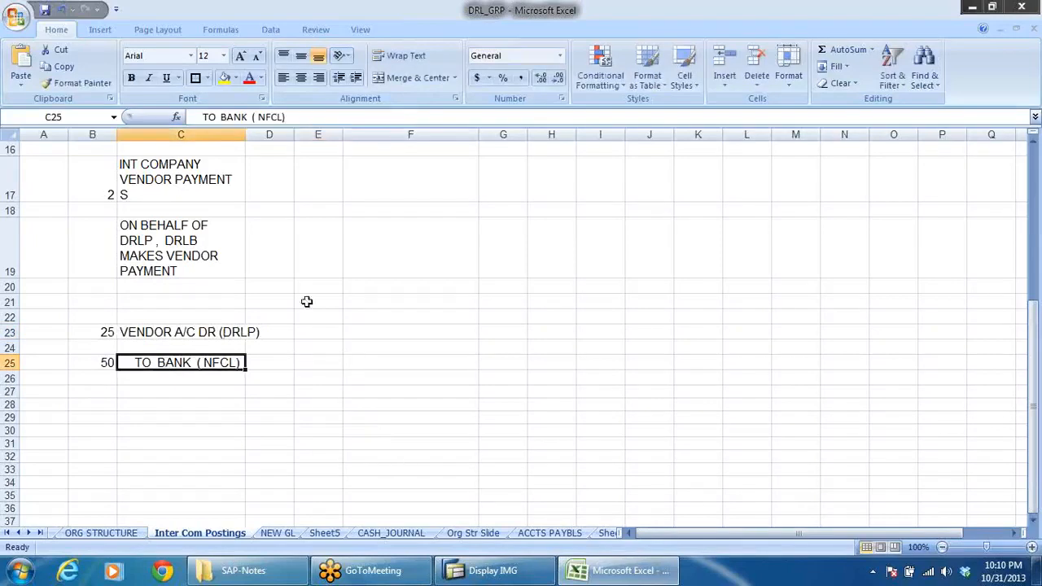
left_click(282, 120)
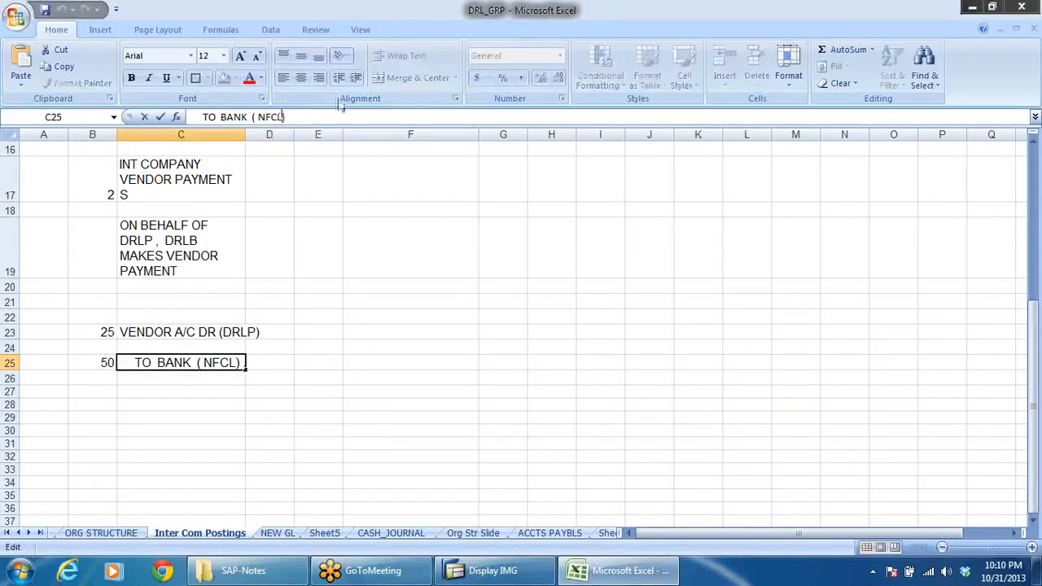
key("BackSpace")
key("BackSpace")
key("BackSpace")
key("BackSpace")
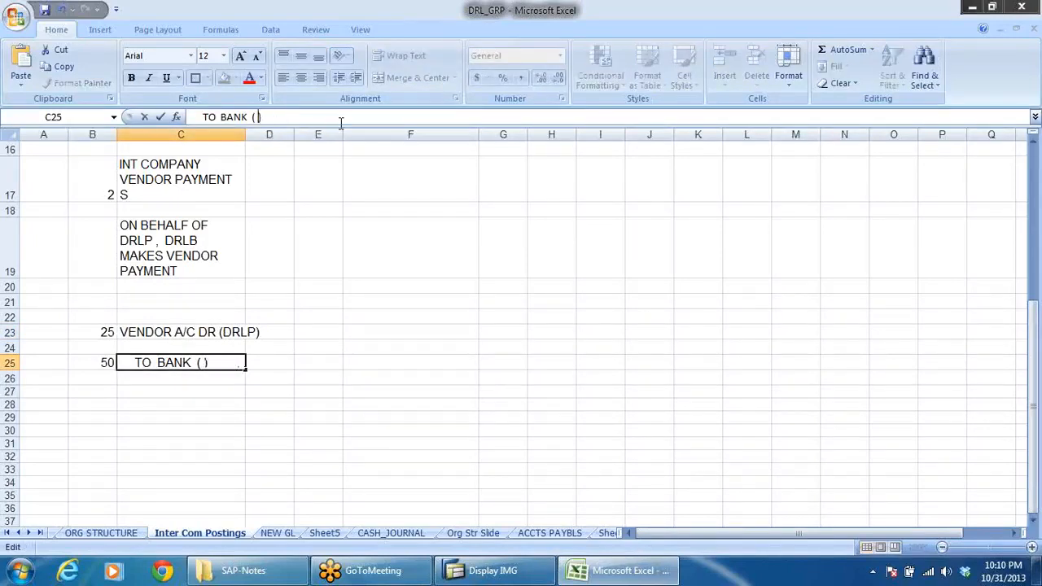
type("DRLB")
left_click(384, 443)
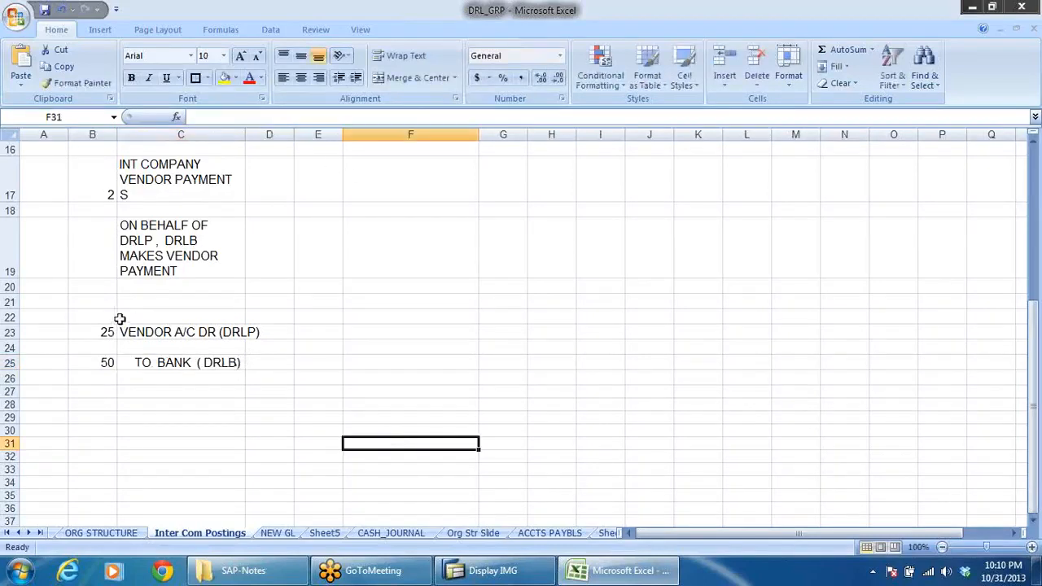
- Examine the vendor payment entry in B22:D25 and compare it with the rent entries in C14:C15 and F13:F14
left_click_drag(102, 315, 263, 360)
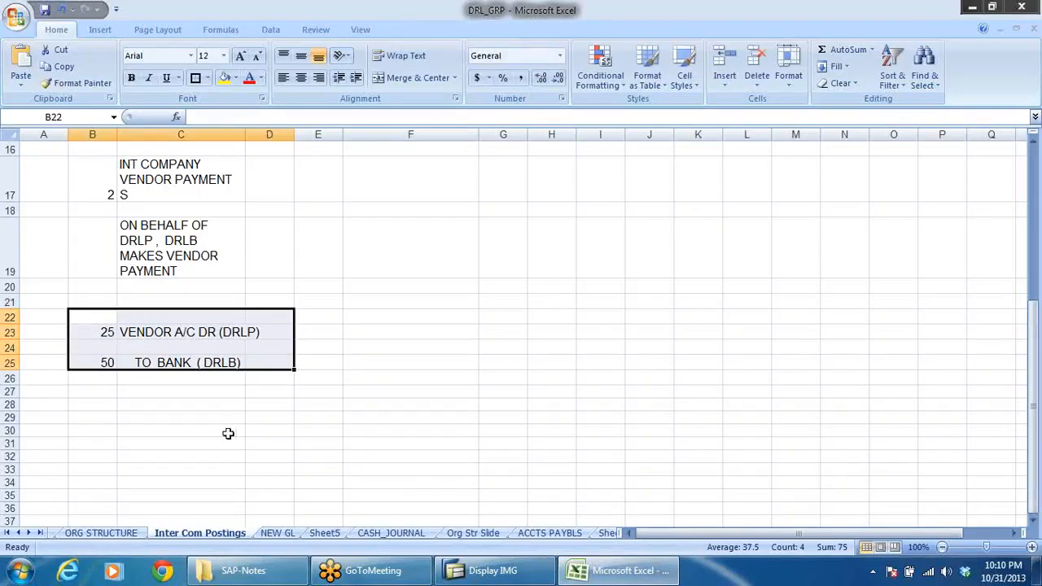
scroll(394, 488, "up", 3)
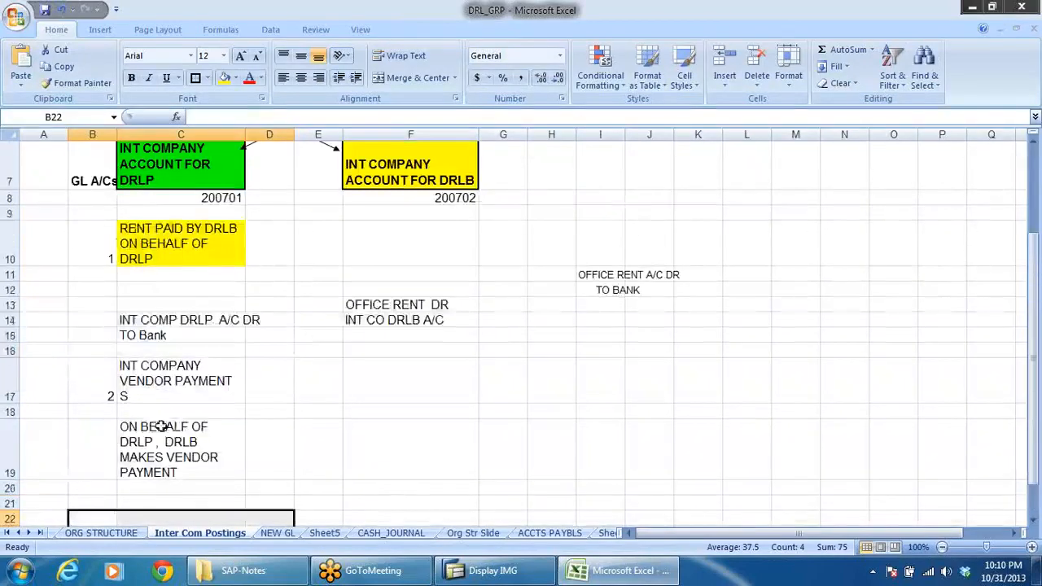
left_click(147, 323)
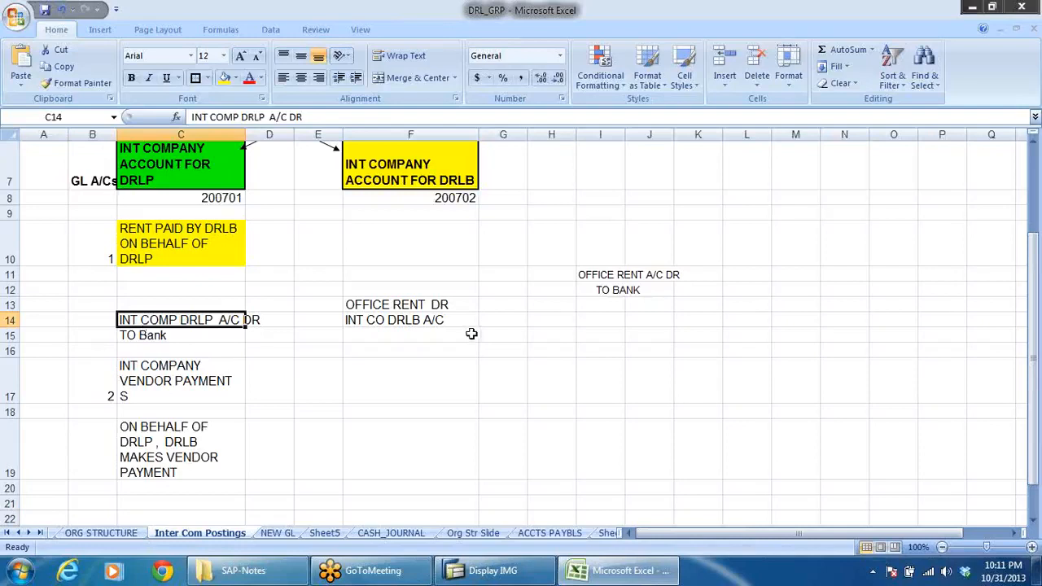
left_click(146, 335)
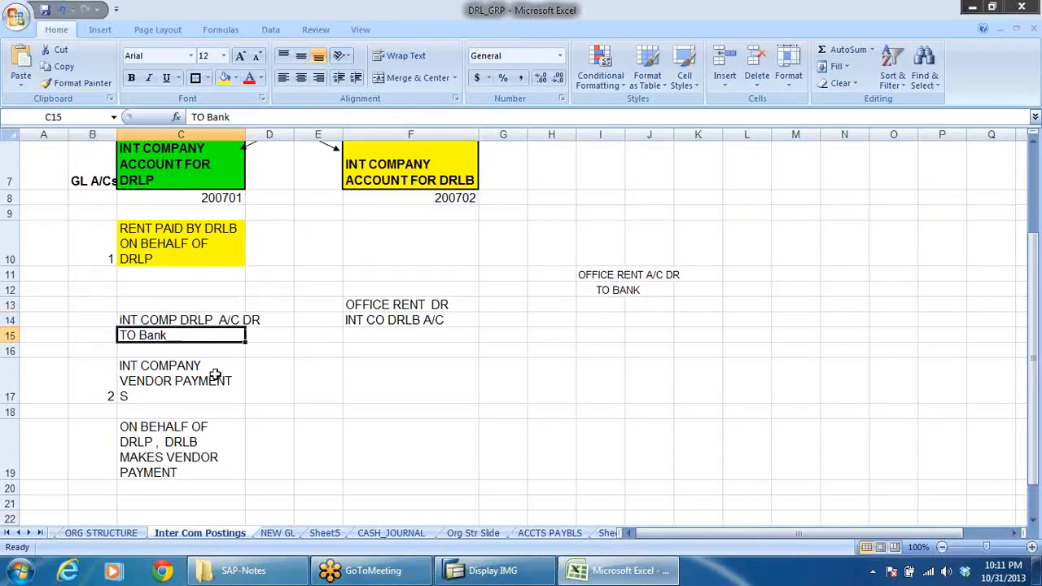
left_click(360, 305)
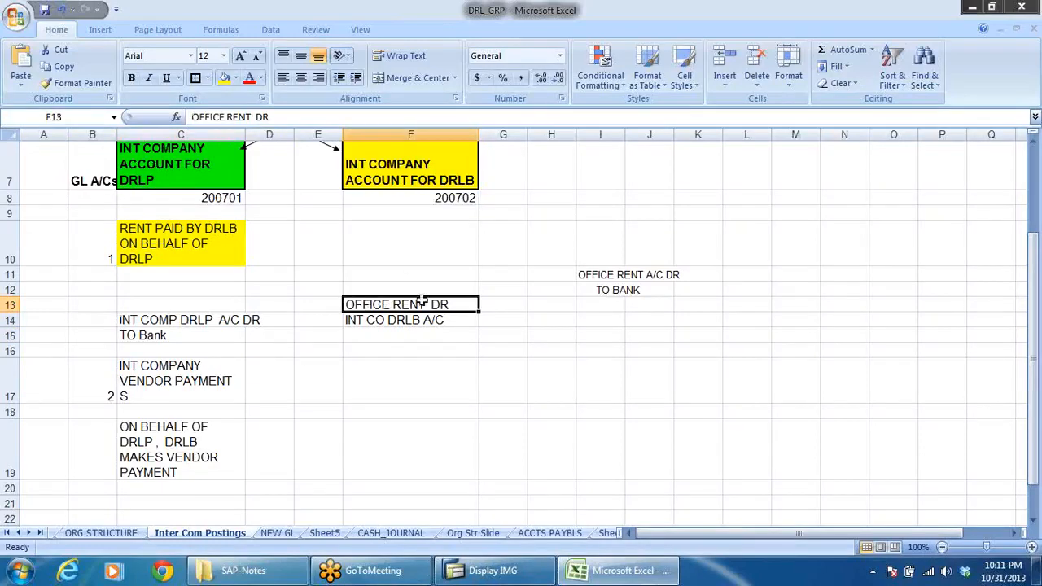
left_click(432, 324)
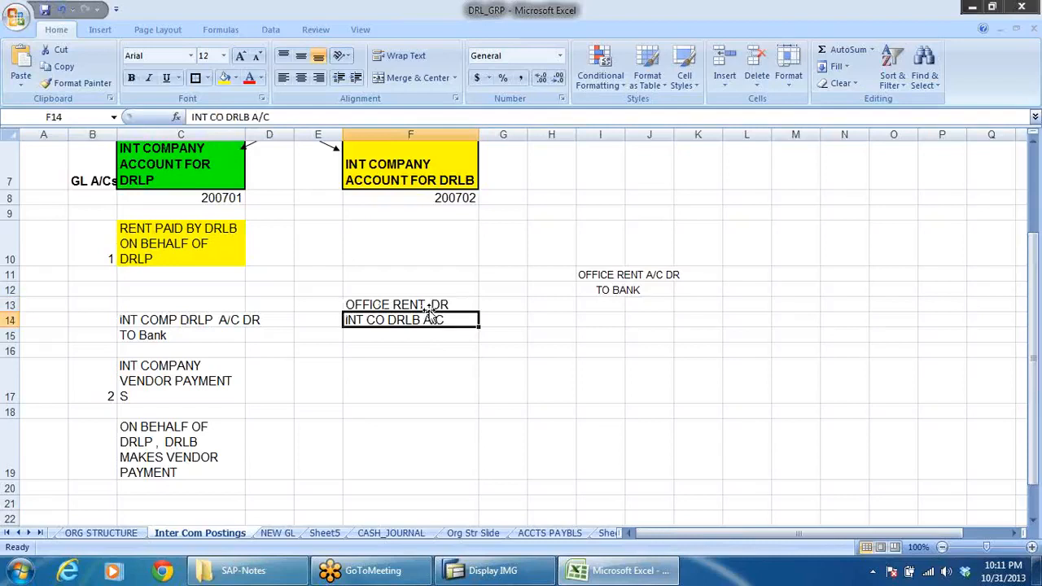
left_click(431, 308)
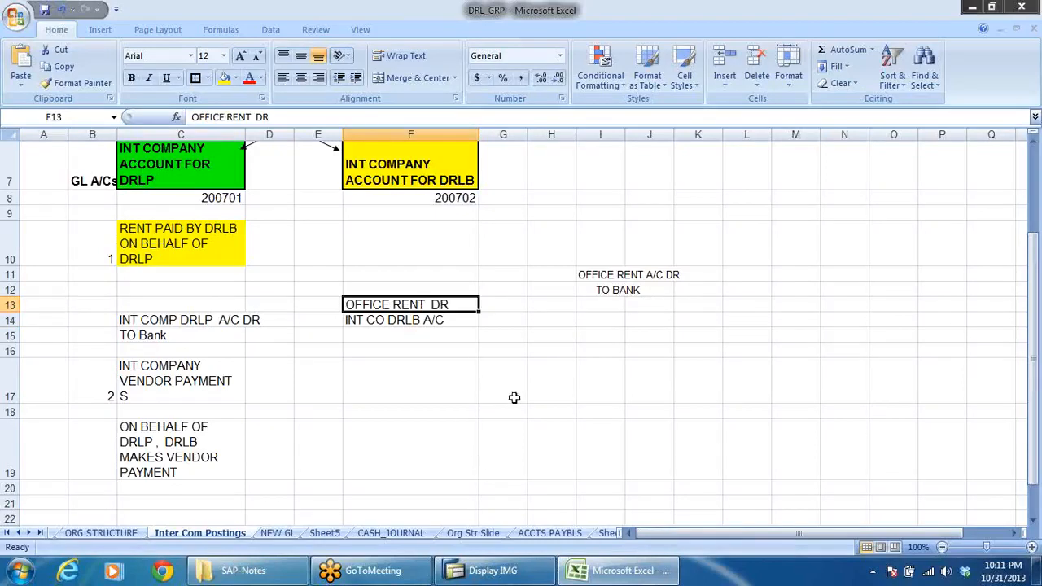
scroll(539, 405, "up", 2)
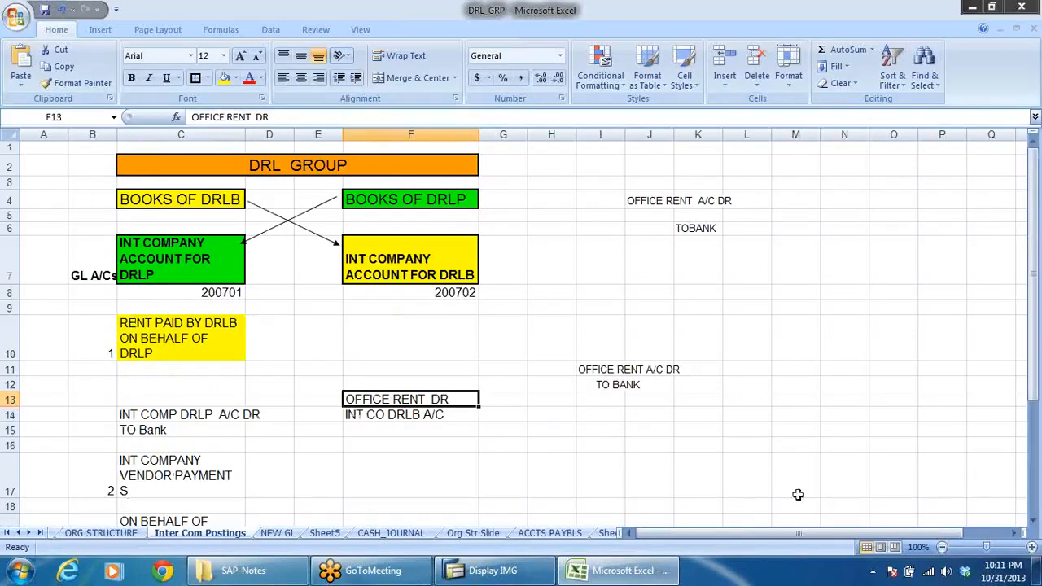
- Switch to the SAP Display IMG window for a look and return to the DRL_GRP Excel workbook
left_click(739, 384)
left_click(483, 574)
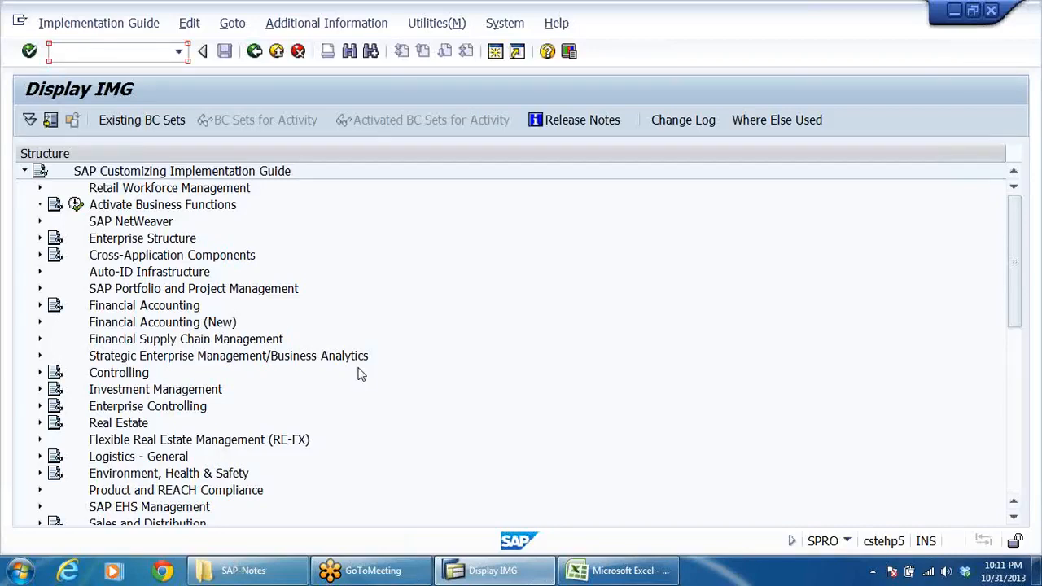
left_click(629, 574)
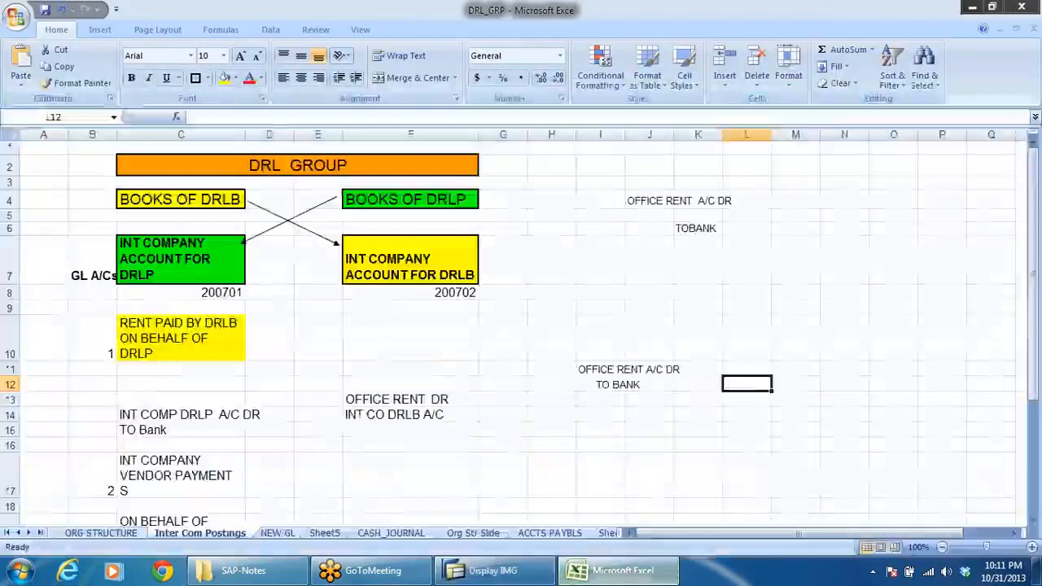
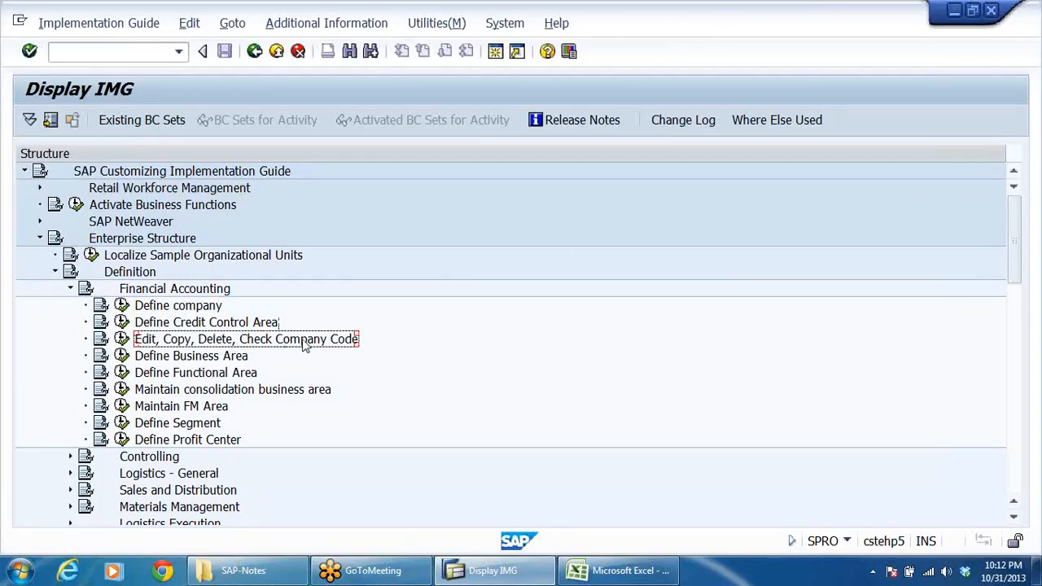
- Open the Edit, Copy, Delete, Check Company Code customizing item and start its "Copy, delete, check company code" activity
left_click(122, 339)
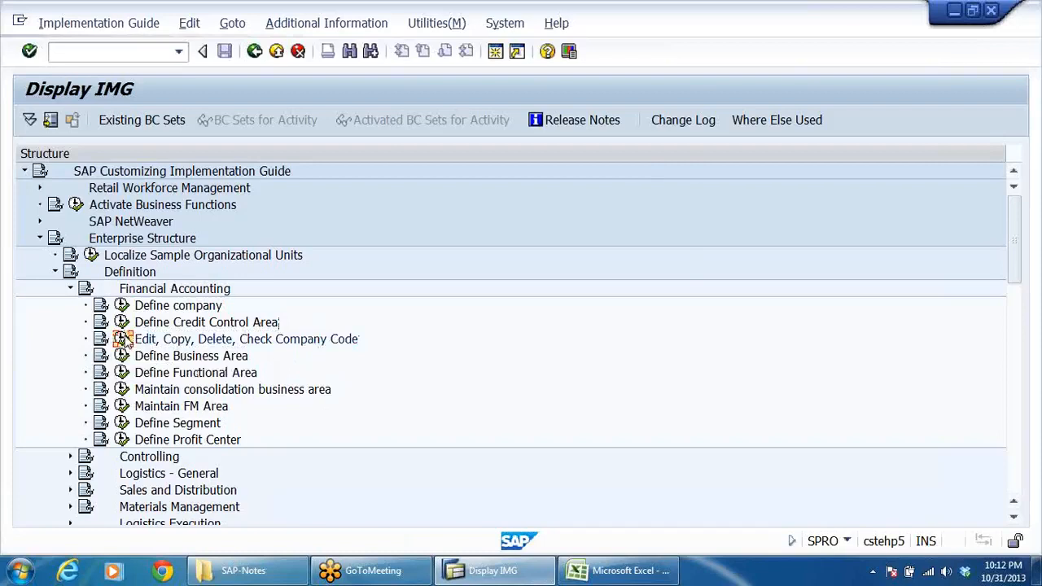
left_click_drag(379, 109, 502, 38)
left_click(246, 128)
key("End")
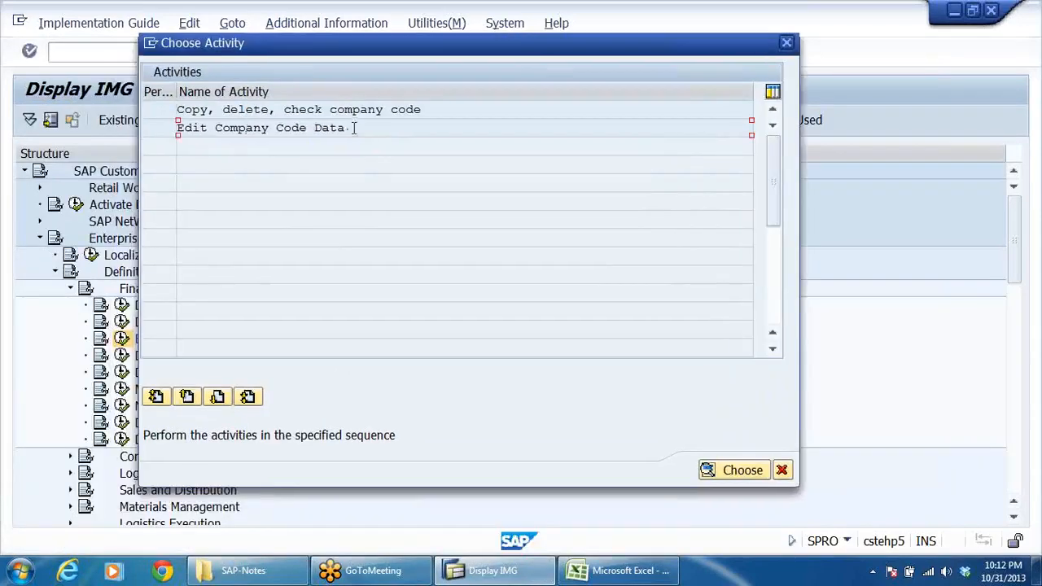
key("shift+Home")
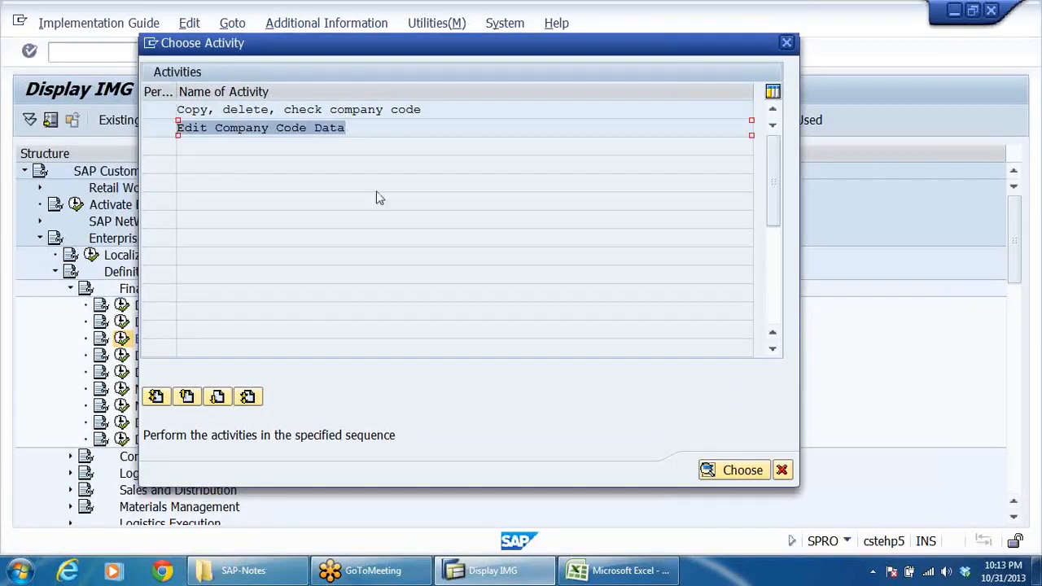
left_click(363, 128)
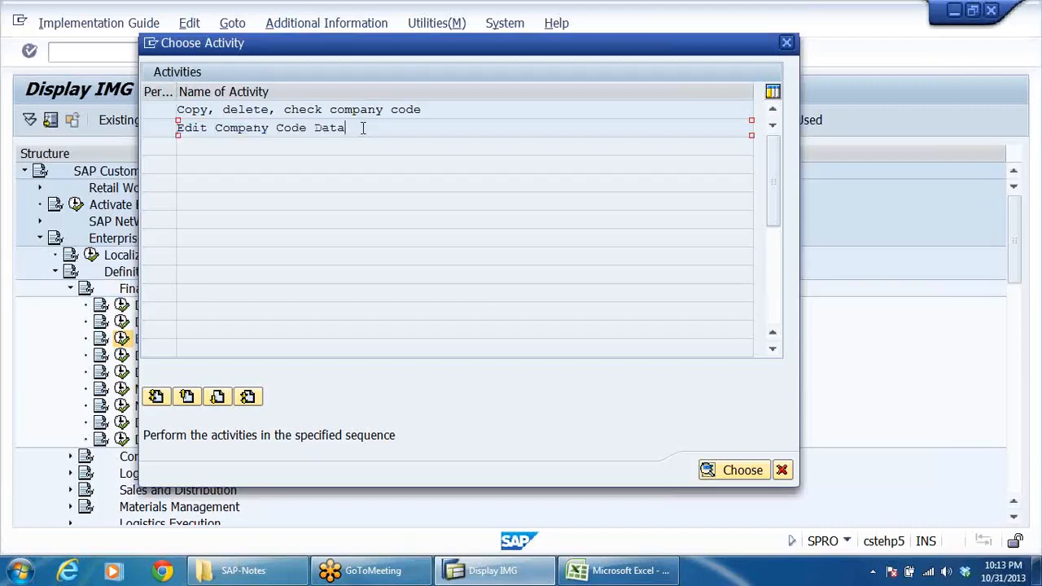
left_click(241, 111)
left_click(442, 118)
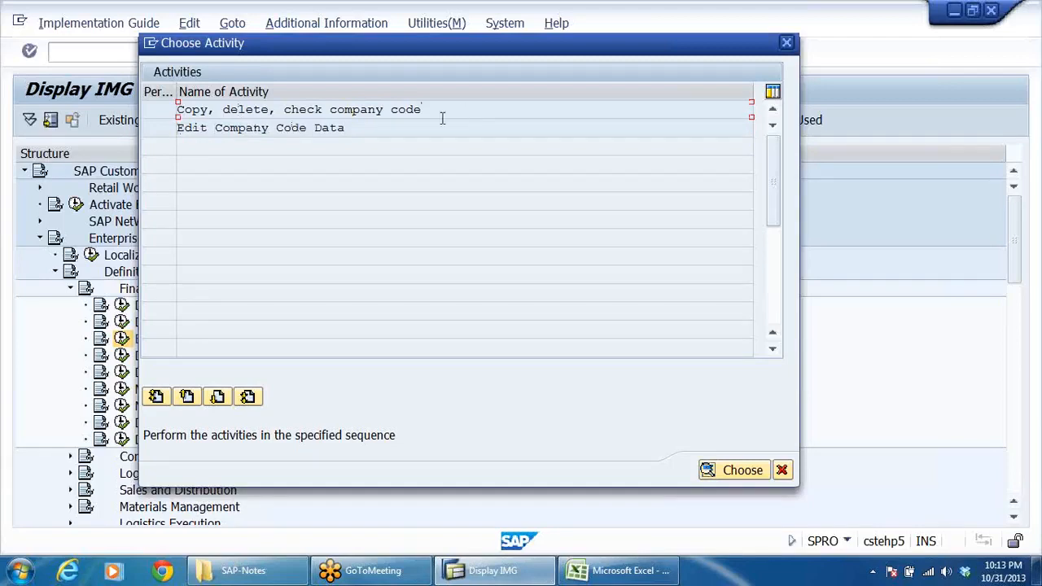
double_click(324, 109)
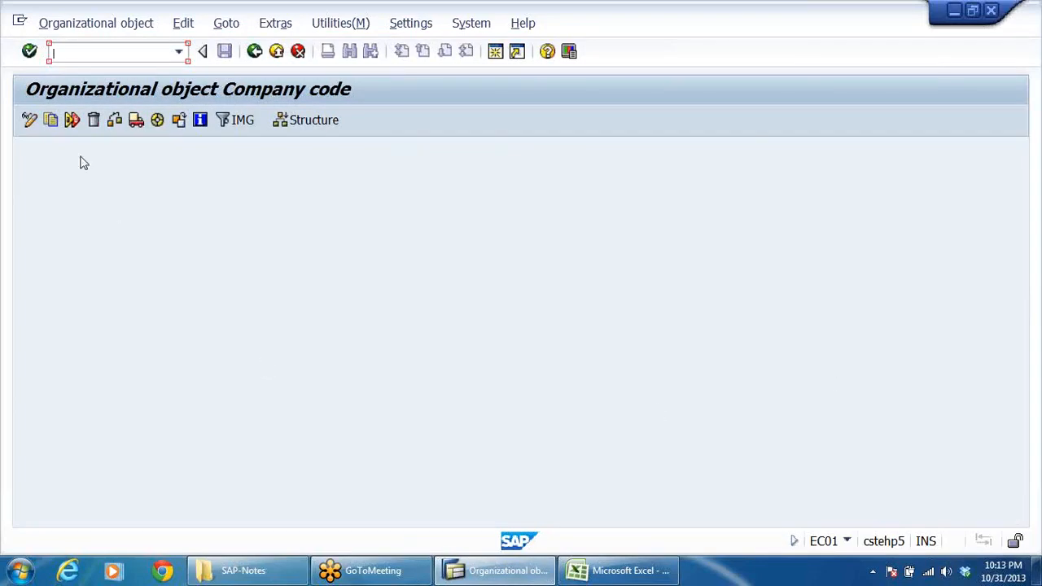
- Start copying a company code, with DRLB as the source and DRLP as the target
left_click(52, 120)
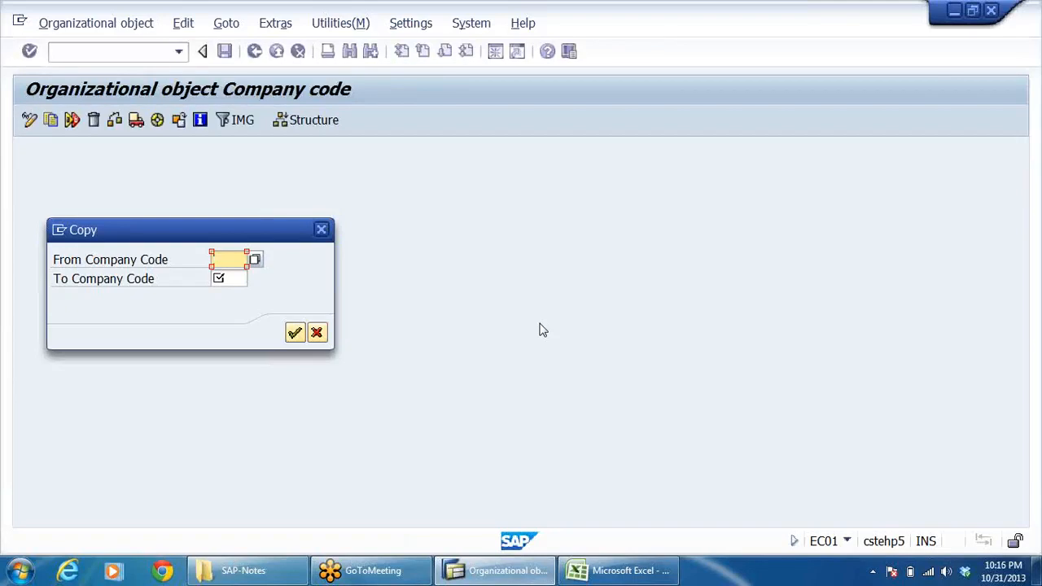
left_click(1027, 54)
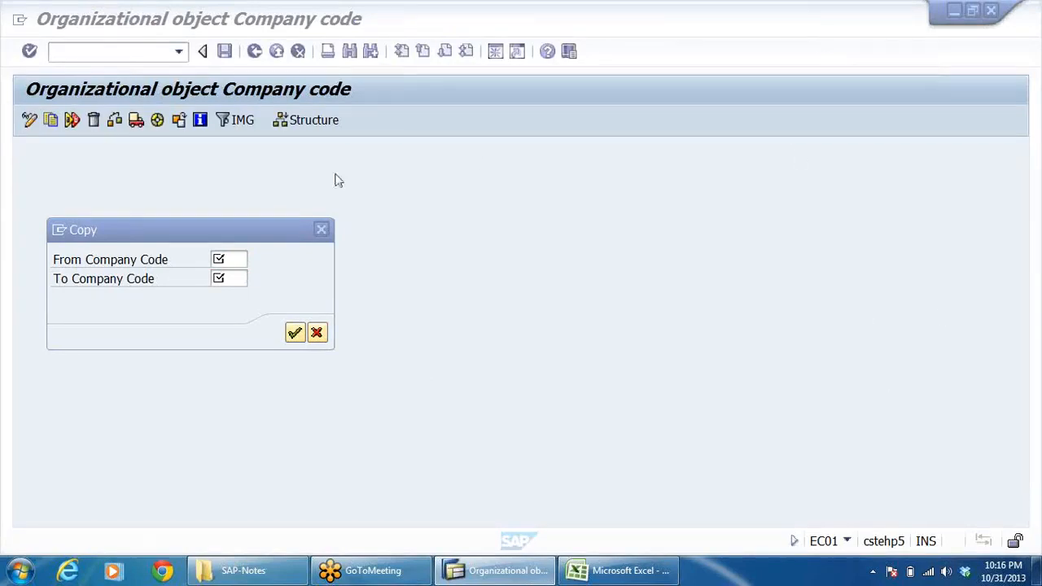
left_click(232, 258)
type("A")
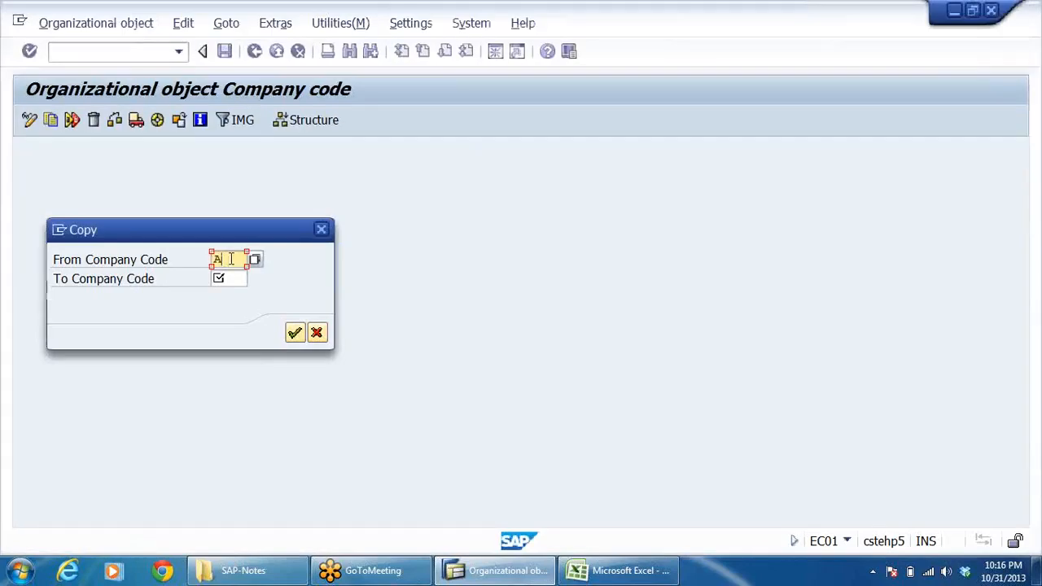
key("BackSpace")
type("DR")
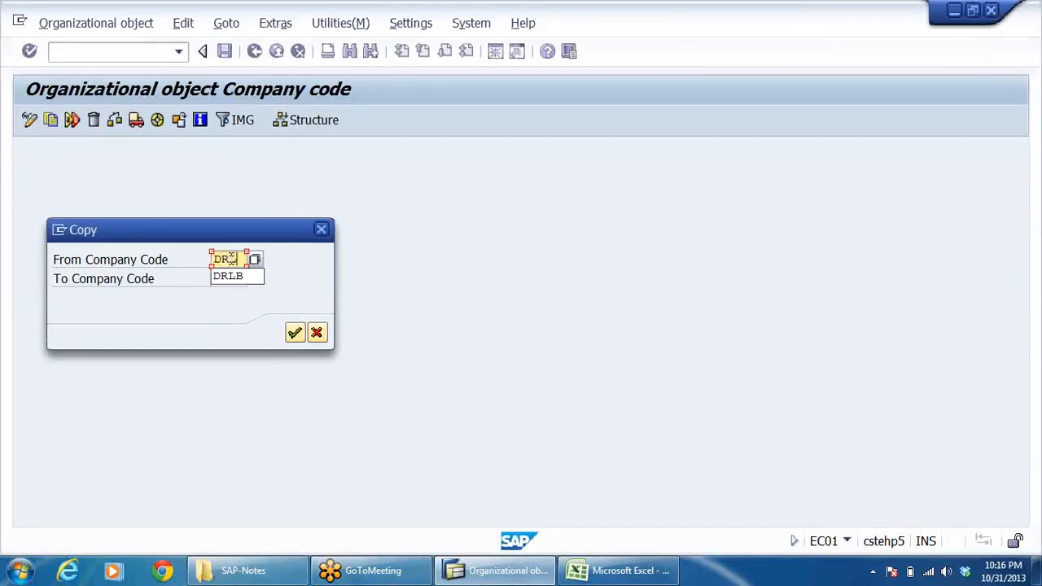
left_click(220, 276)
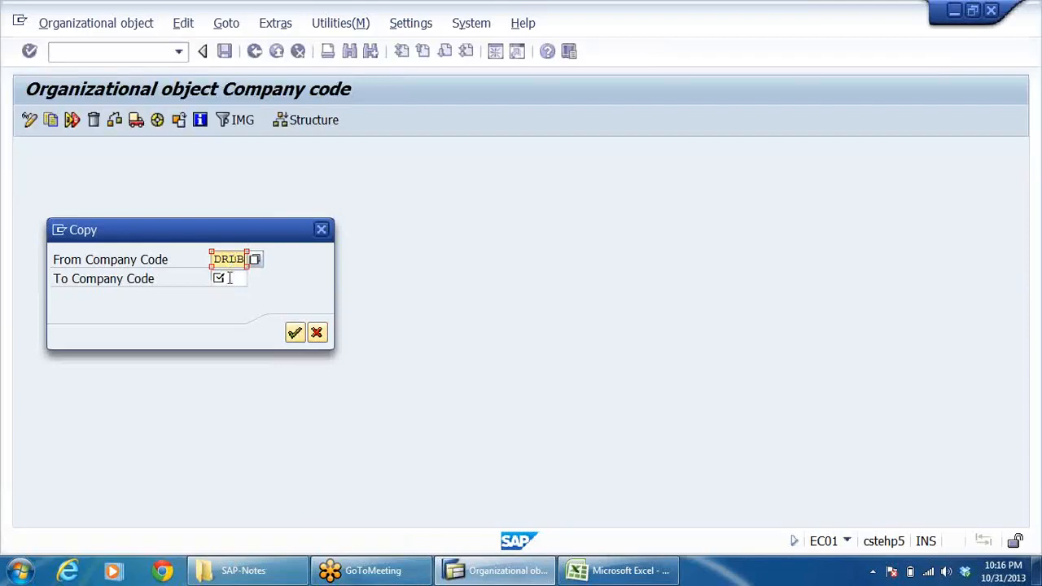
left_click(220, 278)
type("DRL")
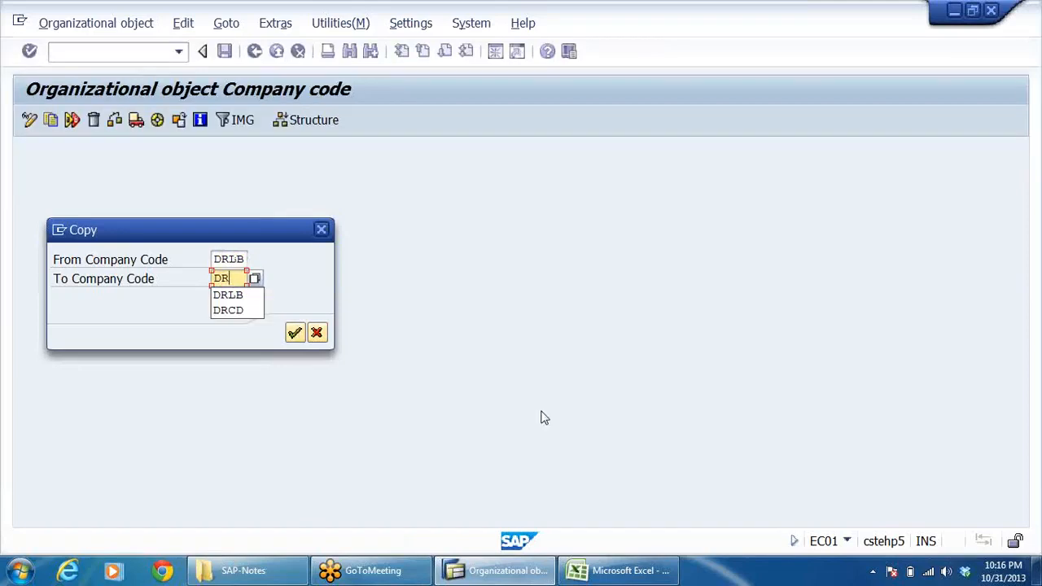
type("P")
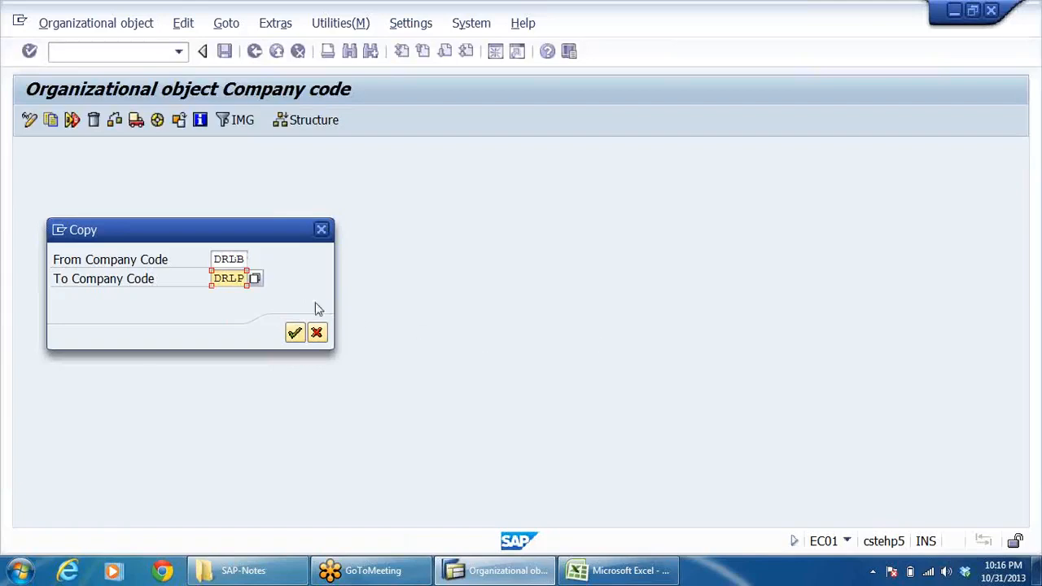
left_click(295, 333)
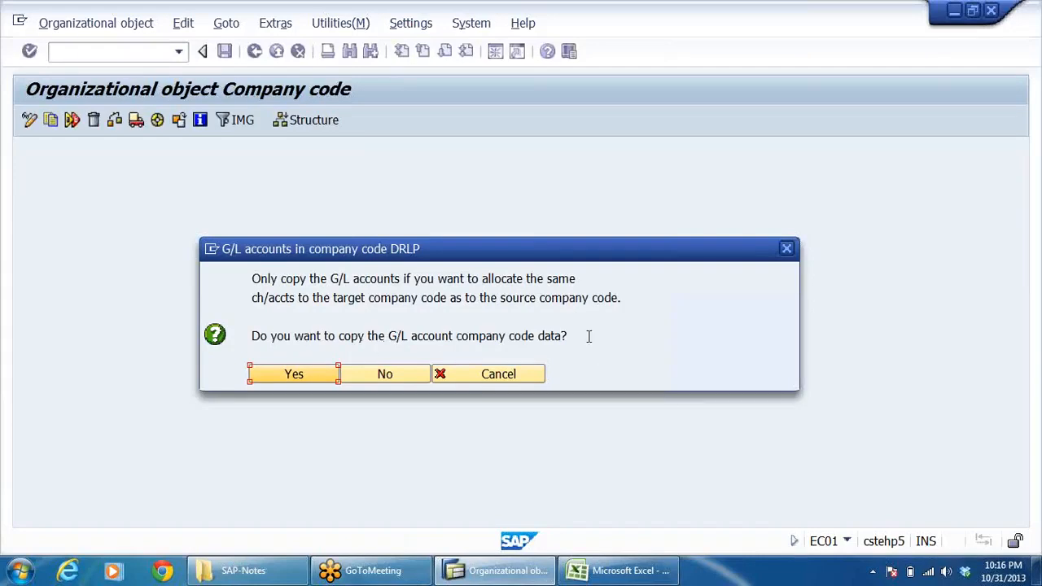
- Include the G/L account company code data in the copy and decline a different local currency for DRLP
left_click(298, 383)
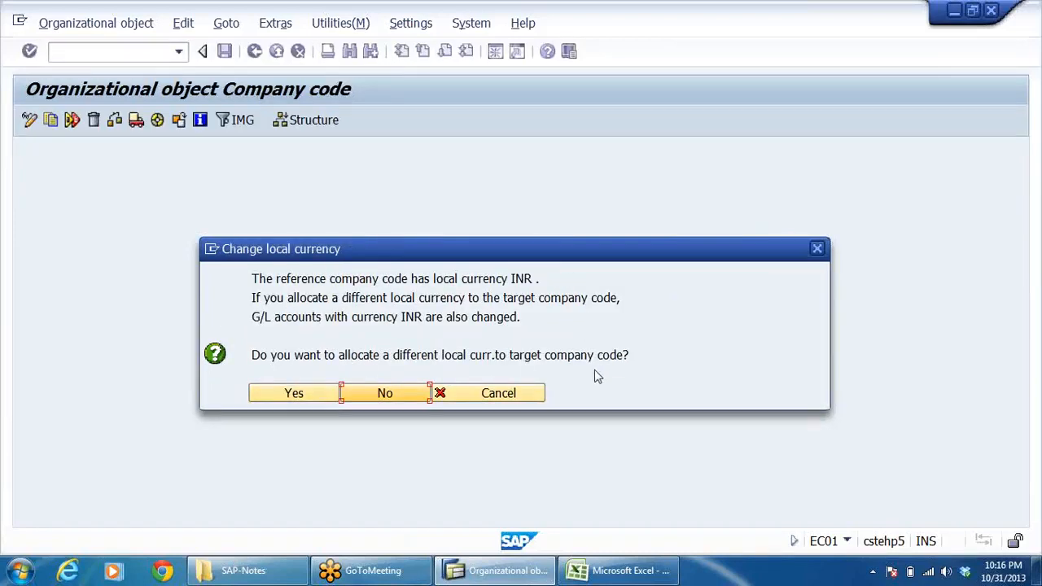
left_click_drag(625, 355, 547, 355)
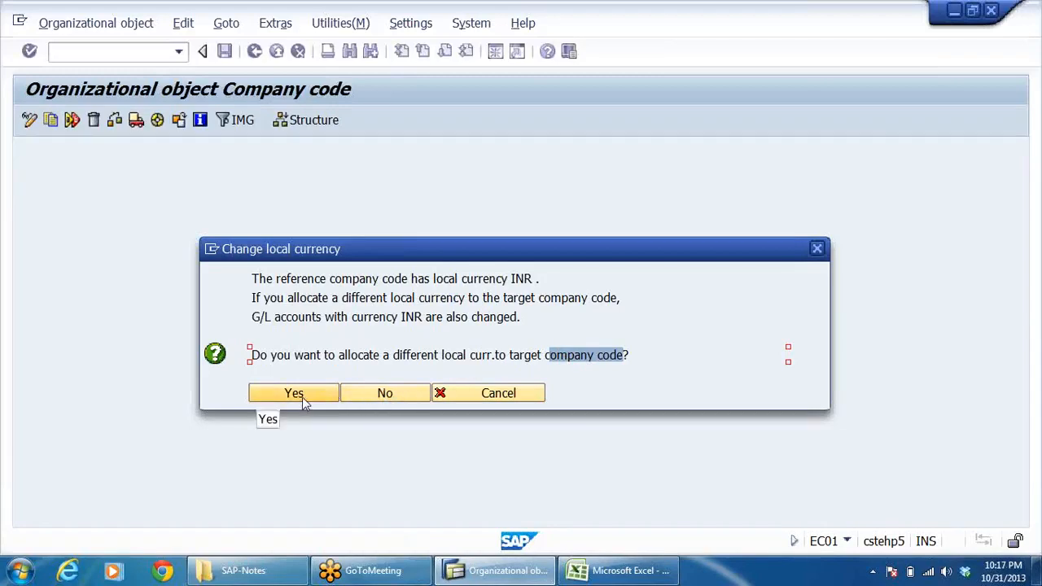
left_click(385, 394)
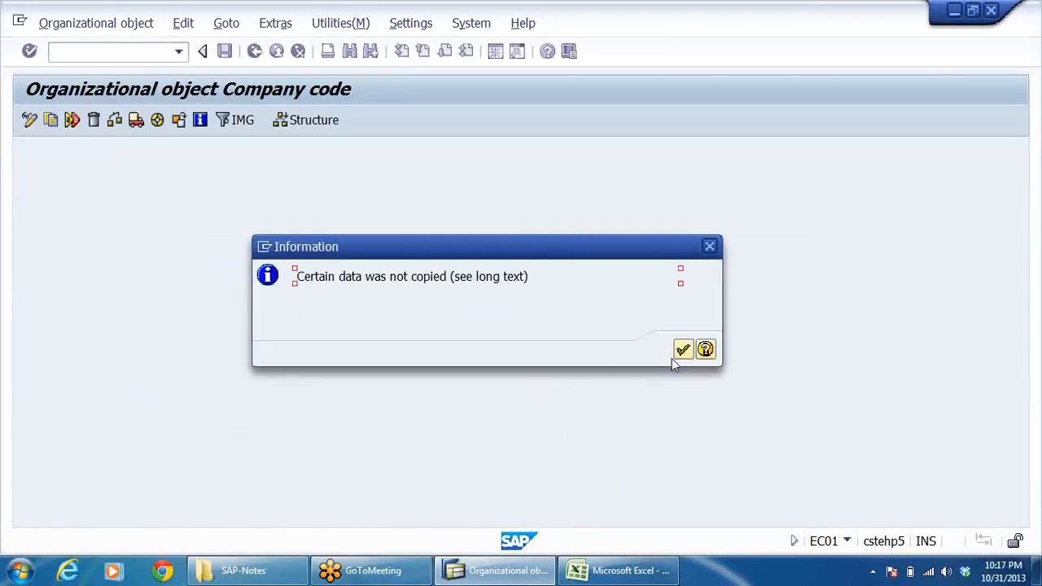
- Acknowledge the information on copied data, number ranges and addresses, and agree to transport the number ranges
left_click(683, 350)
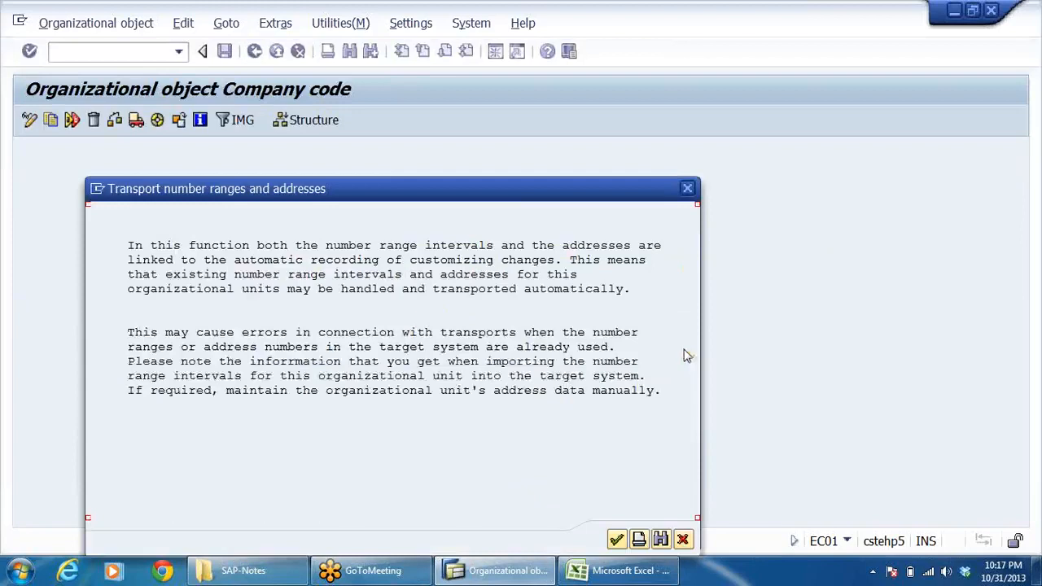
left_click(616, 540)
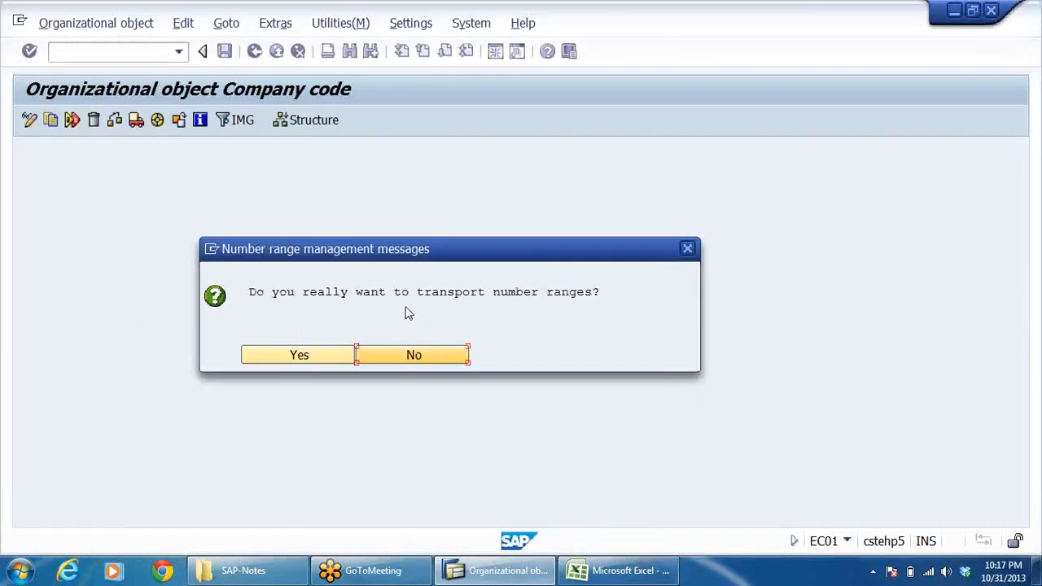
left_click(300, 355)
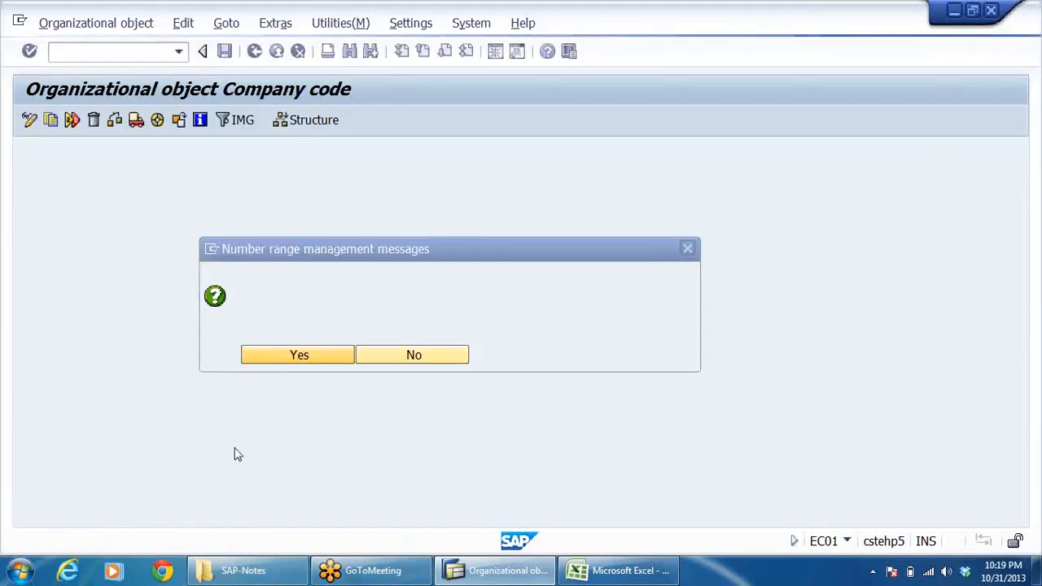
key("Return")
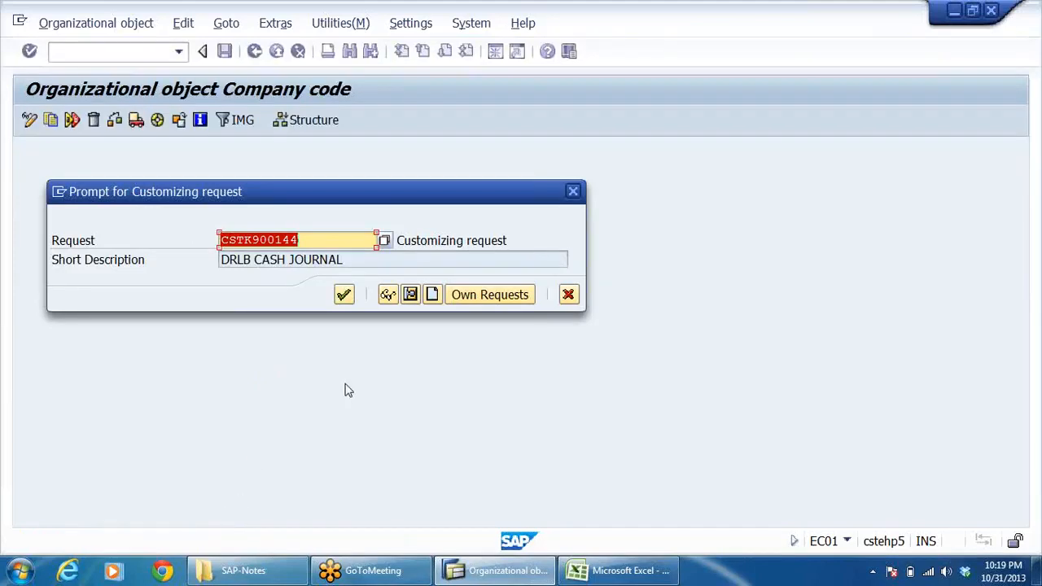
- Create a customizing request described as "DRL GRP- INT COMPANY POSTINGS" and use it for the copy
left_click(432, 295)
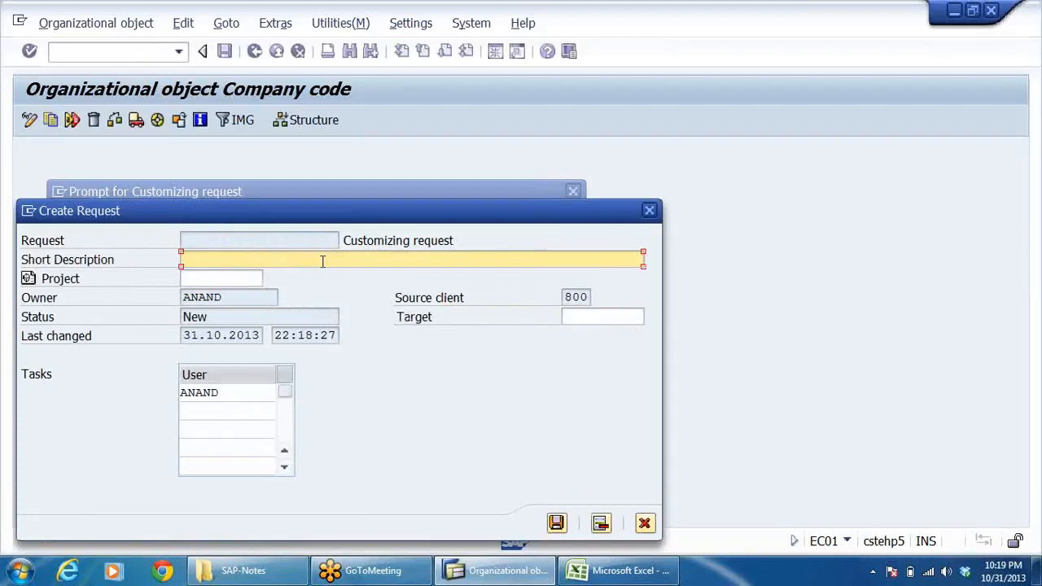
type("DRL GRP- INT COM")
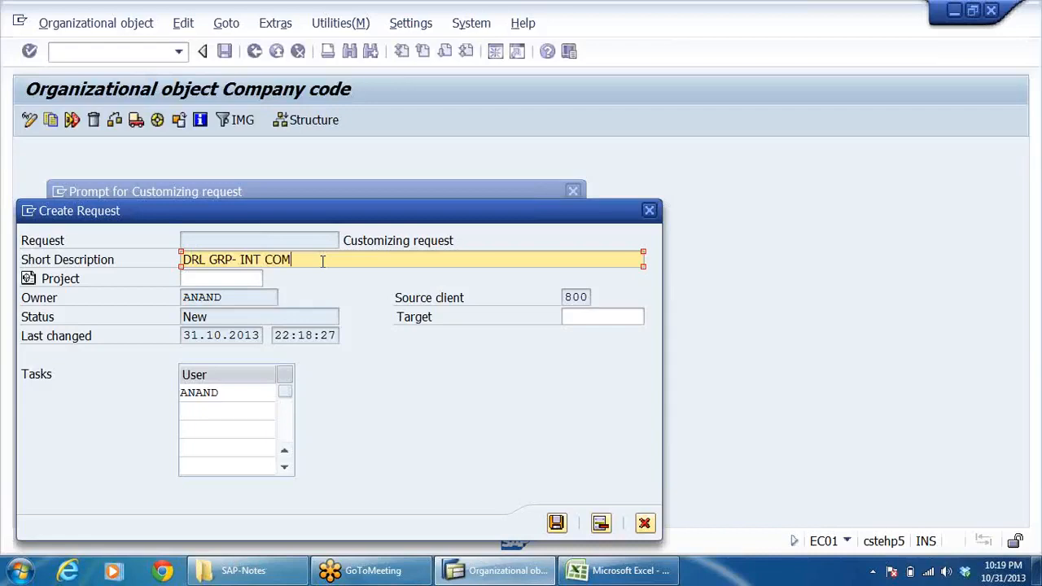
type("PANY")
type("POSTINGS")
key("Return")
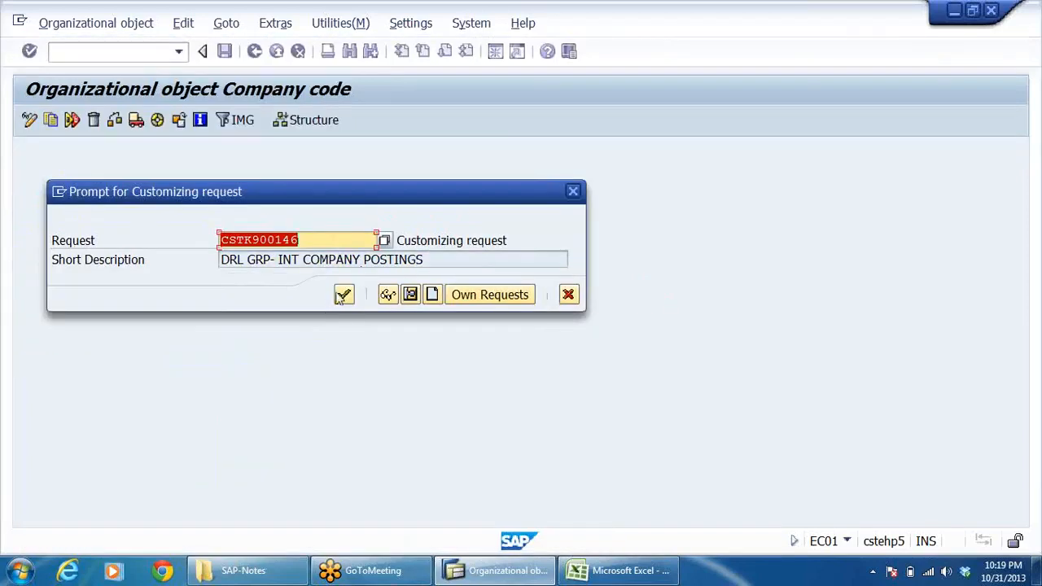
left_click(343, 295)
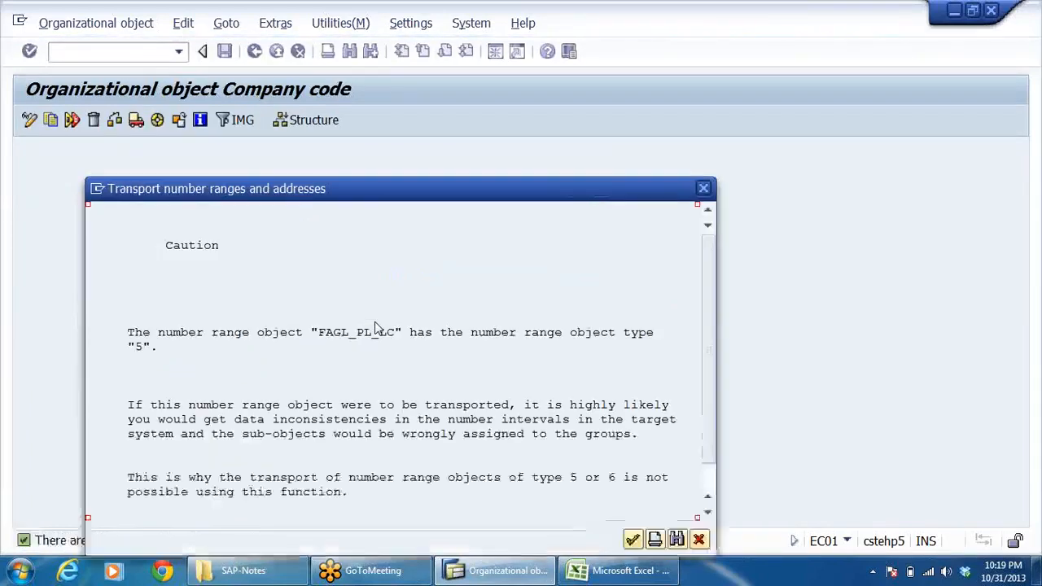
- Copy the number range intervals from DRLB to DRLP object by object, and dismiss the FIAA-BELNR interval prompt
key("Return")
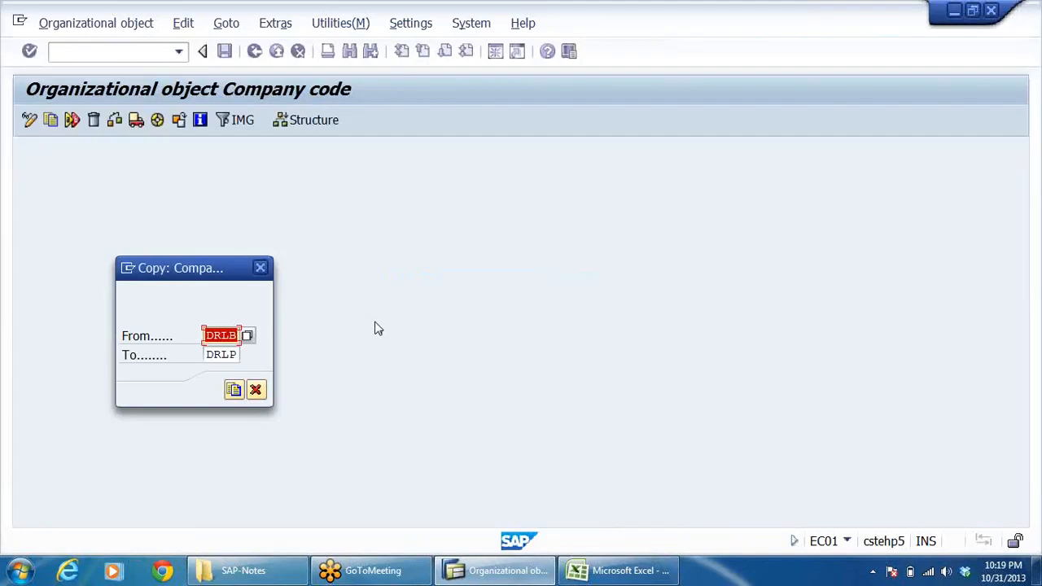
key("Return")
key("Return")
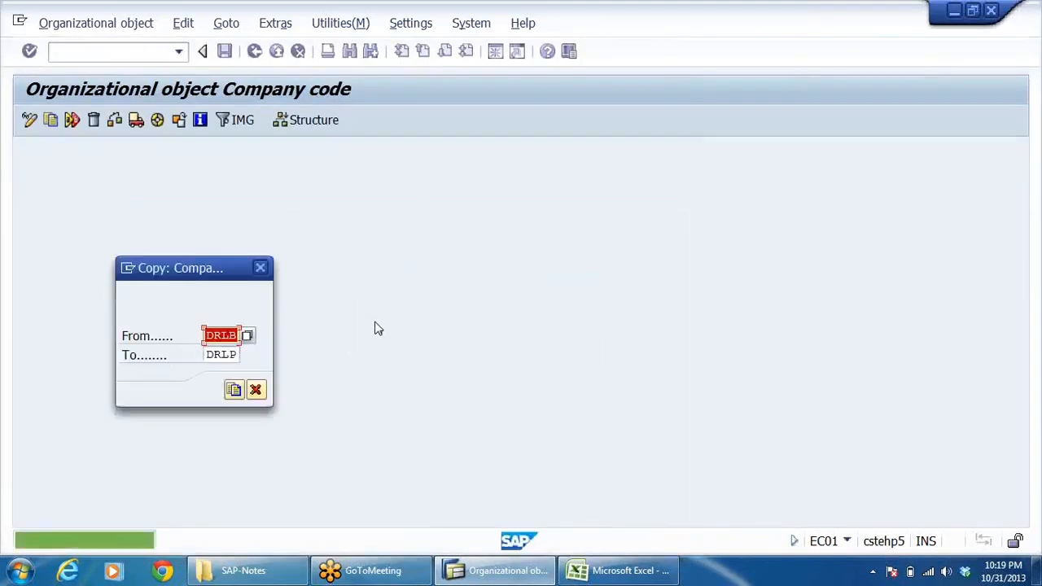
left_click(234, 389)
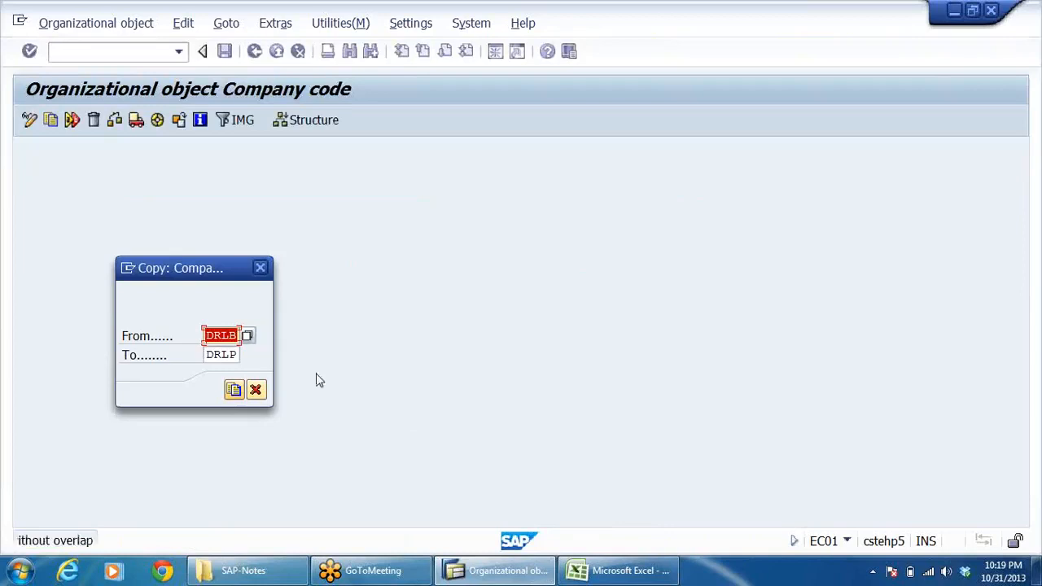
key("Return")
key("Return")
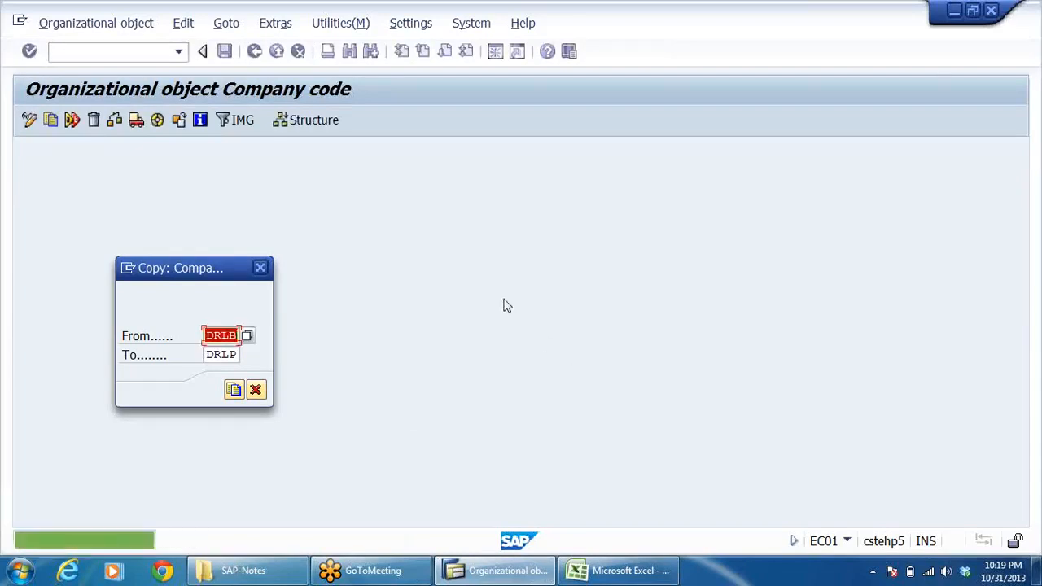
key("Return")
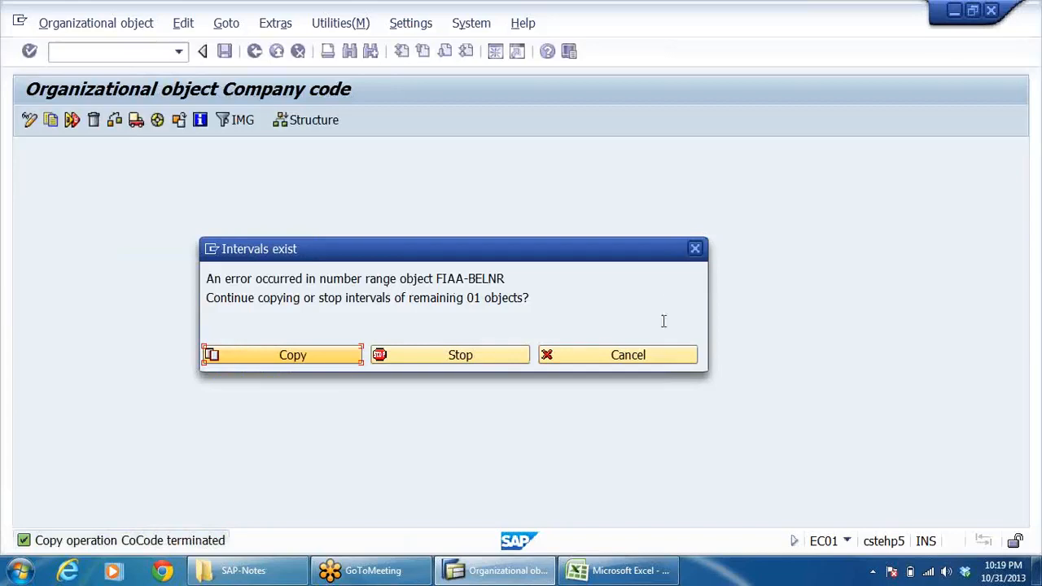
left_click(694, 251)
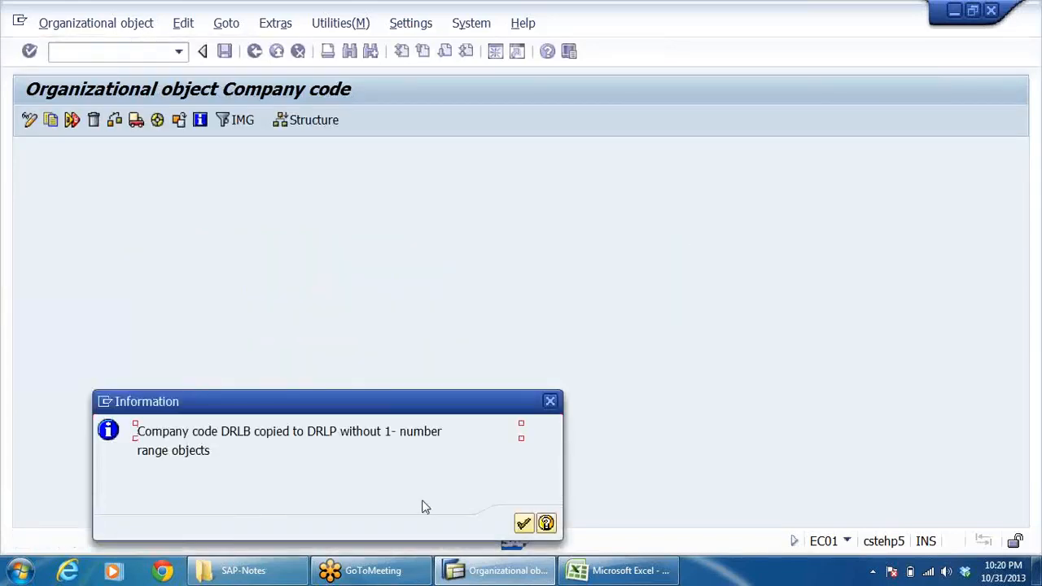
- Acknowledge the company code copy, check its completed activities and return to the activity selection
left_click(524, 524)
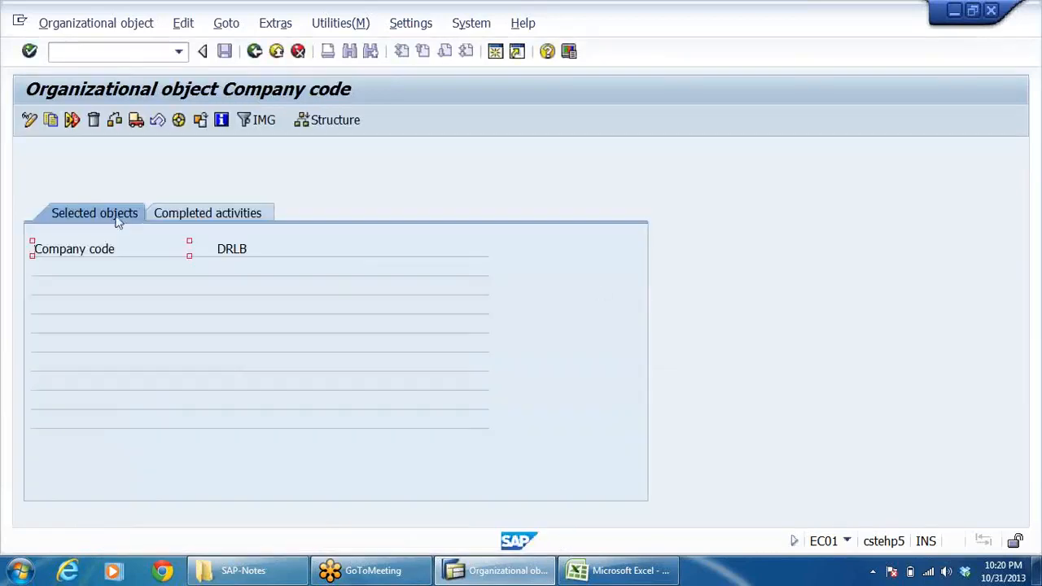
left_click(225, 212)
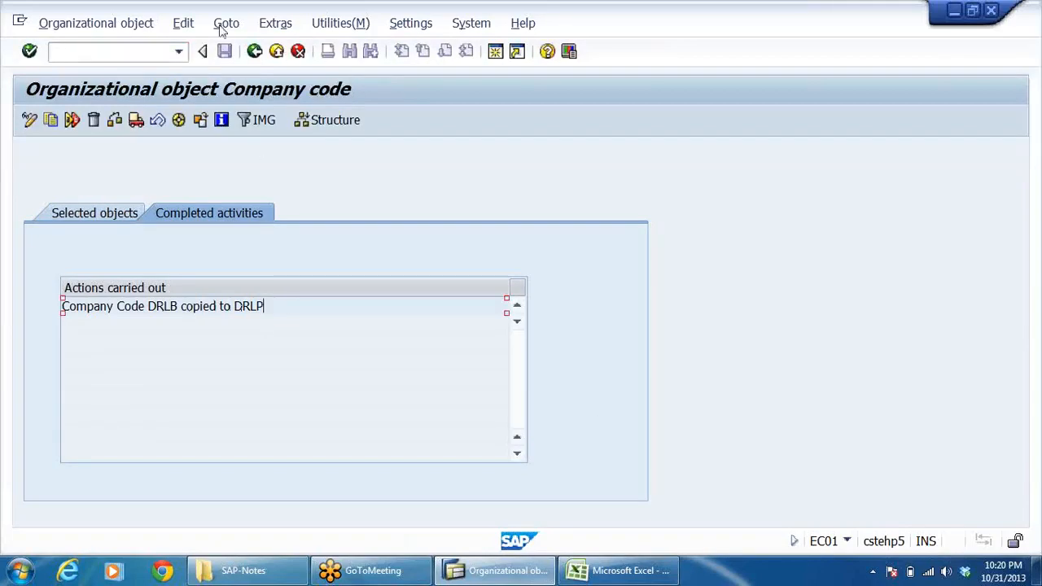
left_click(255, 52)
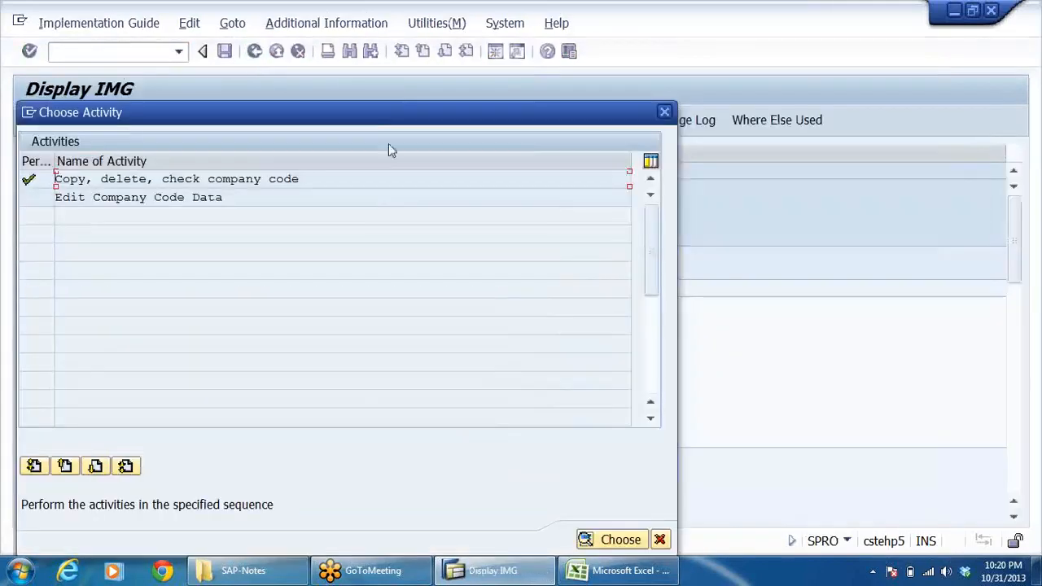
- Open the Edit Company Code Data activity, position the list at DRLB and open the details of company code DRLP
double_click(105, 198)
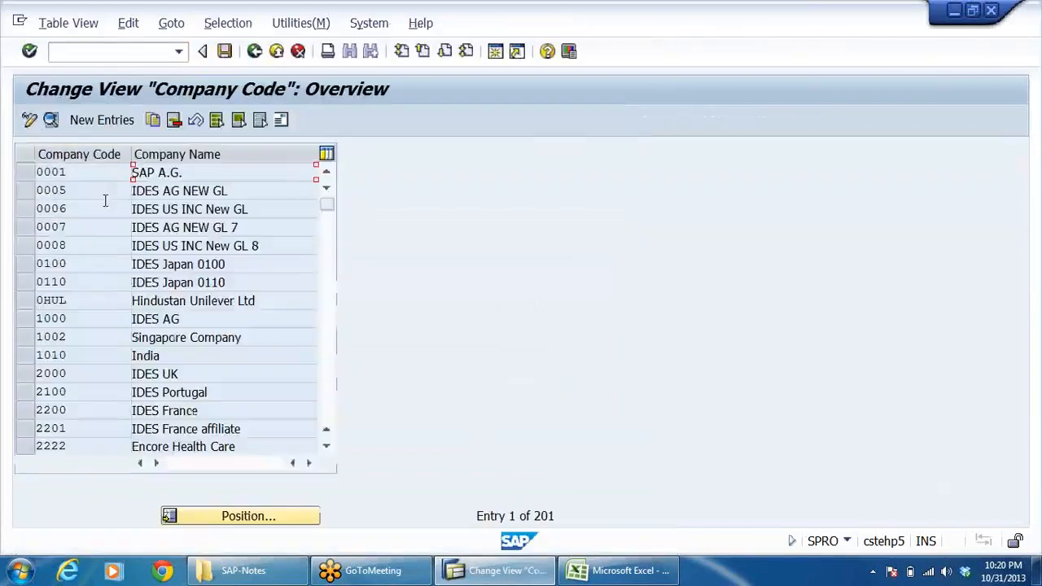
left_click(227, 521)
type("d")
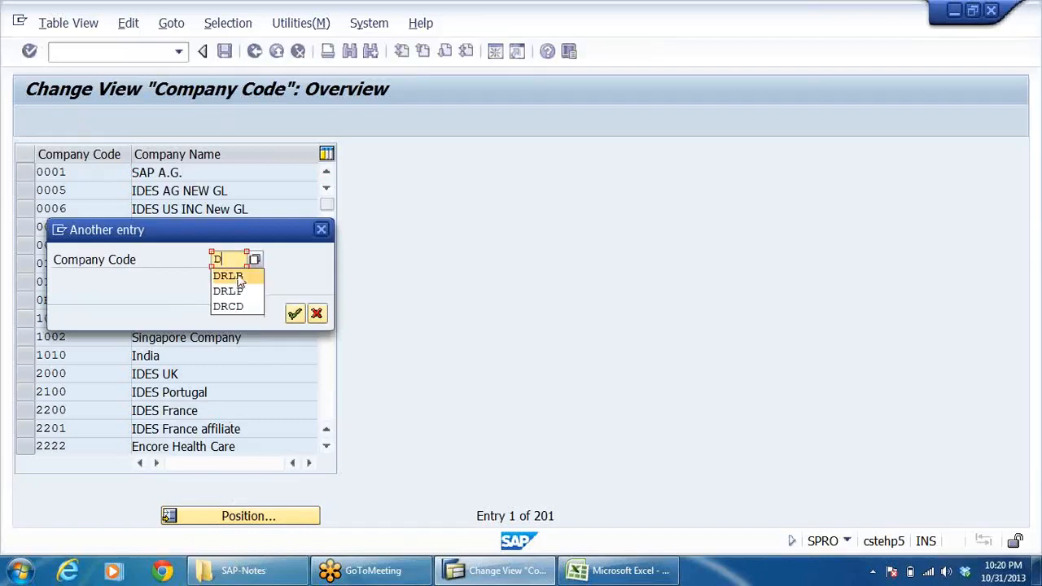
left_click(236, 279)
left_click(295, 314)
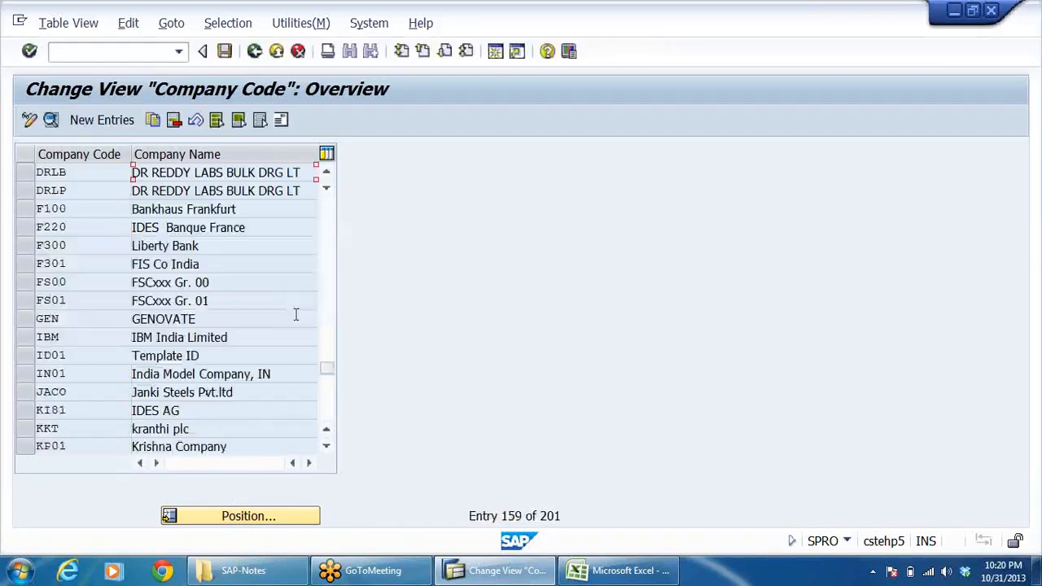
left_click(74, 189)
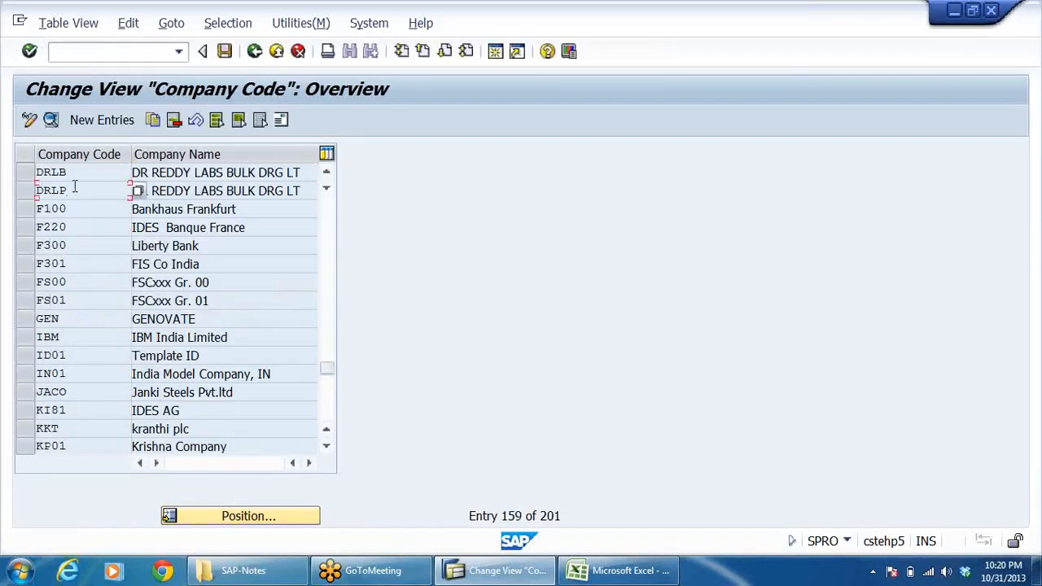
left_click(273, 192)
left_click(303, 191)
double_click(71, 193)
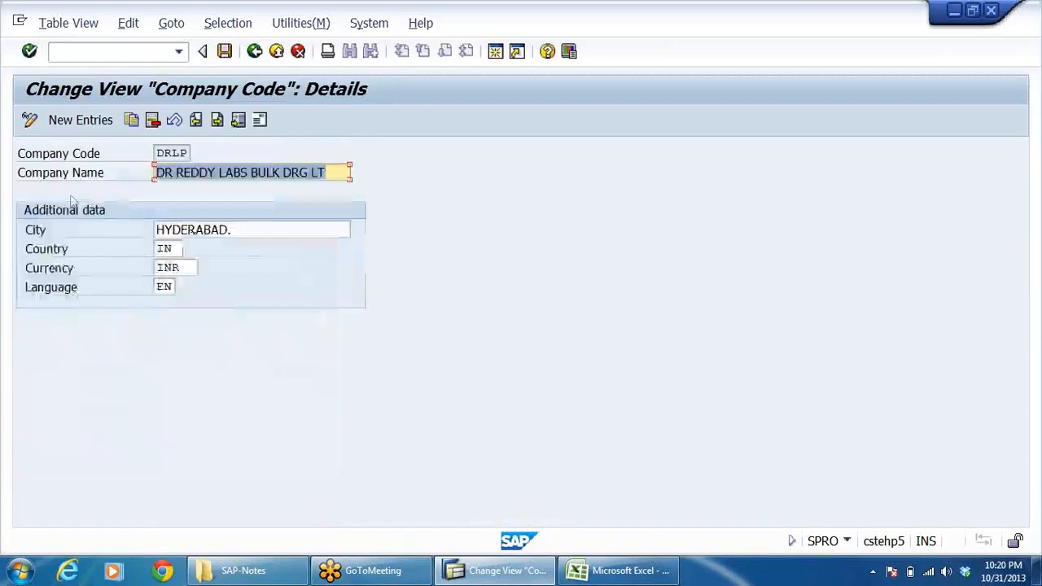
- Change the company name of DRLP to "DR REDDY LABS PHARMA LTD" and save it in the request "DRL GRP- INT COMPANY POSTINGS"
left_click(328, 173)
key("BackSpace")
key("BackSpace")
key("BackSpace")
key("BackSpace")
key("BackSpace")
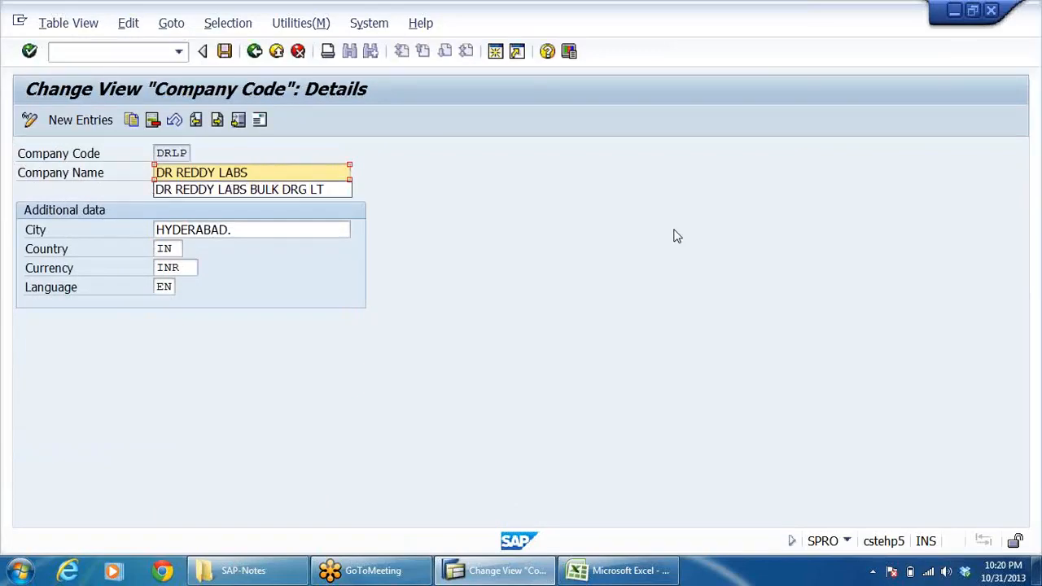
type("PHA")
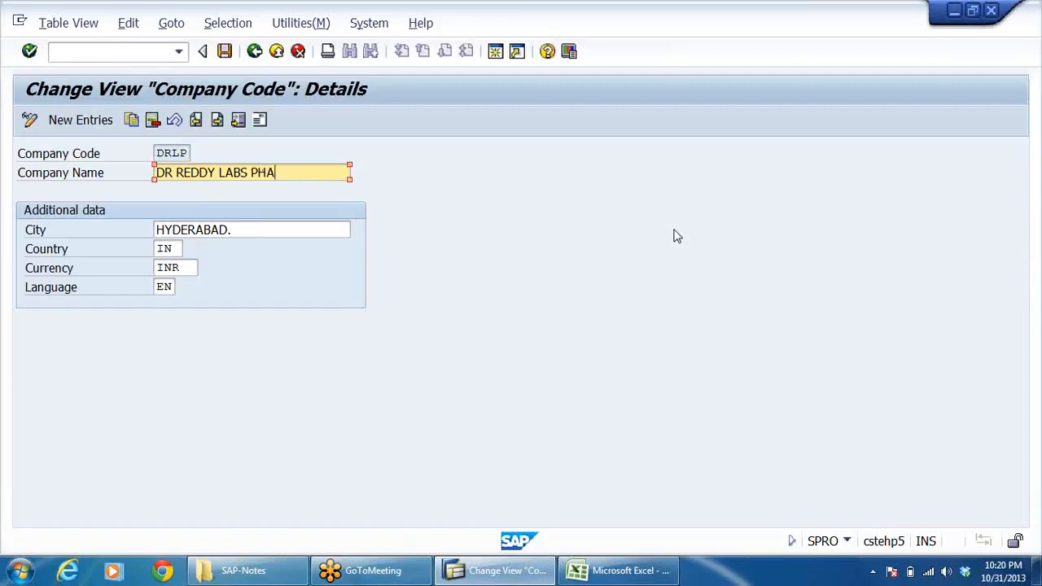
type("RMA LtTD")
left_click(225, 51)
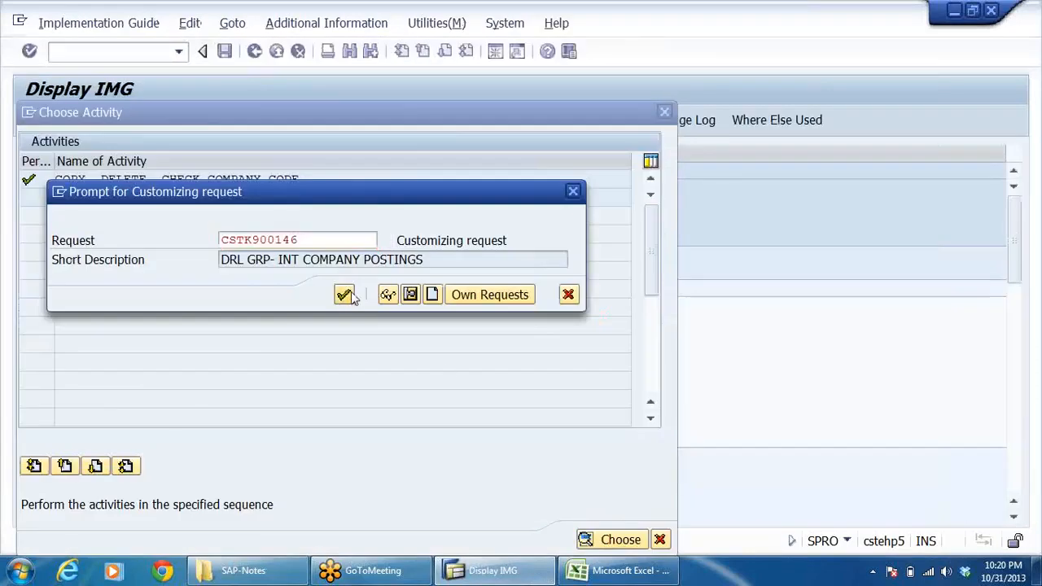
left_click(345, 295)
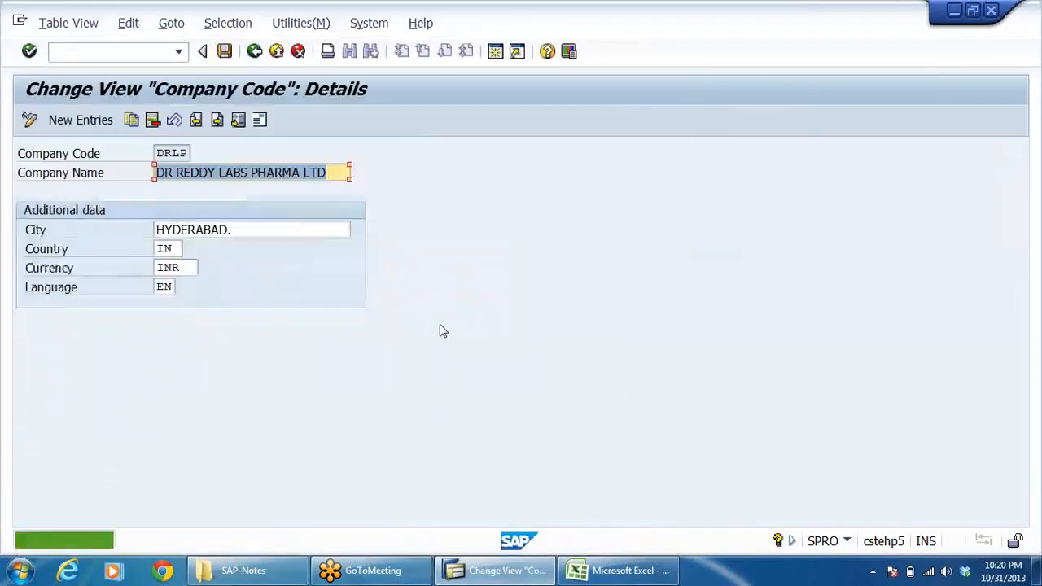
- Check the DRLP name in the company code overview and return to the implementation guide structure
left_click(255, 52)
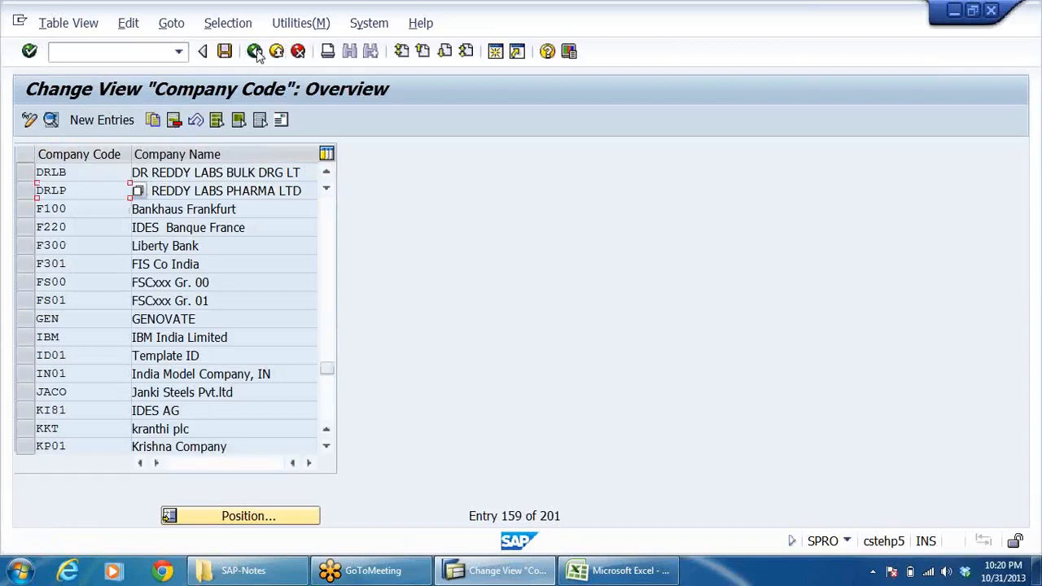
left_click(228, 192)
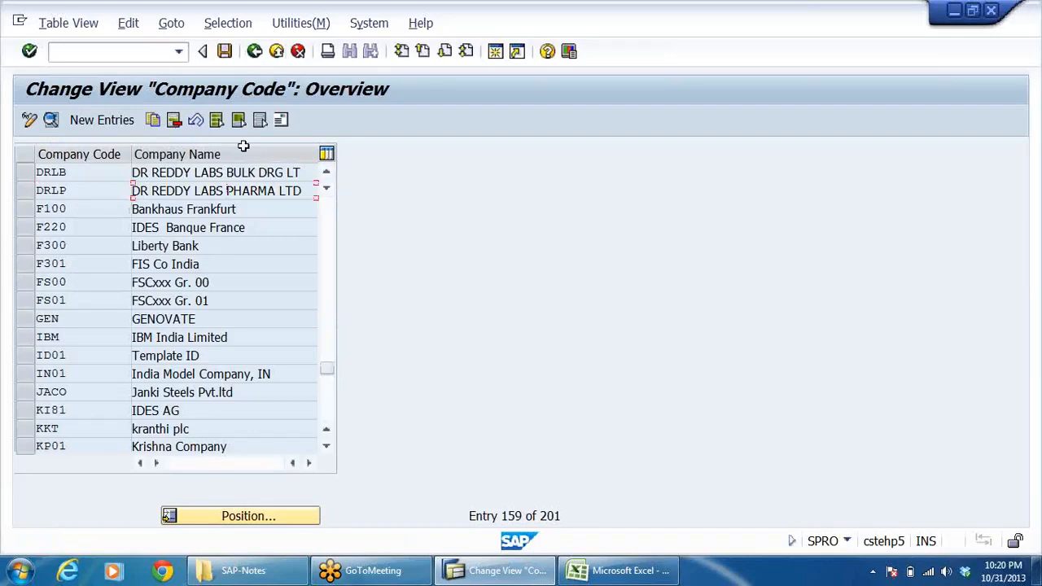
left_click(255, 53)
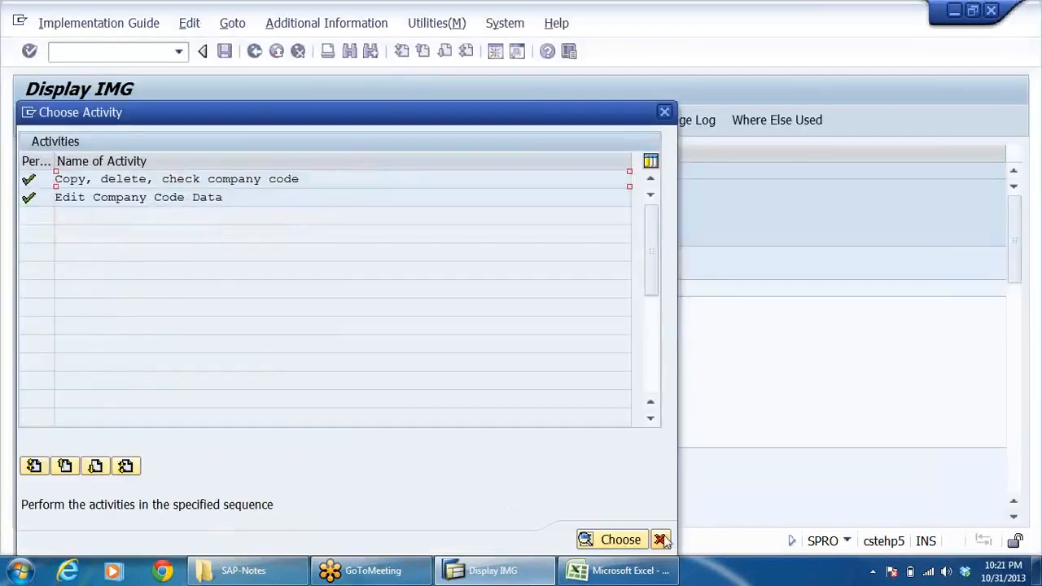
left_click(661, 541)
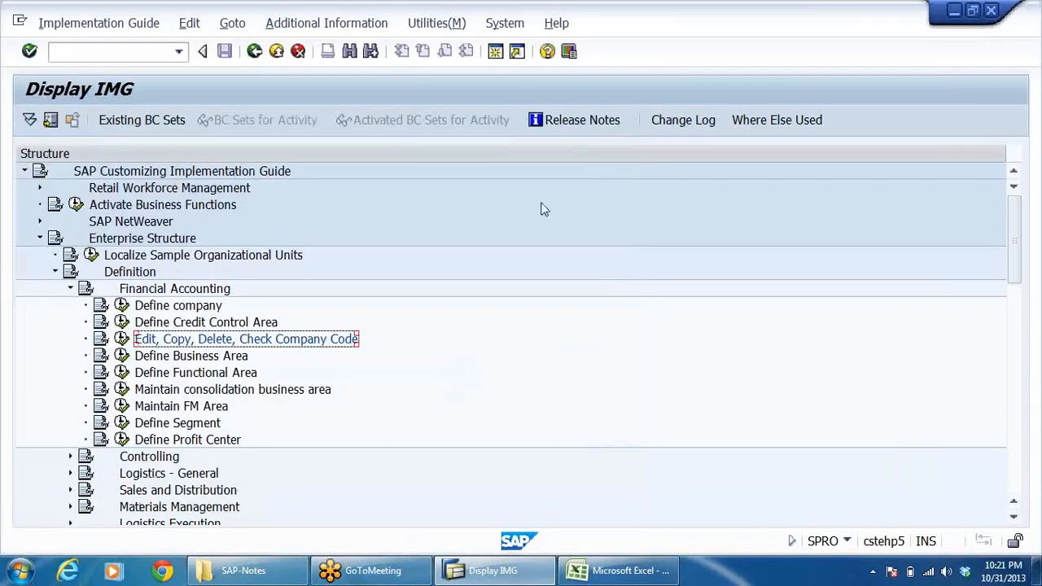
- Start transaction OBY6 in a new session and position the company code global data list at DRLB
left_click(494, 54)
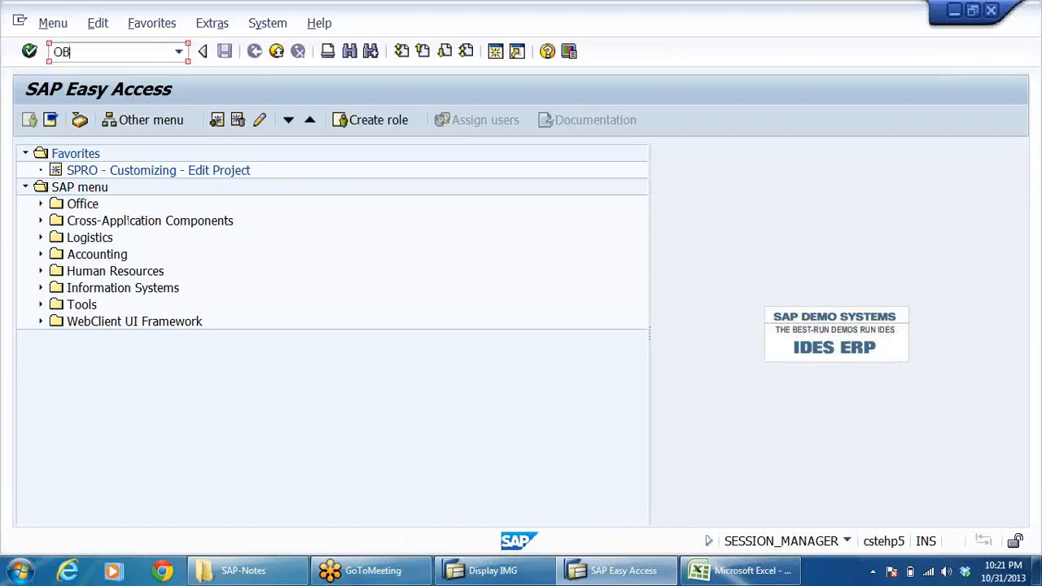
key("Return")
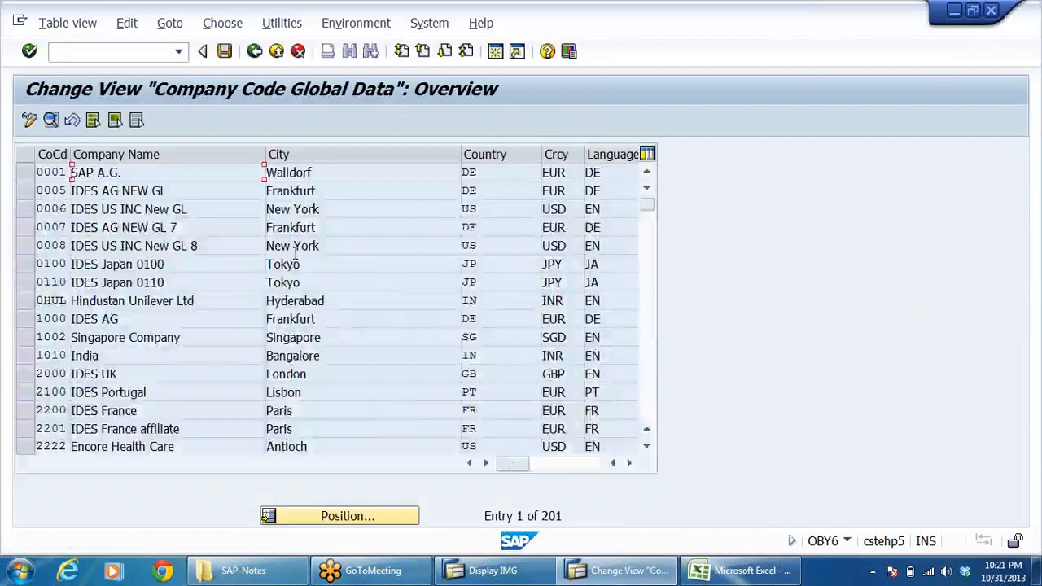
left_click(334, 518)
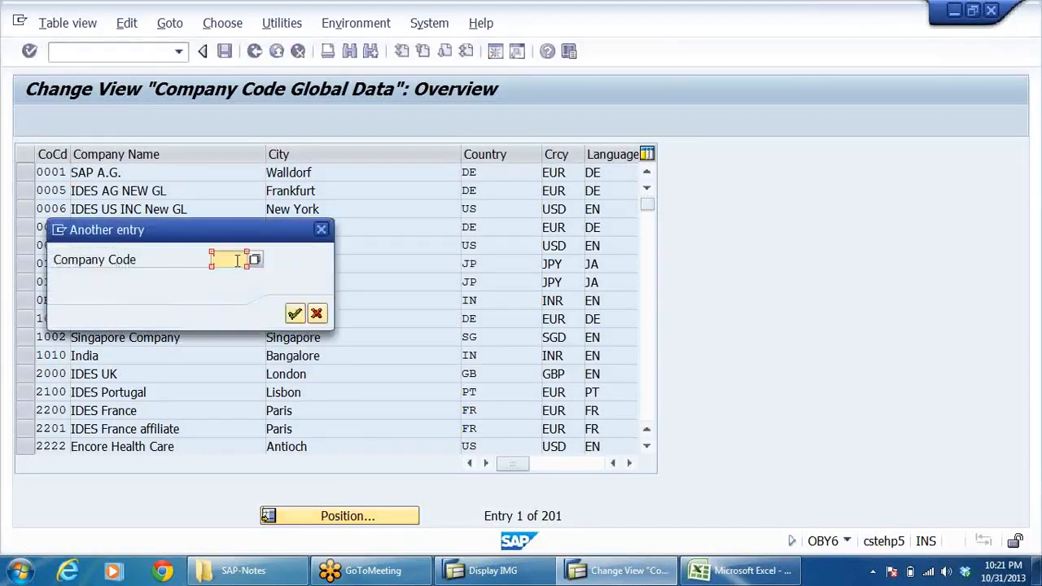
type("DRL")
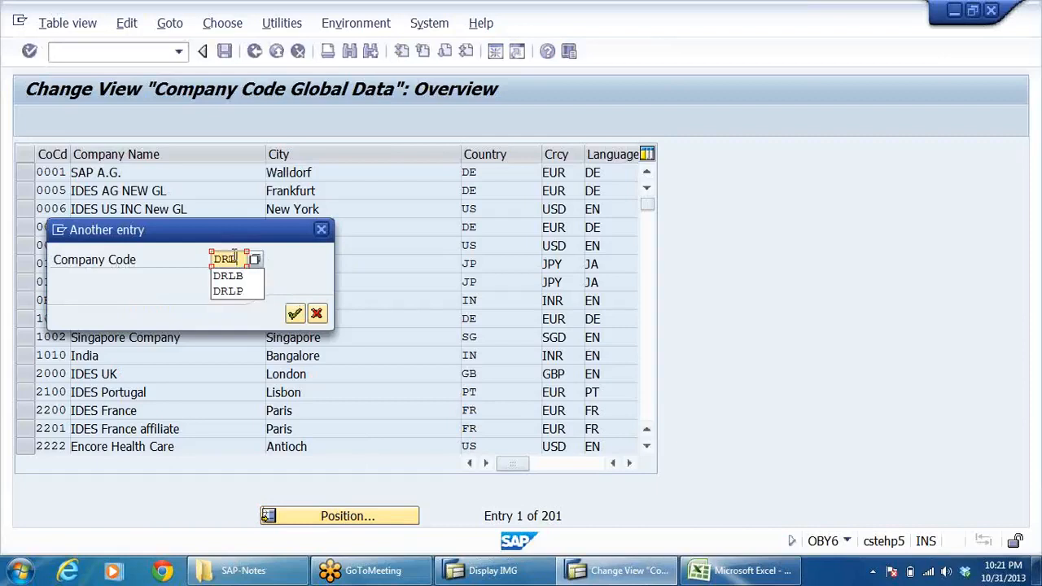
type("B")
key("Return")
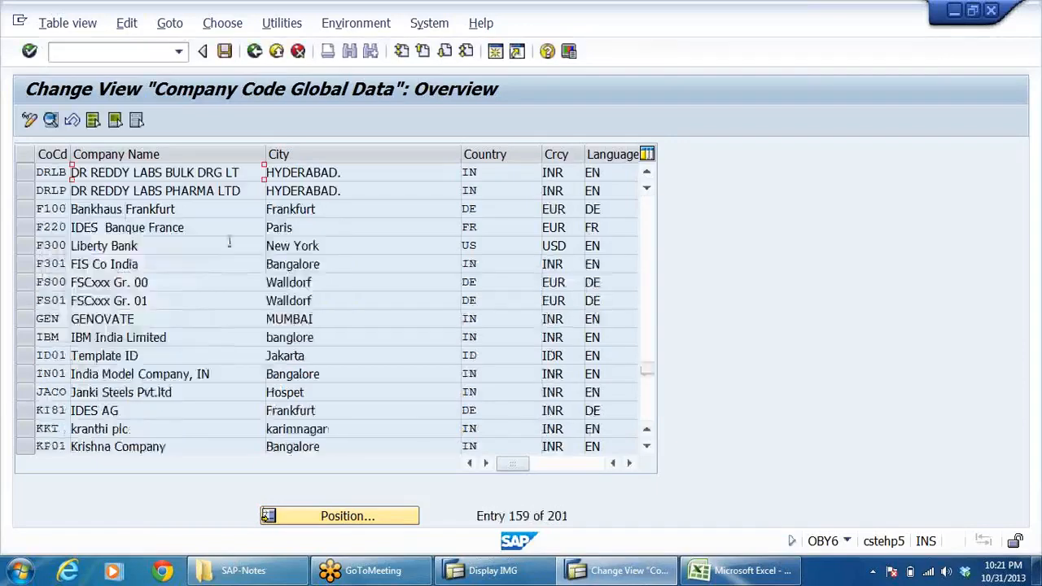
- Review DRLB's global data for chart of accounts, company, field status variant and posting period variant, and return to the overview
double_click(110, 173)
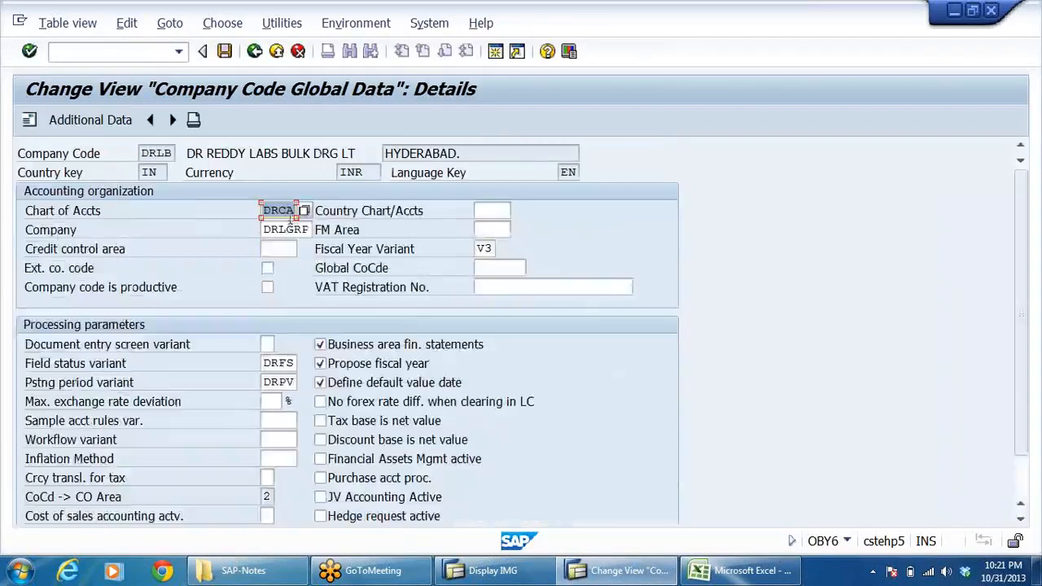
left_click(289, 213)
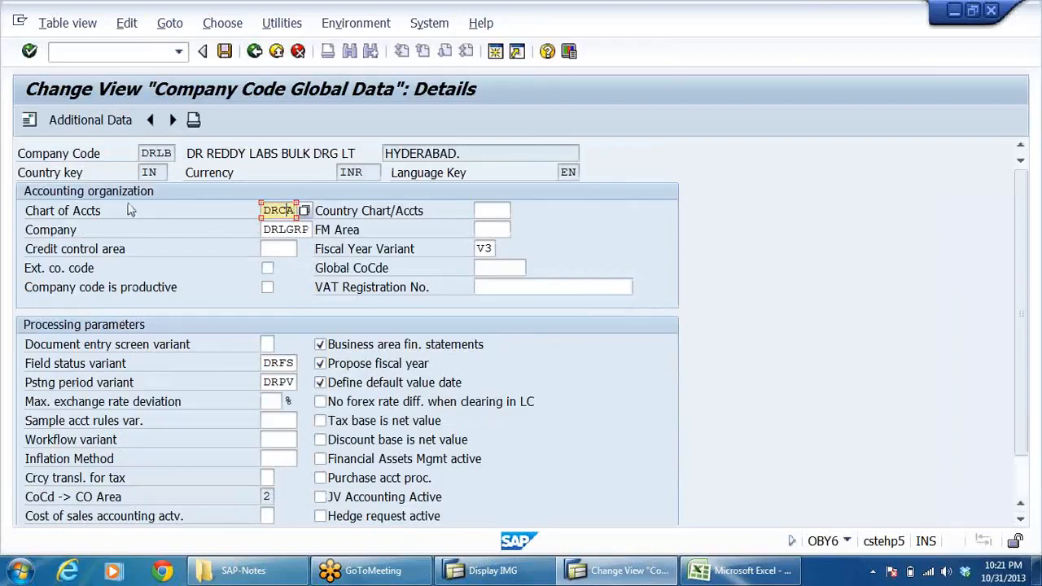
left_click(50, 233)
double_click(271, 232)
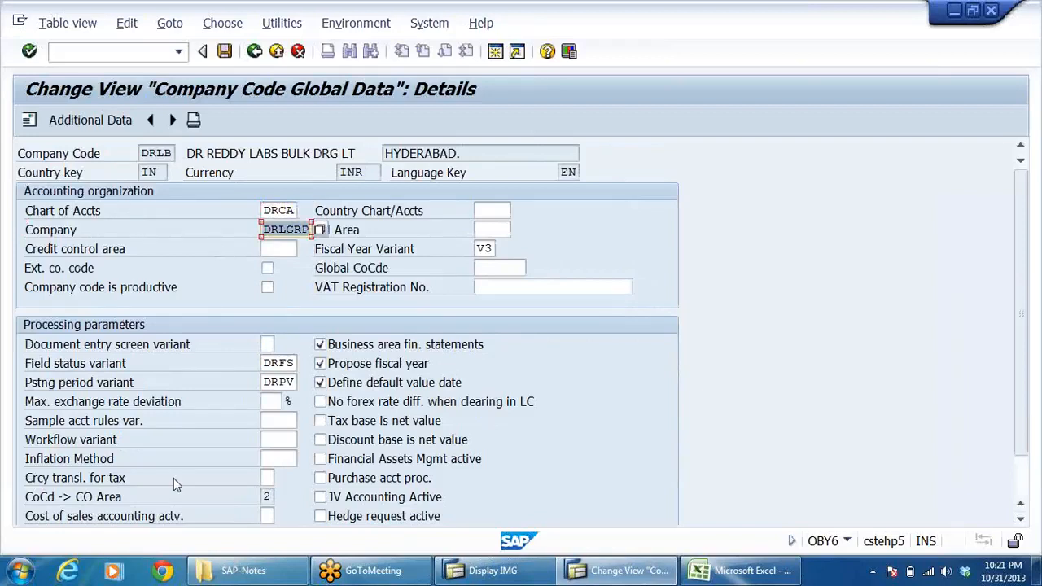
left_click(155, 153)
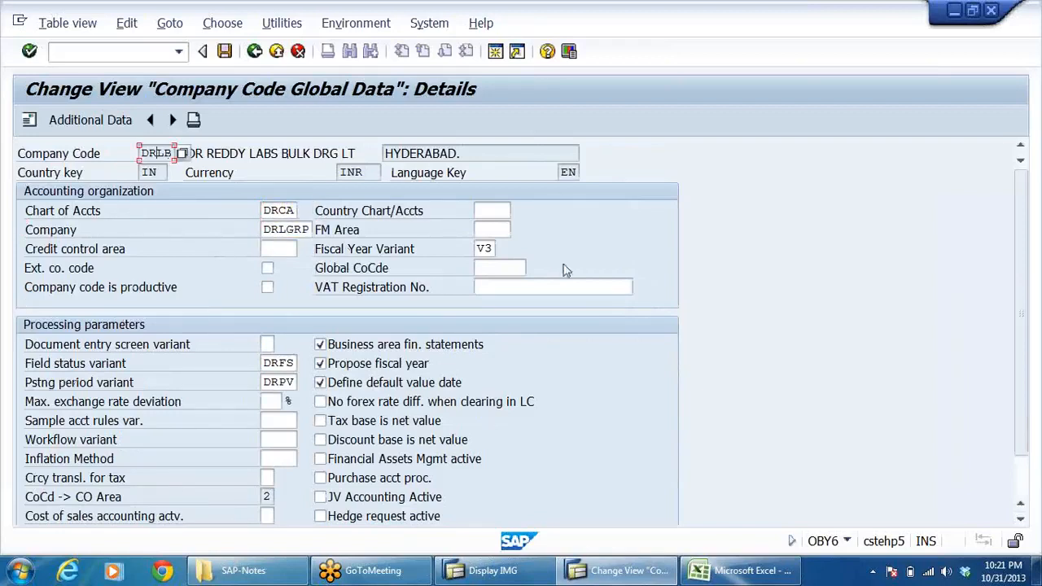
double_click(289, 363)
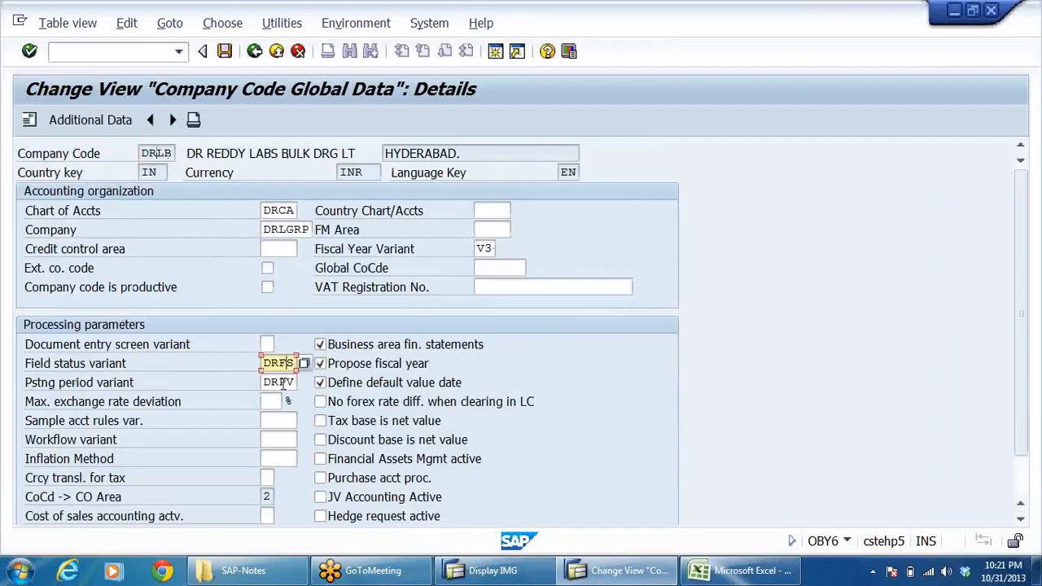
double_click(286, 383)
left_click(254, 51)
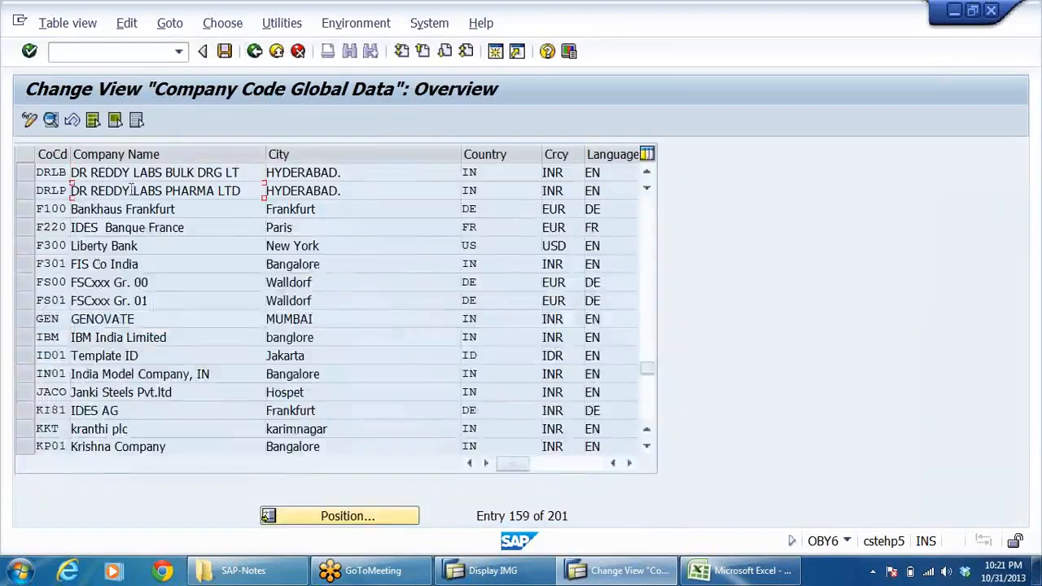
- Open the global data of company code DRLP and assign company DRLGRP from the list of companies
double_click(133, 190)
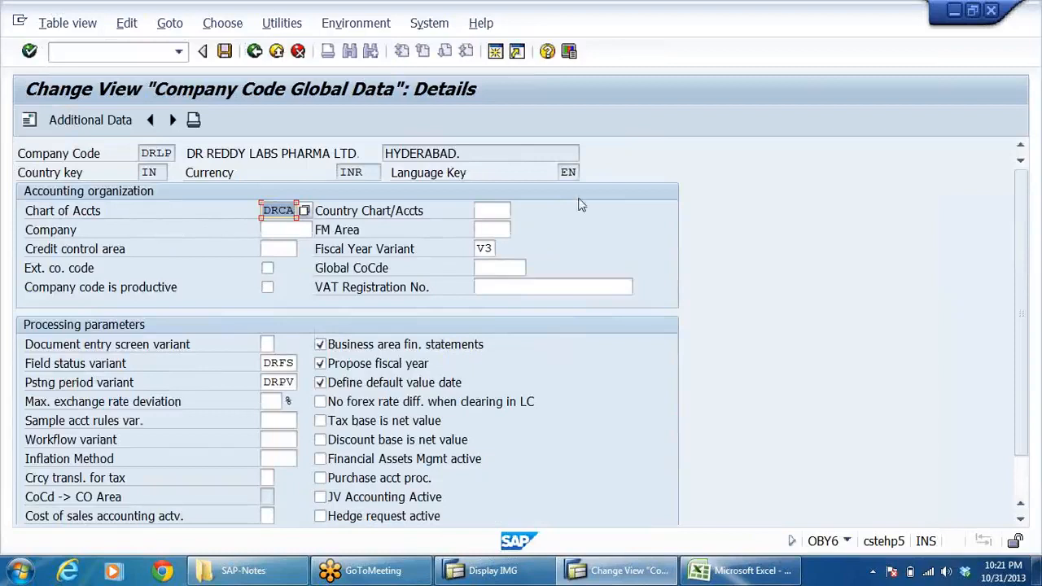
left_click(273, 229)
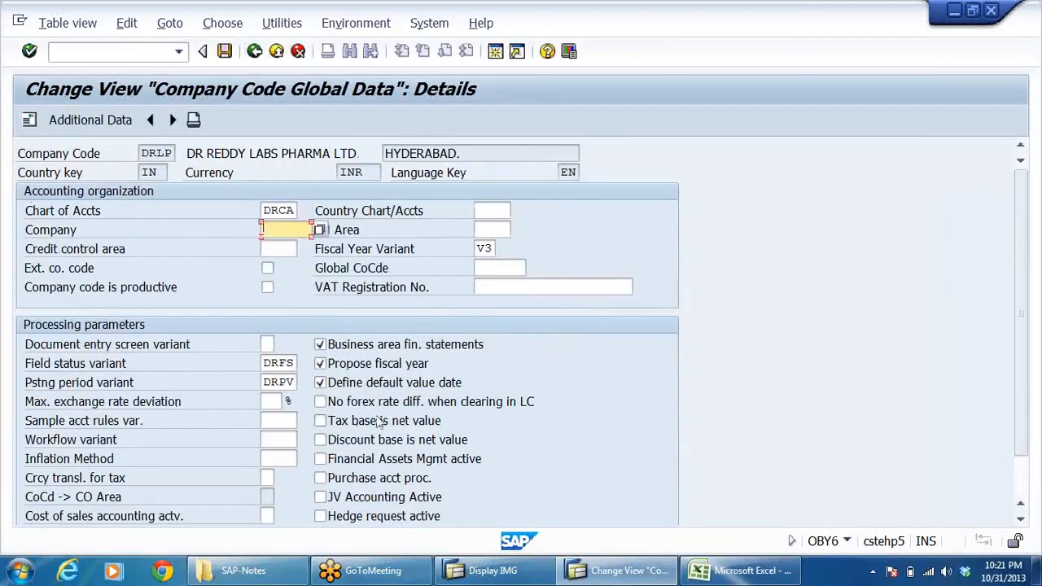
left_click(319, 230)
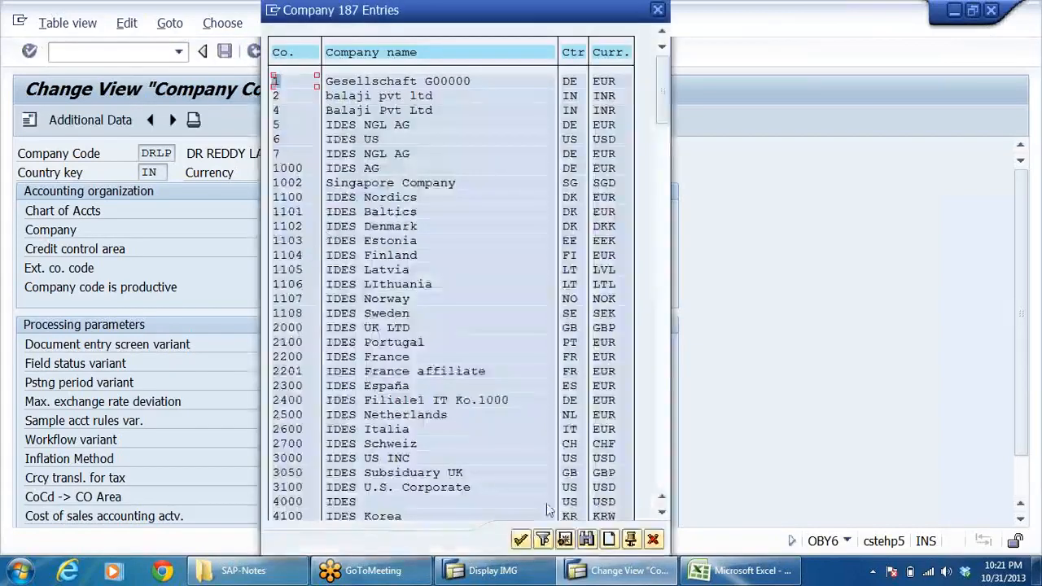
left_click_drag(666, 105, 674, 407)
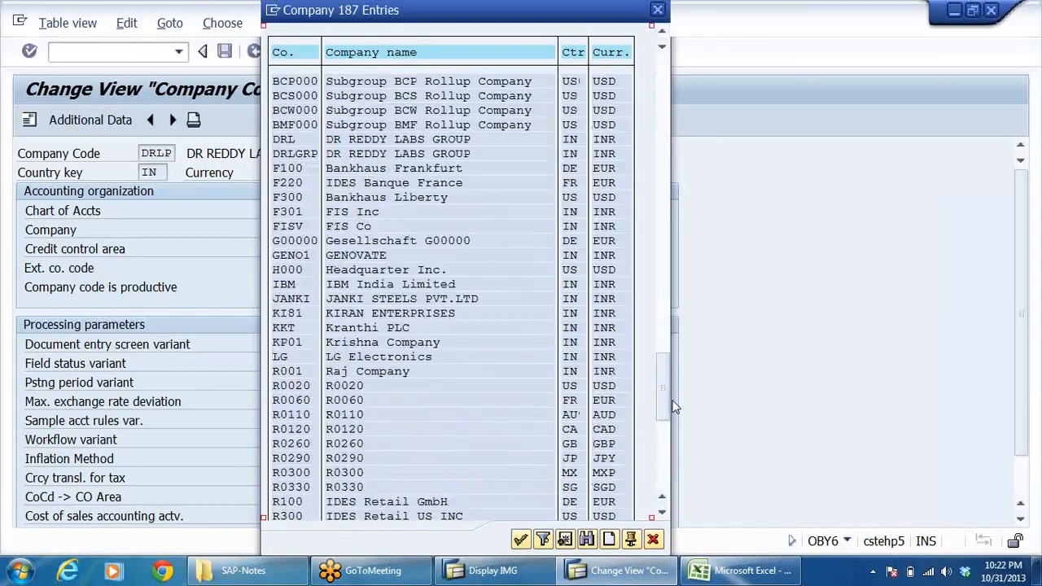
double_click(310, 153)
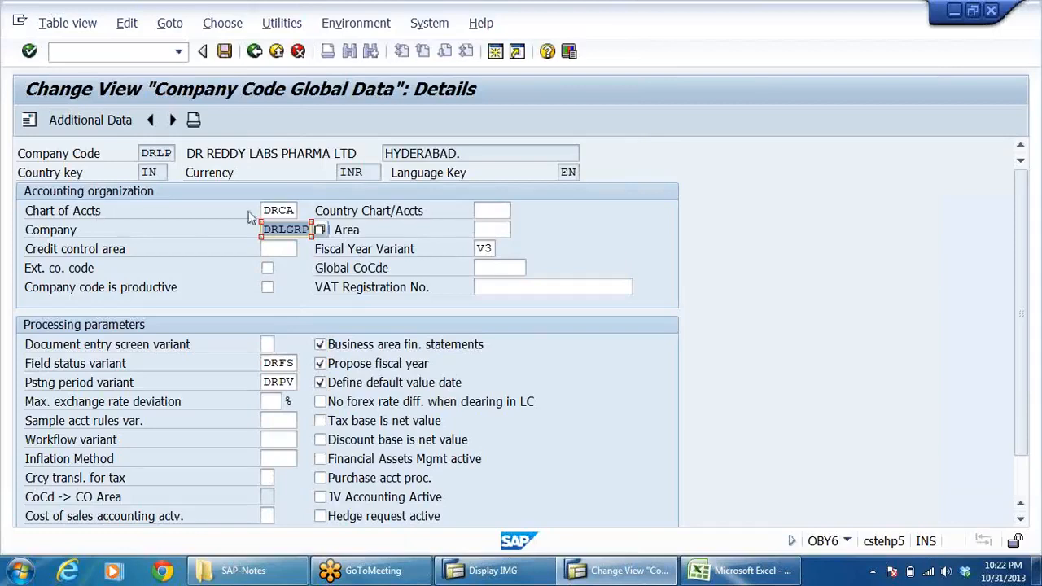
- Check DRLP's chart of accounts and field status variant, save the global data in the customizing request and return to SAP Easy Access
left_click(284, 210)
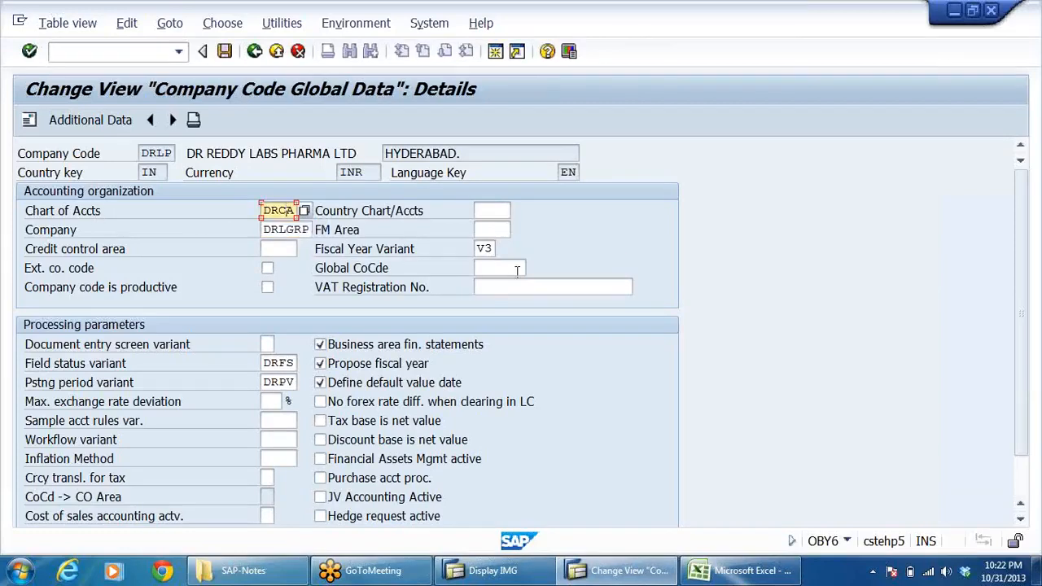
left_click(276, 363)
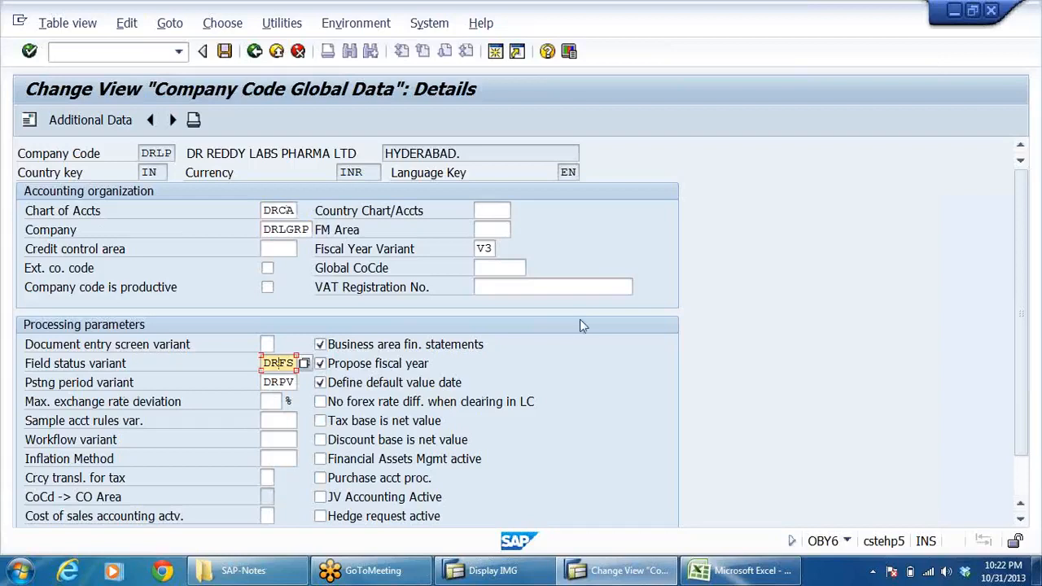
left_click(227, 52)
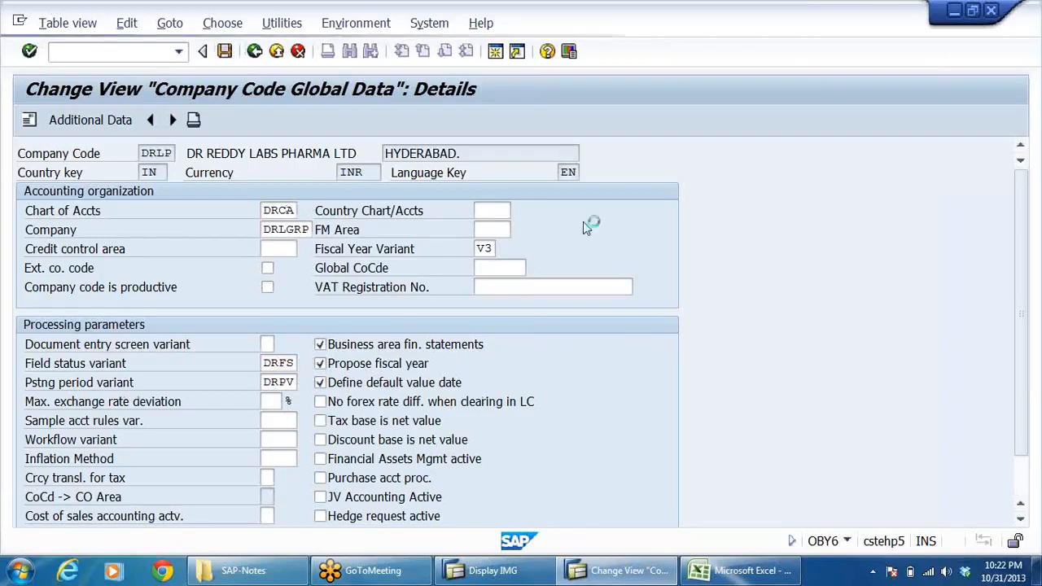
left_click(344, 293)
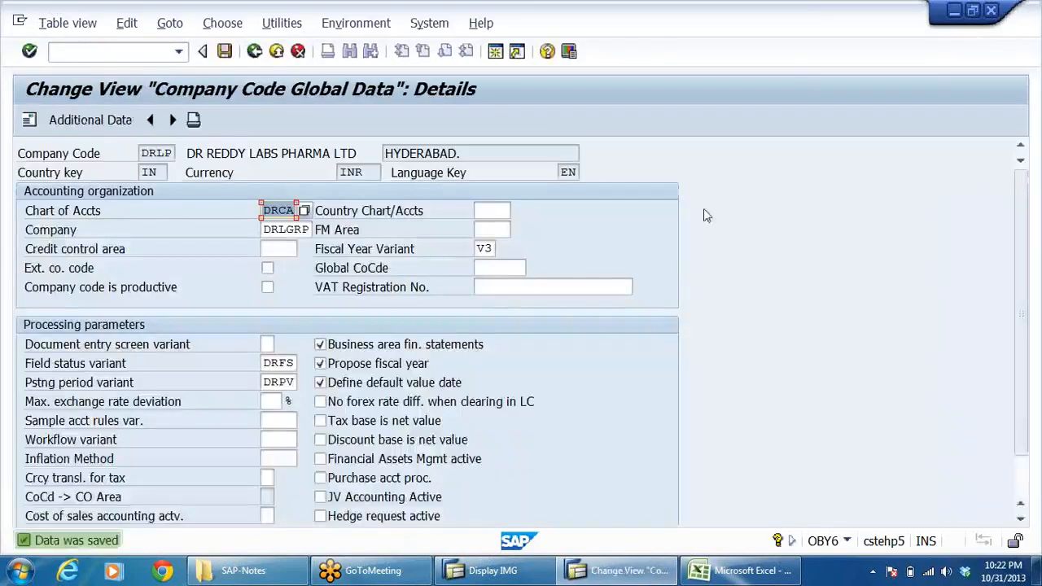
left_click(254, 52)
left_click(254, 52)
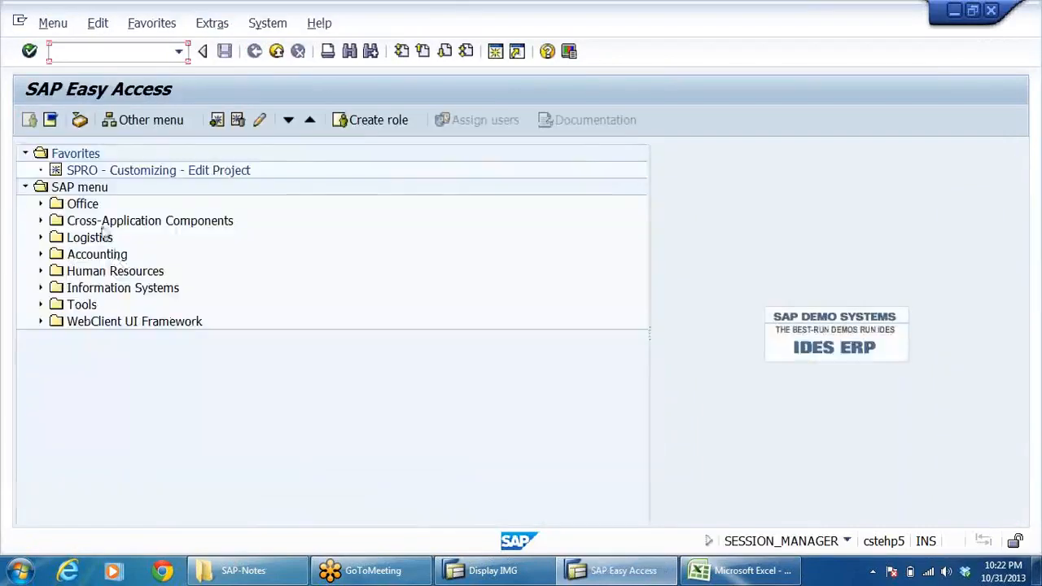
- Expand the SAP menu down to the General Ledger folder under Financial Accounting and start transaction FS00
double_click(102, 255)
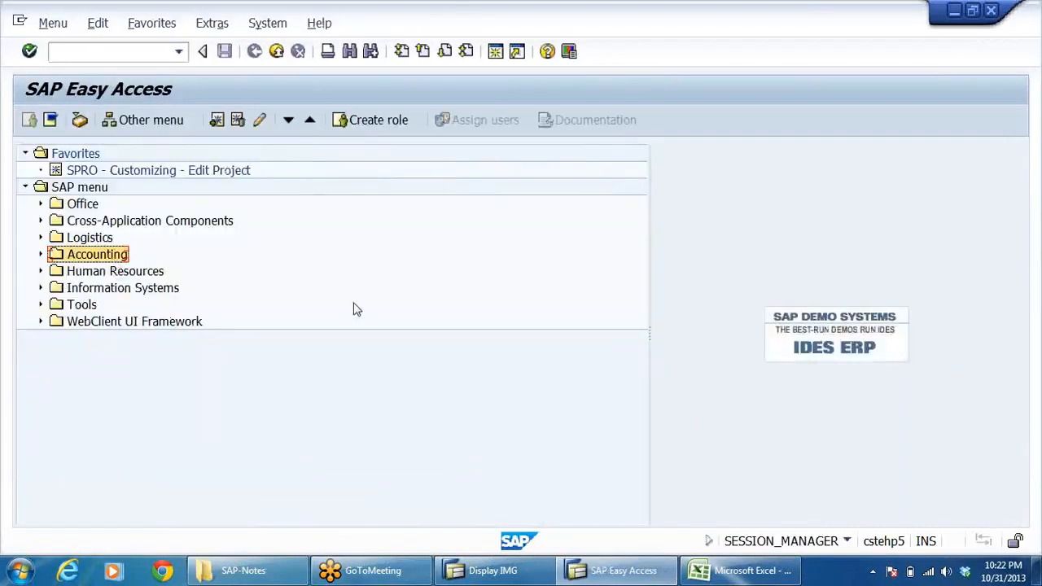
key("Down")
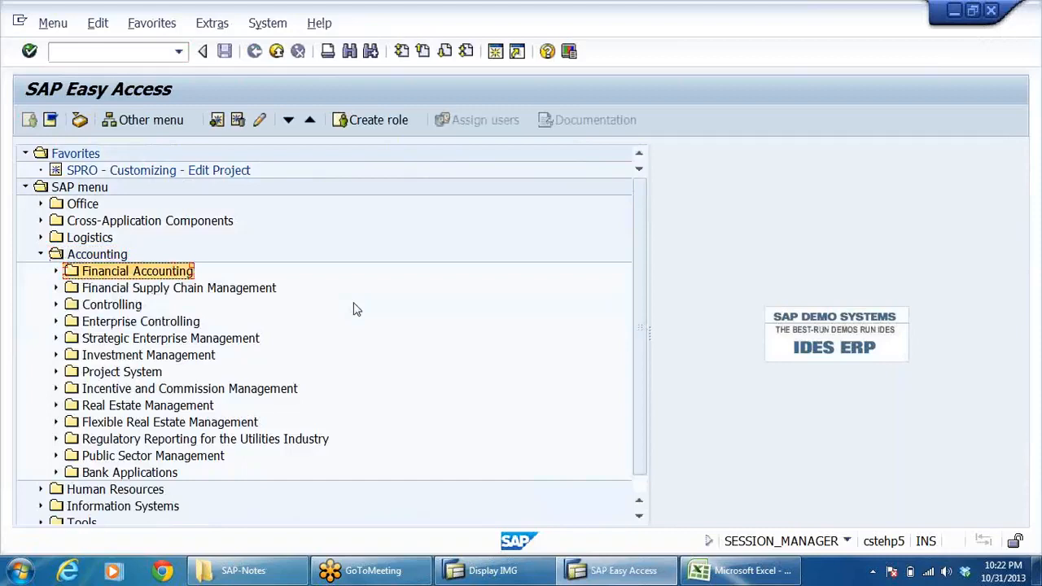
key("Right")
key("Down")
key("Right")
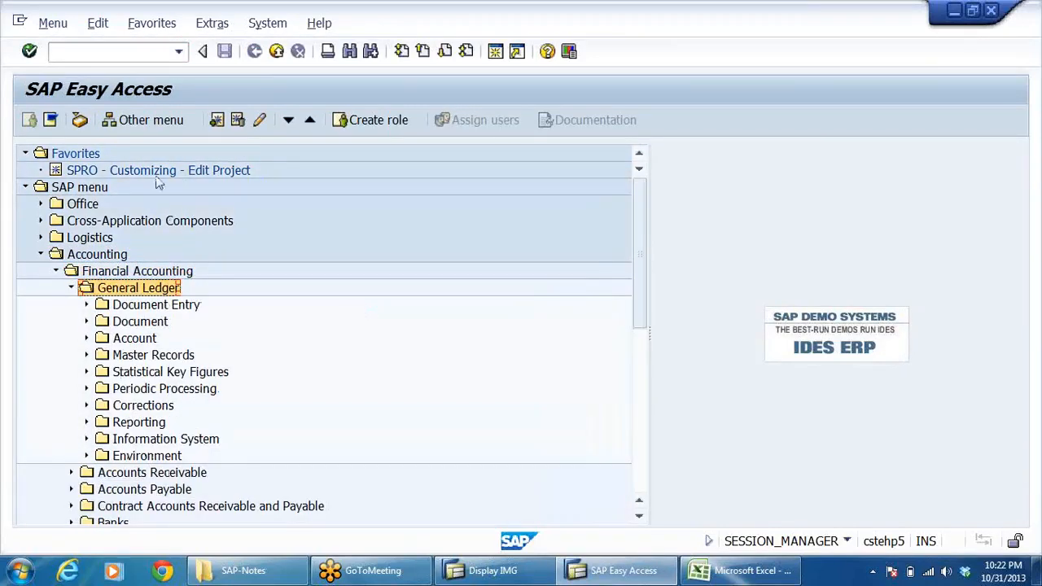
left_click(158, 52)
type("FS")
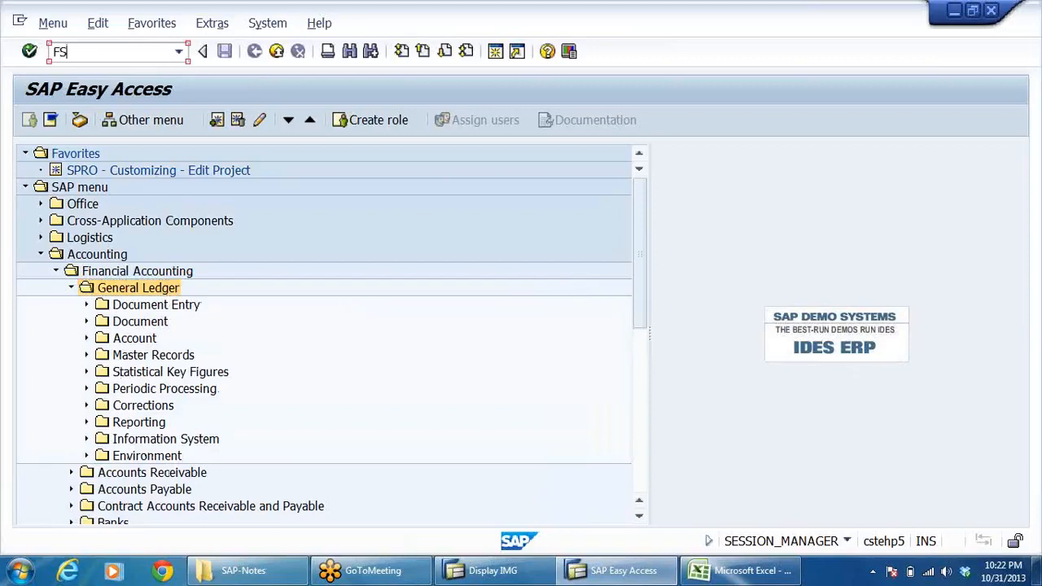
type("00")
key("Return")
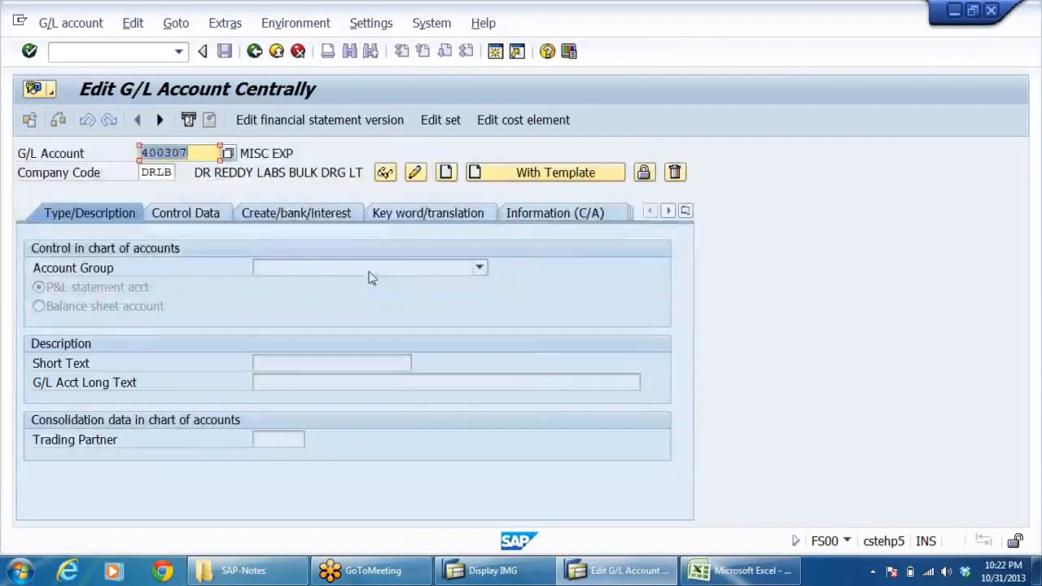
- List the G/L accounts of company code DRLB, look through them and close the list without choosing one
left_click(166, 173)
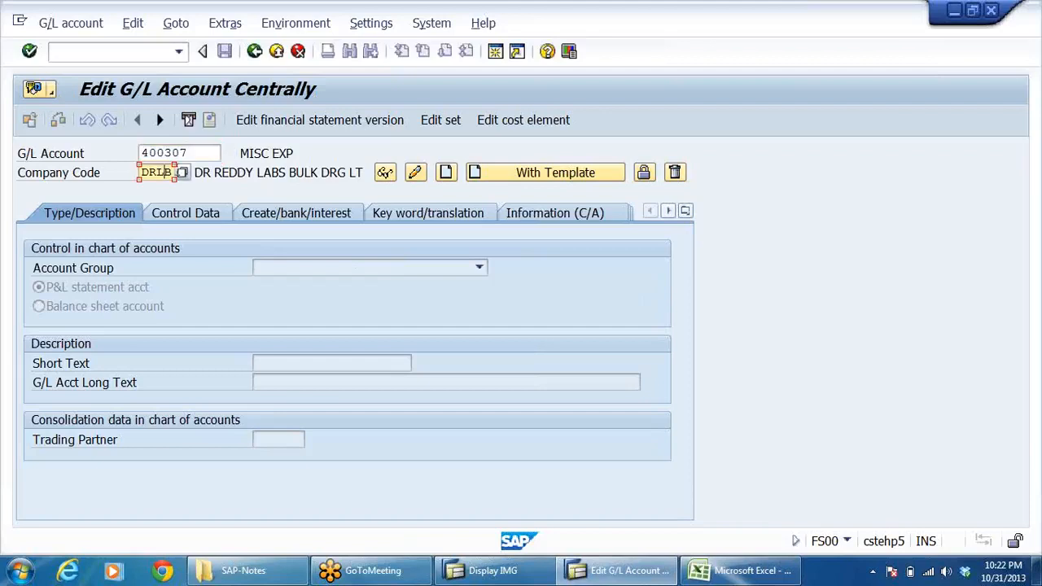
left_click(197, 154)
left_click(228, 154)
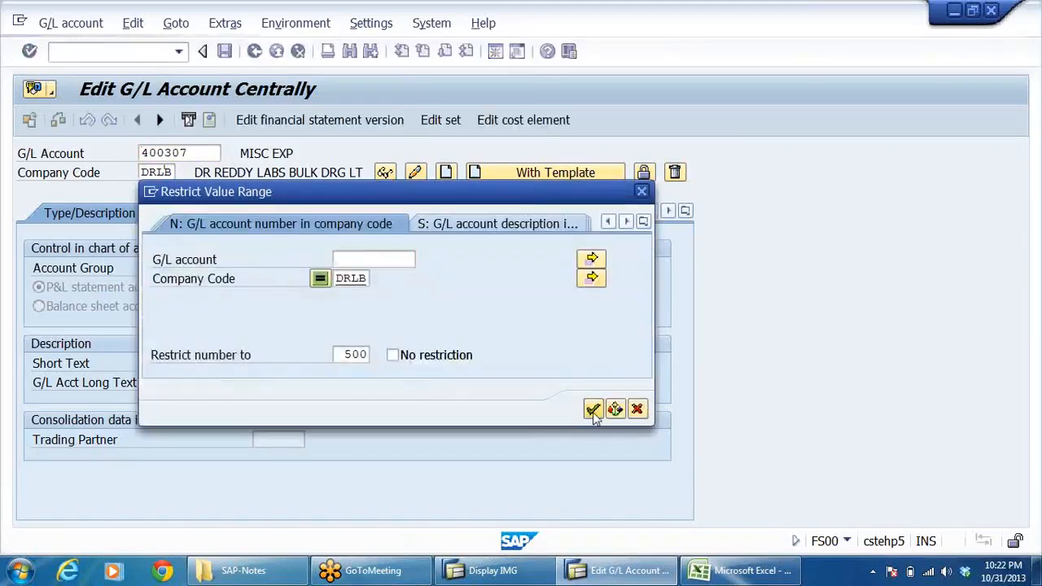
left_click(592, 409)
scroll(329, 236, "down", 1)
scroll(328, 237, "down", 4)
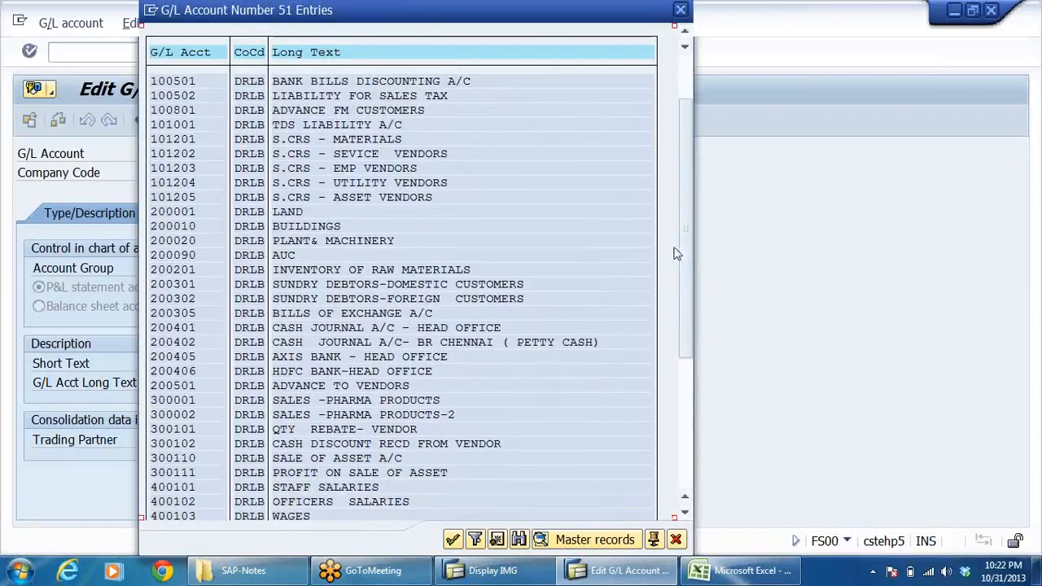
left_click_drag(683, 252, 704, 155)
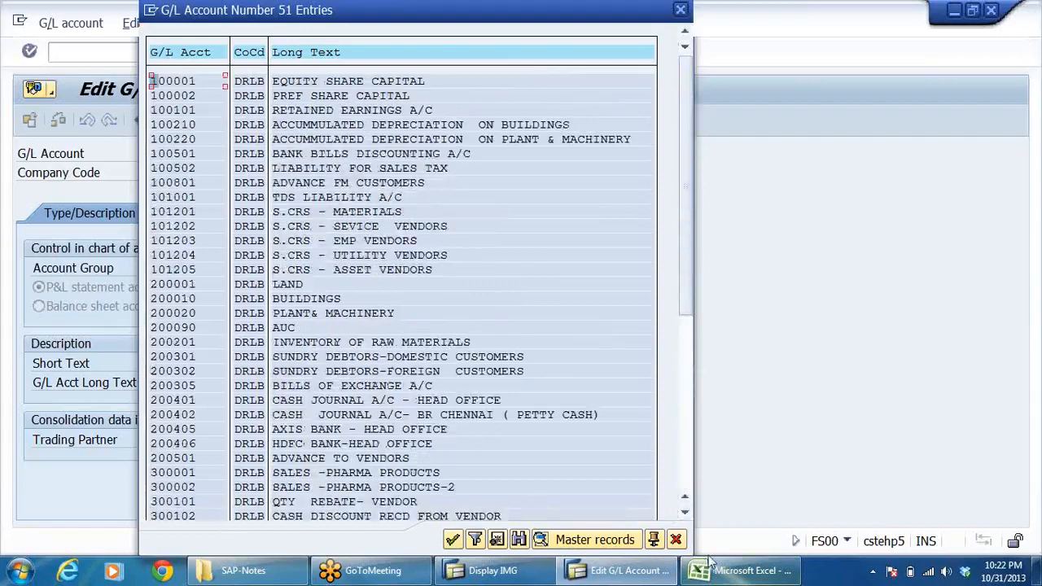
left_click(676, 540)
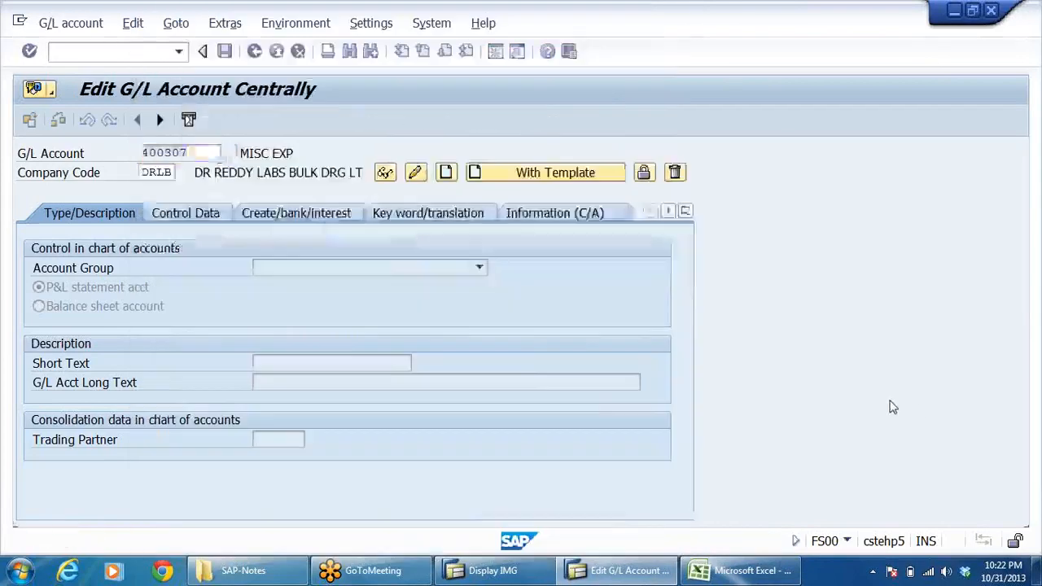
- Clear the G/L account number and change the company code to DRLP
left_click(167, 174)
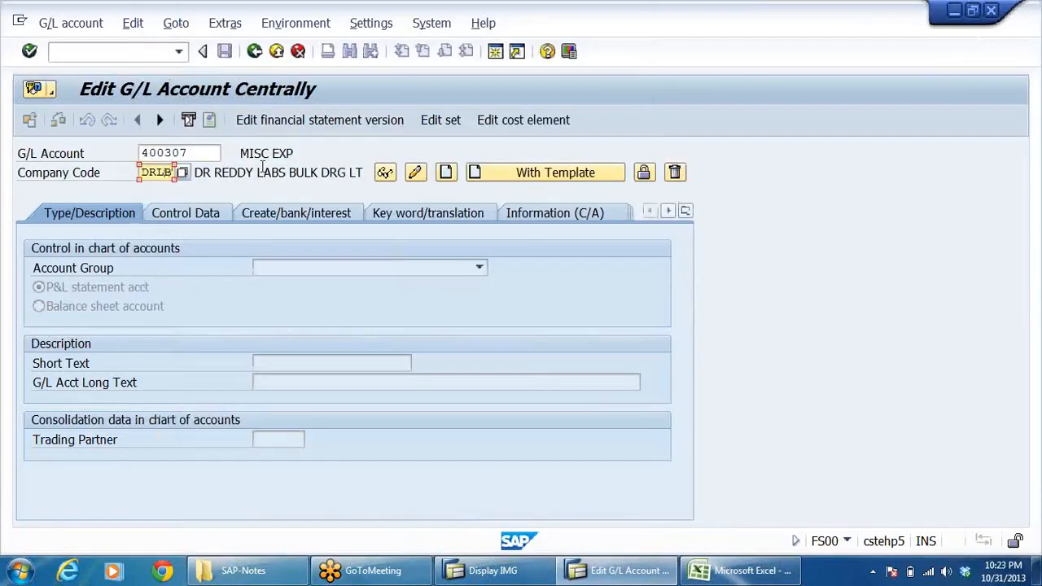
key("BackSpace")
key("BackSpace")
key("BackSpace")
key("BackSpace")
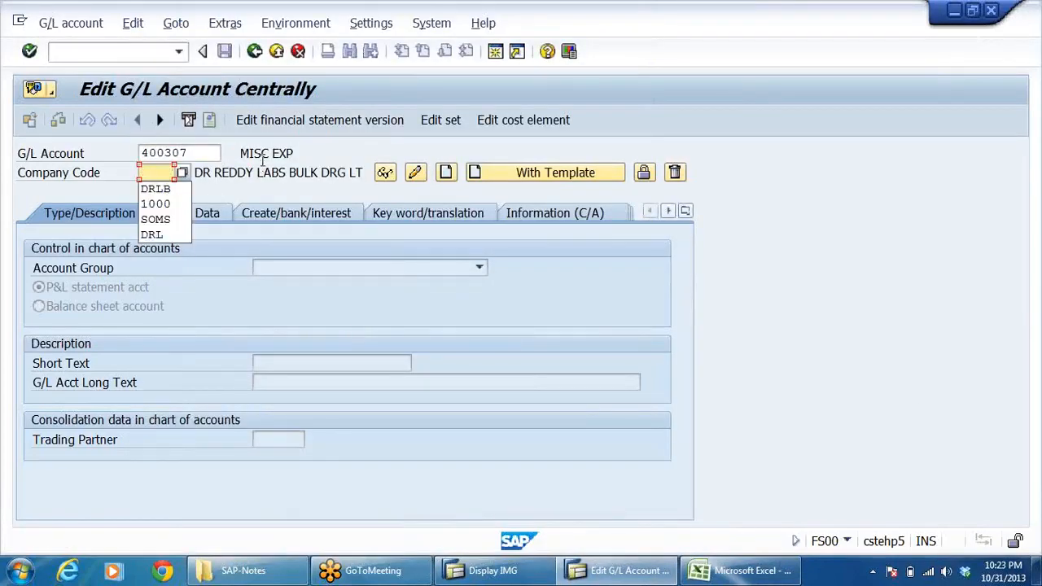
left_click(199, 152)
key("BackSpace")
key("BackSpace")
key("BackSpace")
key("BackSpace")
key("BackSpace")
key("BackSpace")
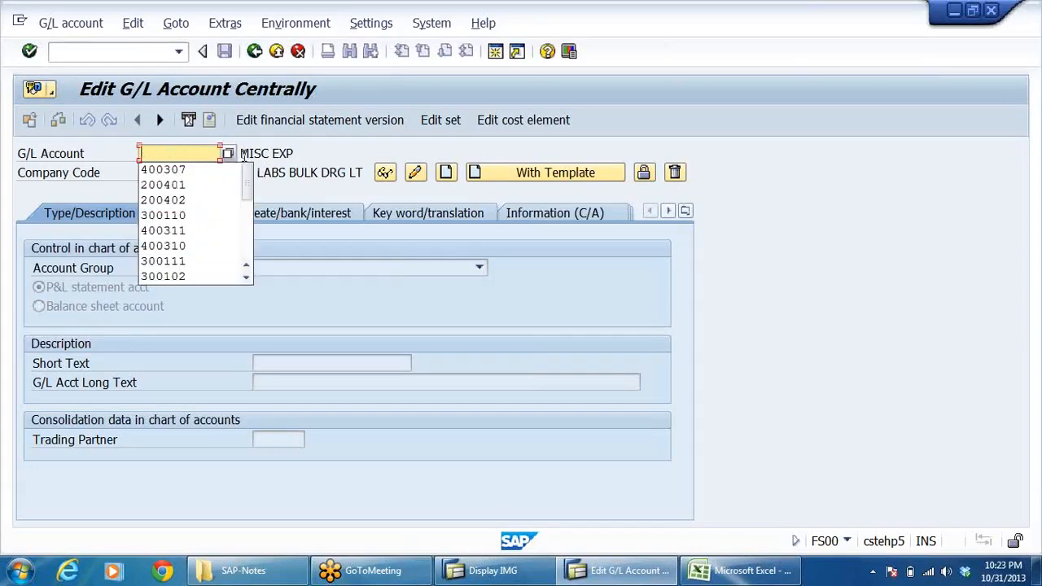
left_click(320, 148)
left_click(167, 172)
type("D")
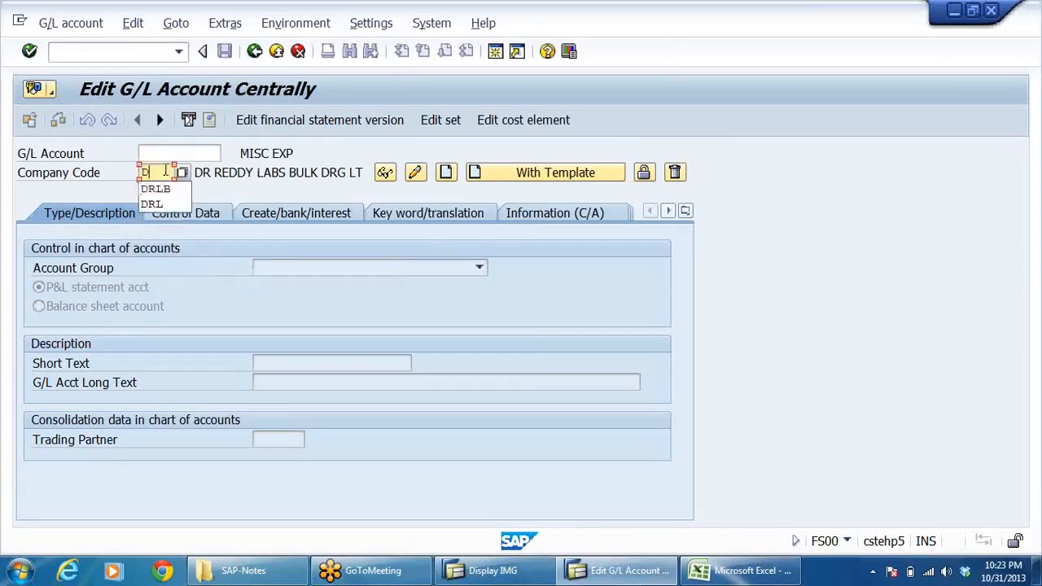
type("RLB")
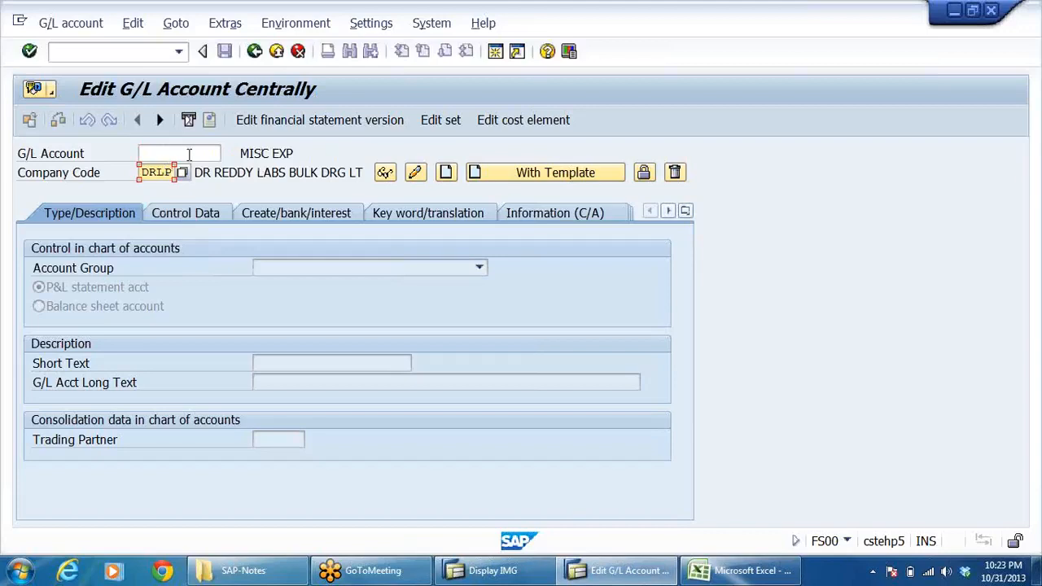
key("Return")
key("Return")
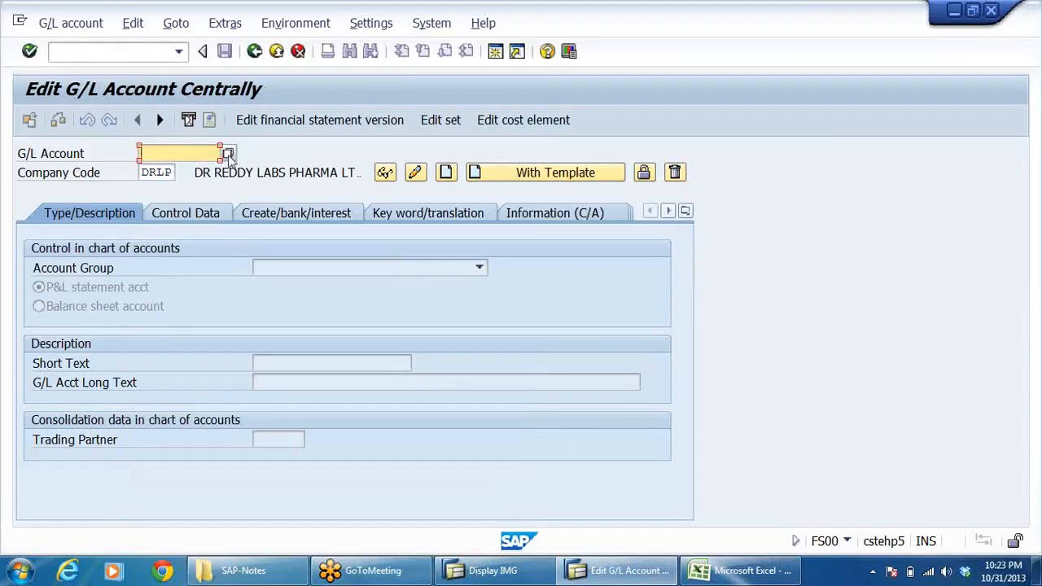
- List the G/L accounts of company code DRLP, look through them and close the list
left_click(228, 153)
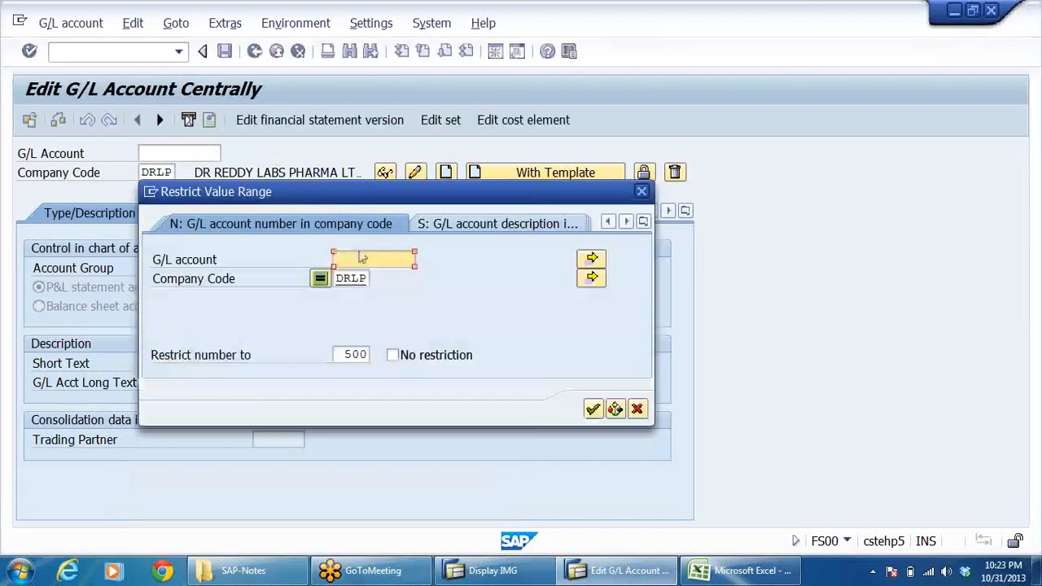
left_click(592, 409)
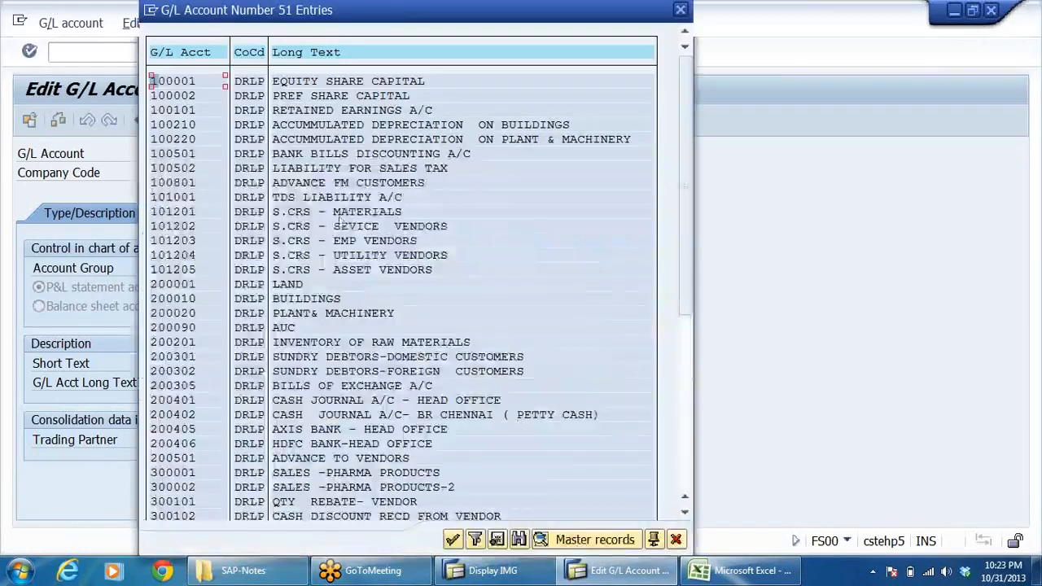
scroll(692, 293, "down", 6)
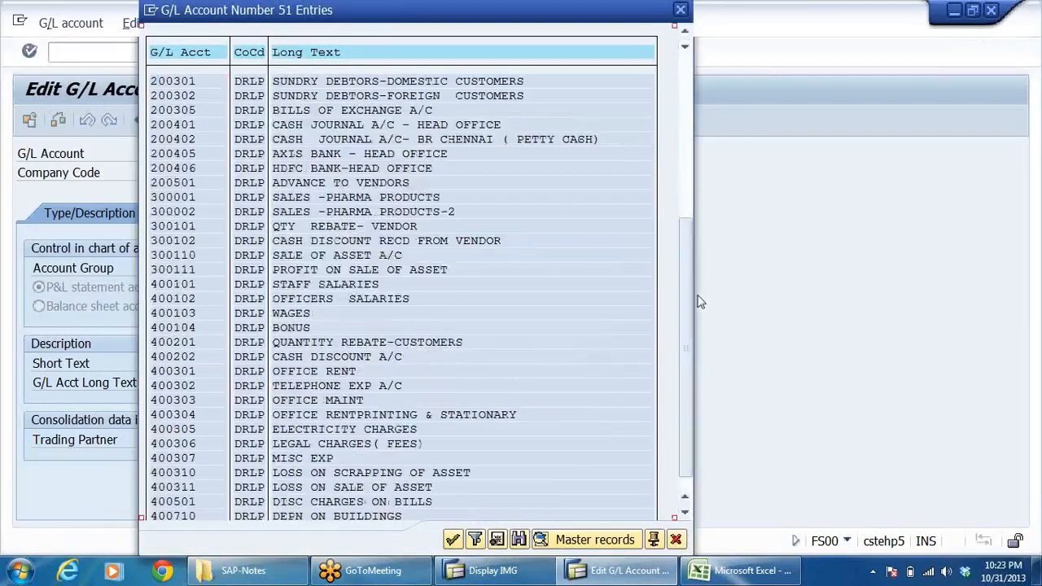
left_click_drag(683, 322, 683, 140)
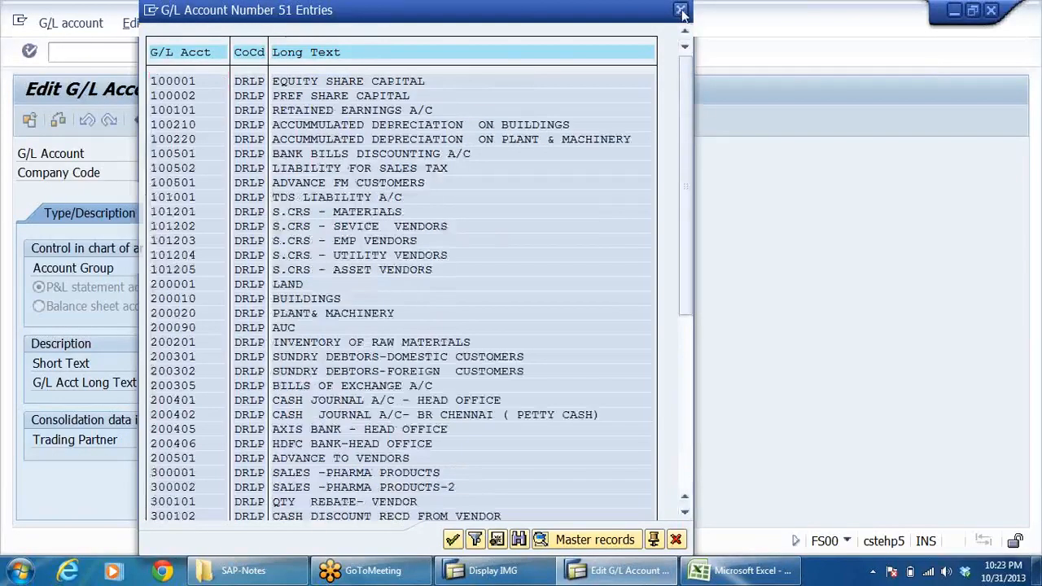
left_click(680, 10)
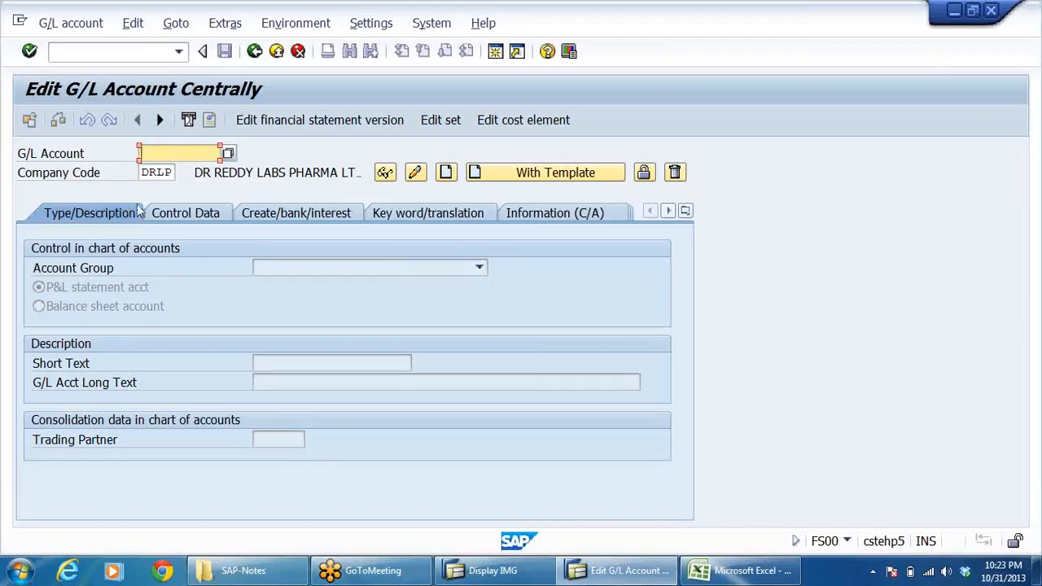
- Return to SAP Easy Access and start F-02 - General Posting from the General Ledger document entry folder
left_click(254, 51)
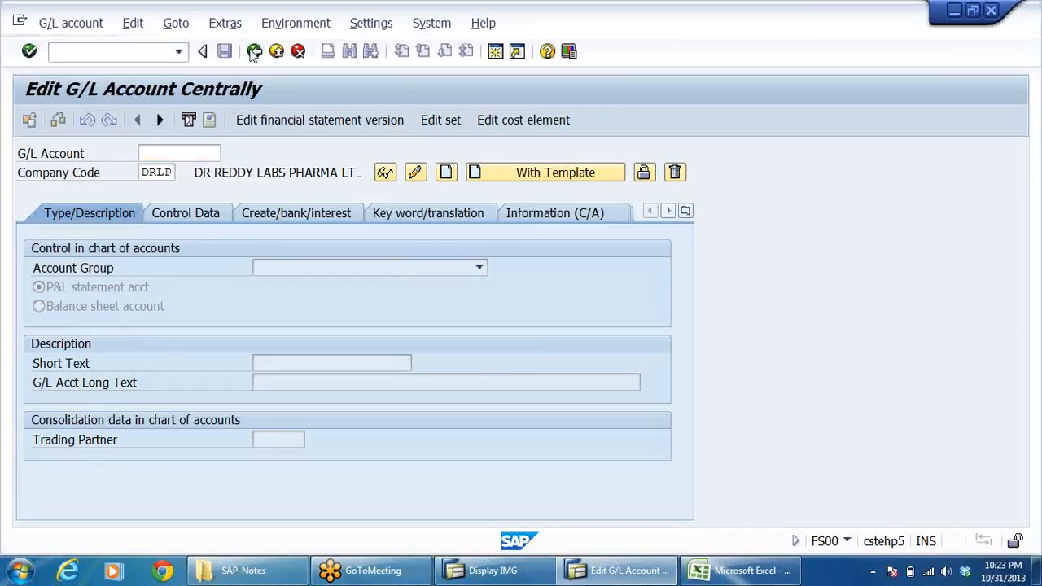
double_click(171, 308)
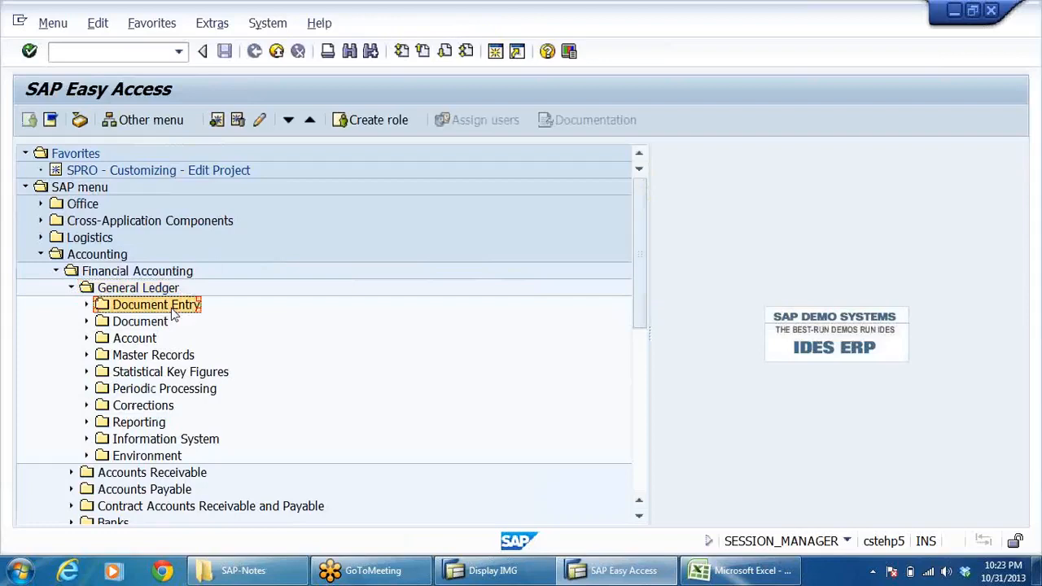
key("Down")
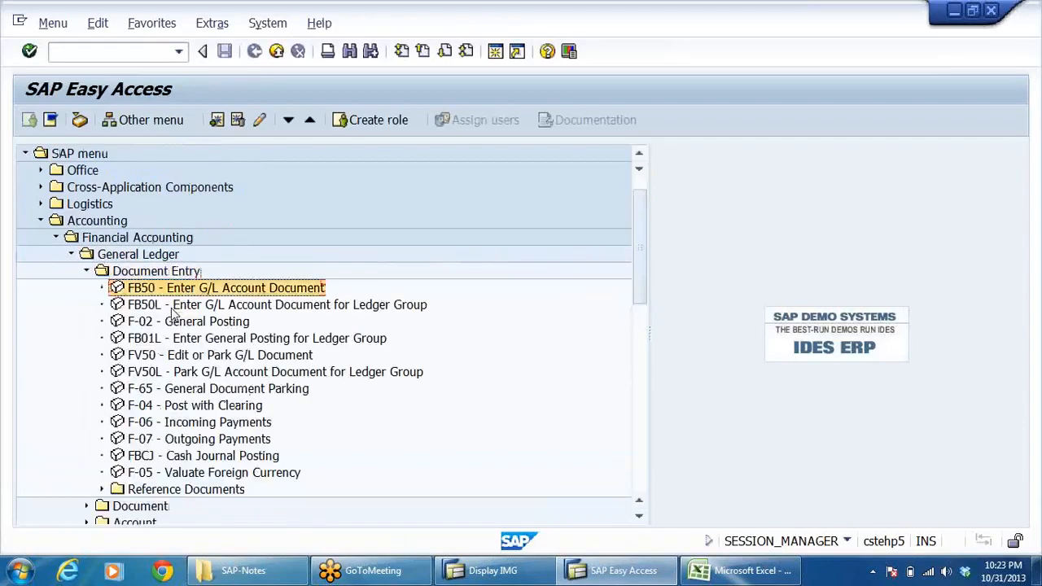
double_click(173, 321)
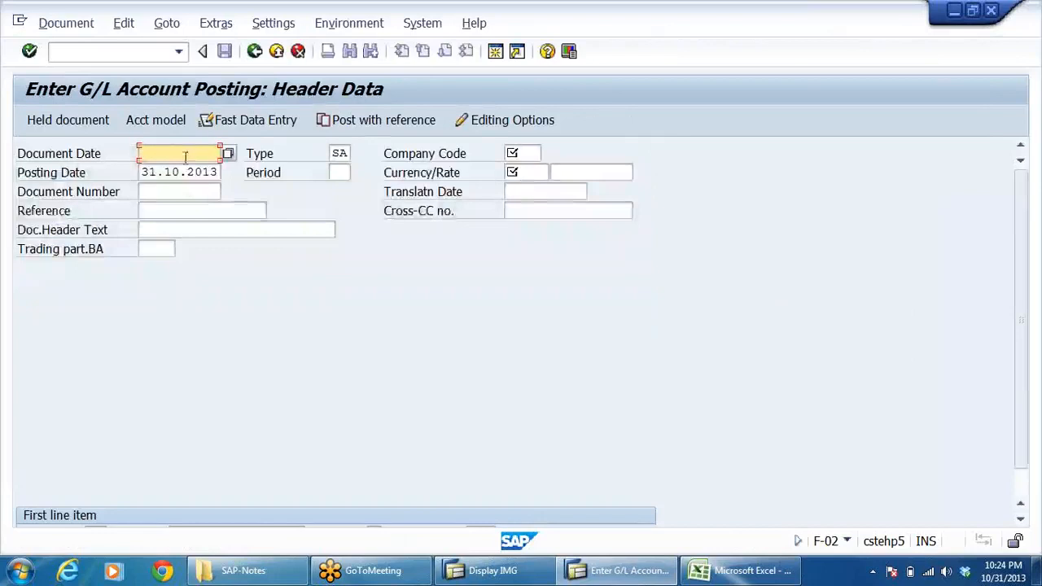
- Copy the posting date 31.10.2013 into the document date of the posting header
left_click(146, 174)
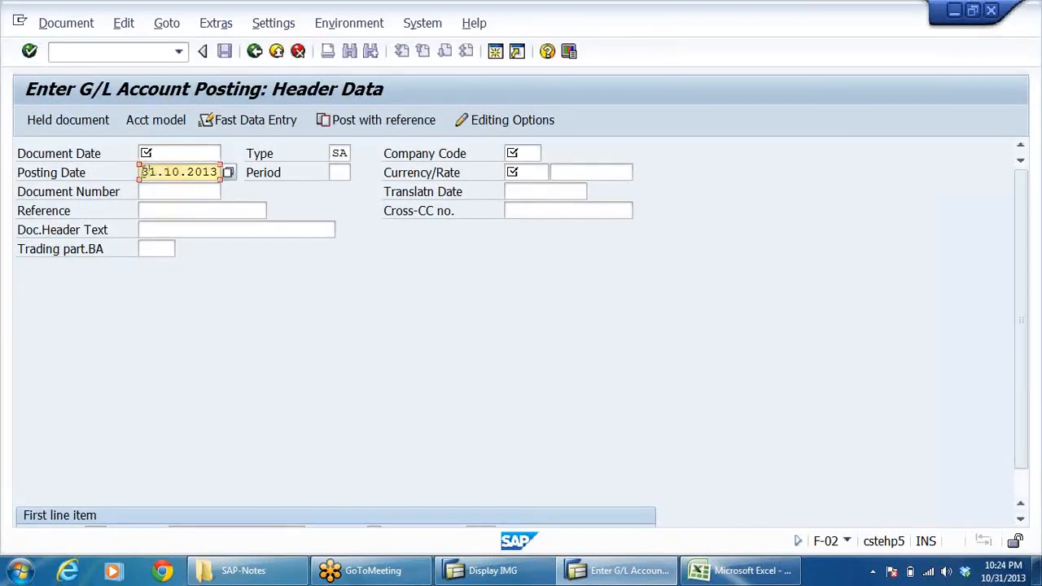
left_click_drag(144, 172, 290, 176)
key("ctrl+c")
left_click(171, 152)
key("ctrl+v")
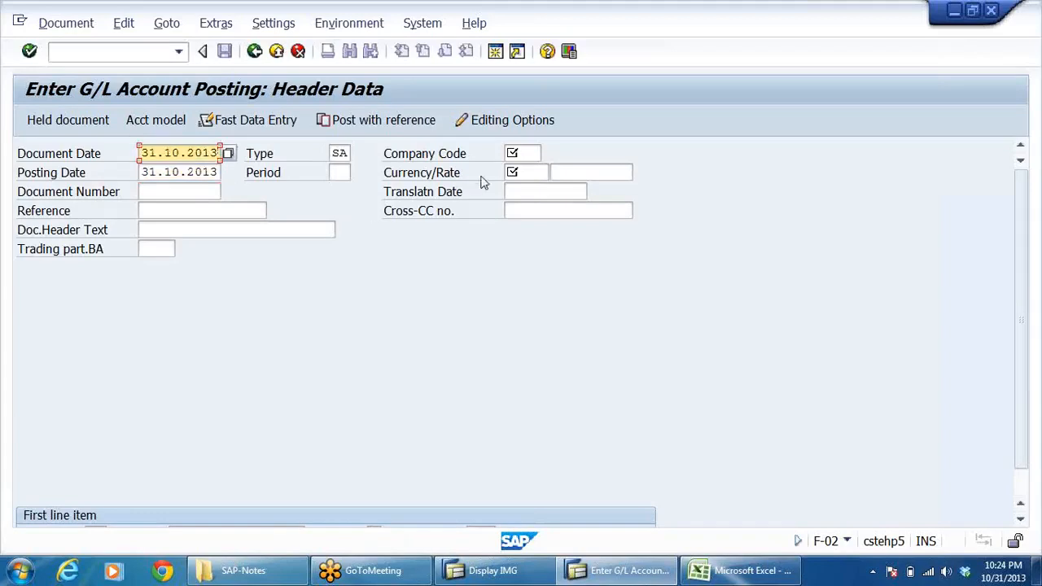
- Set the posting header's company code to DRLP and its currency to INR
left_click(521, 153)
left_click(534, 153)
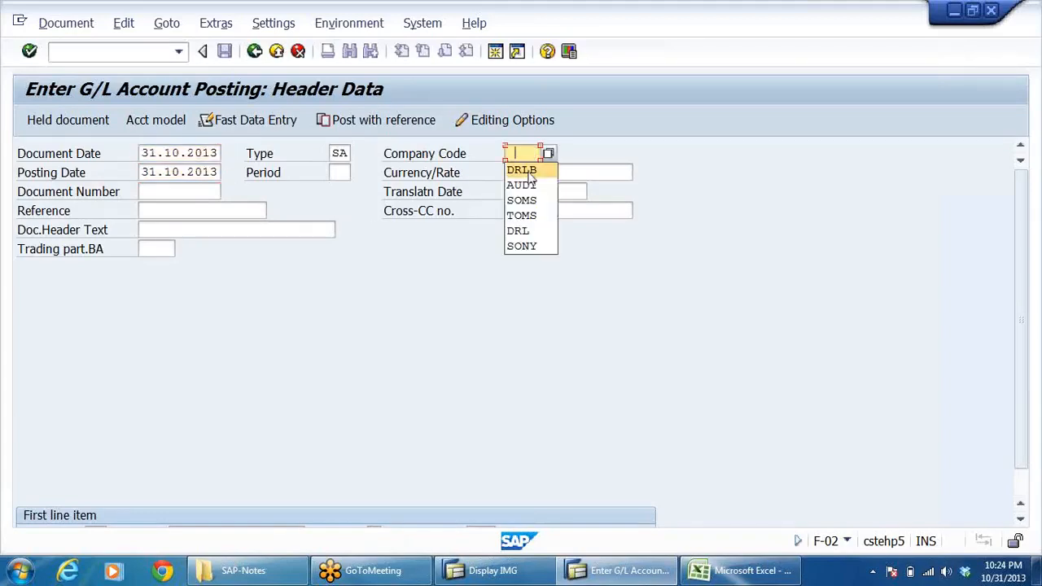
left_click(549, 155)
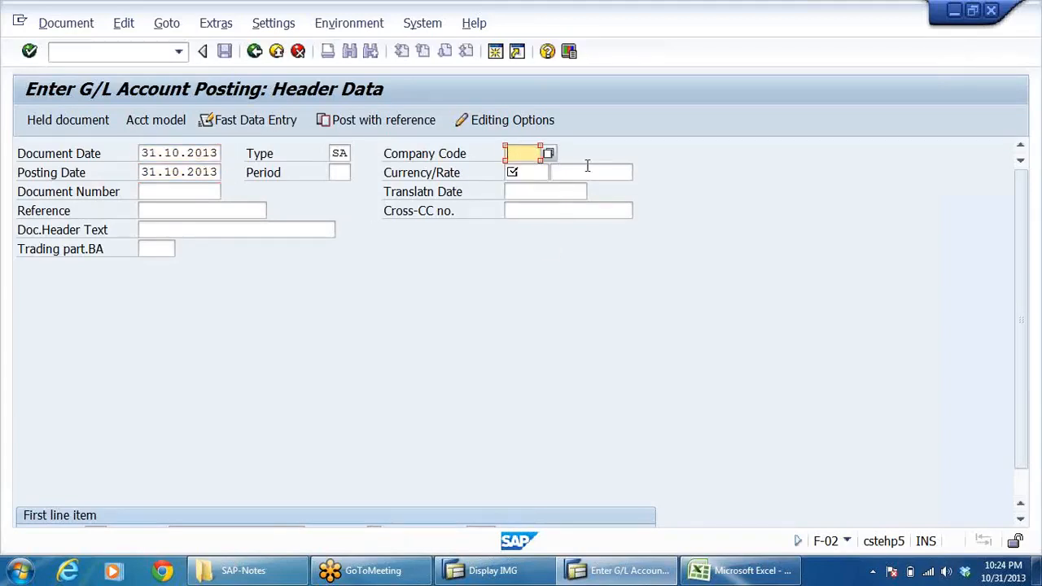
type("DRLP")
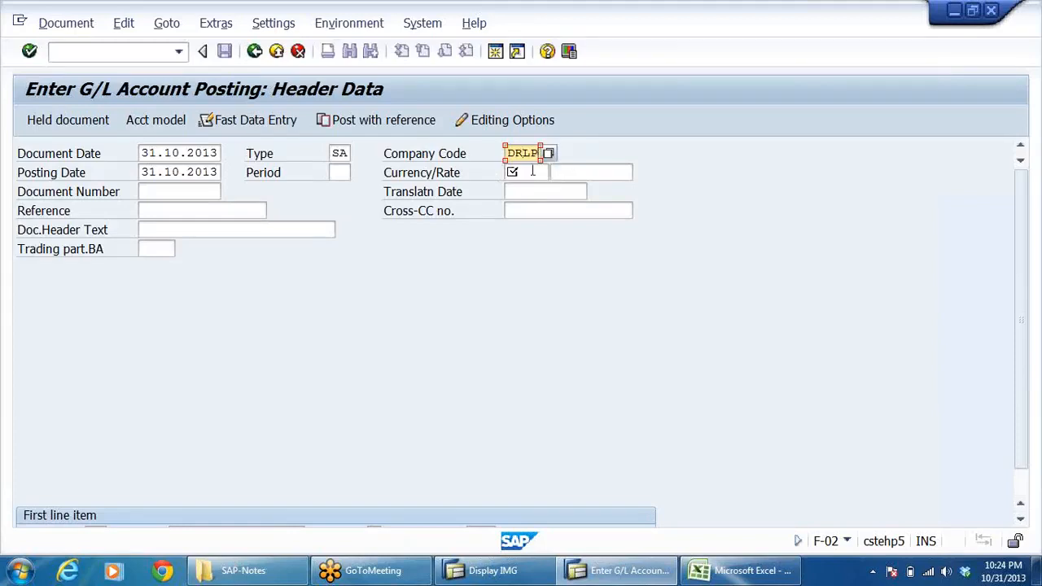
left_click(532, 171)
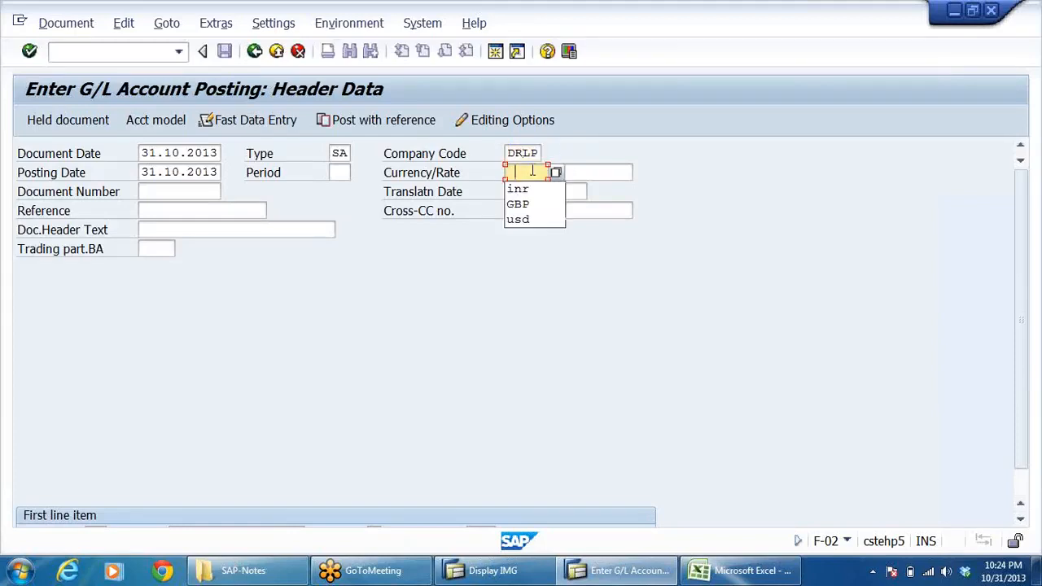
left_click(532, 187)
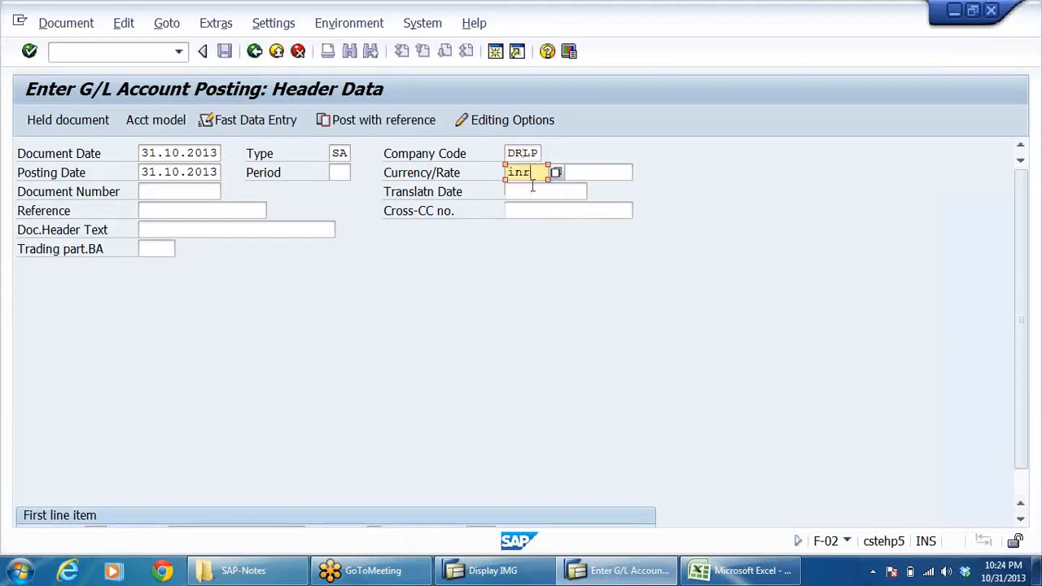
left_click(335, 157)
- Try to enter account 400301 as the first line item of the posting, then exit F-02 and discard the data
scroll(384, 325, "down", 2)
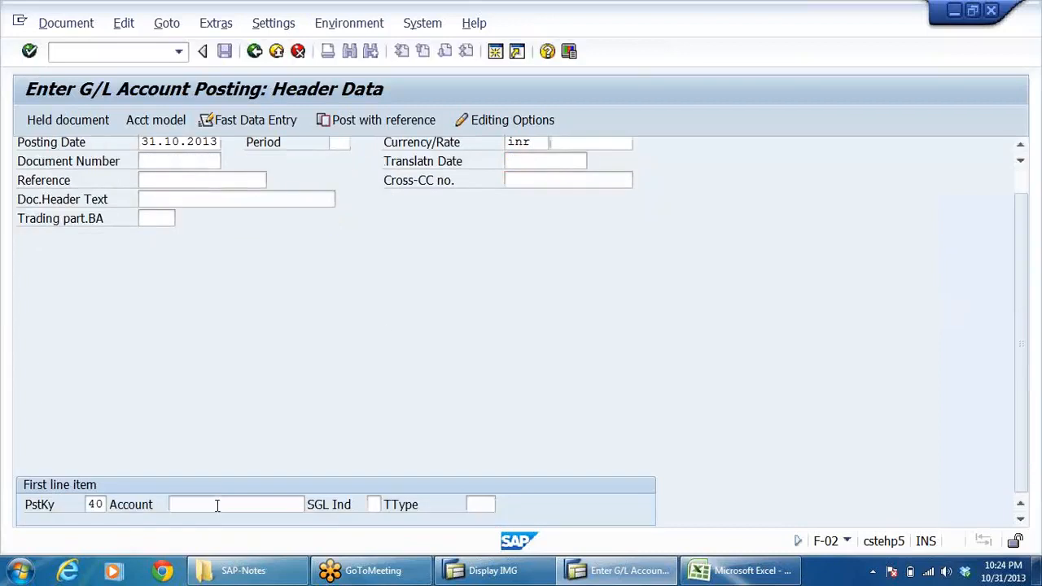
left_click(218, 506)
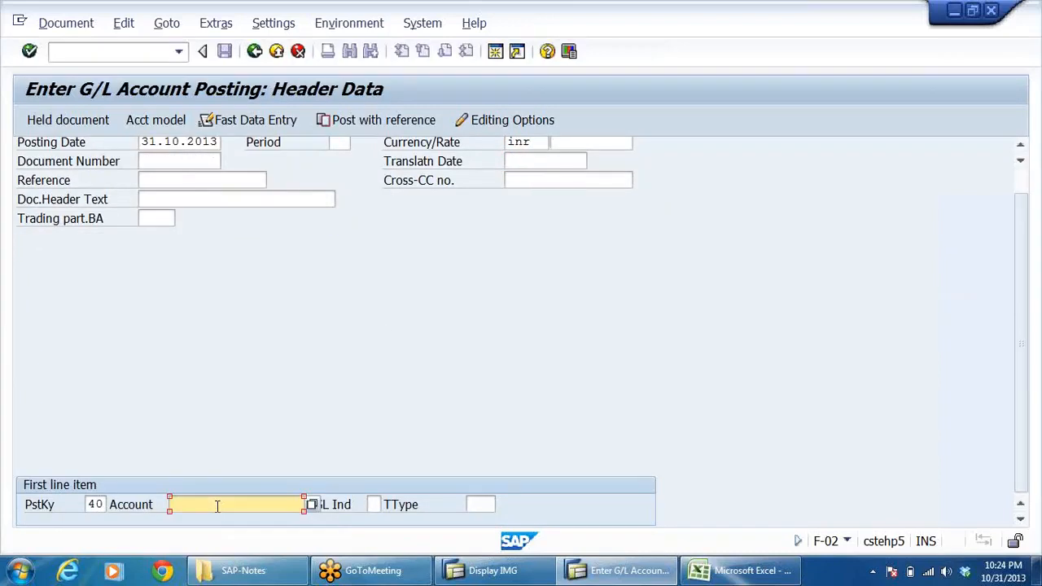
type("4")
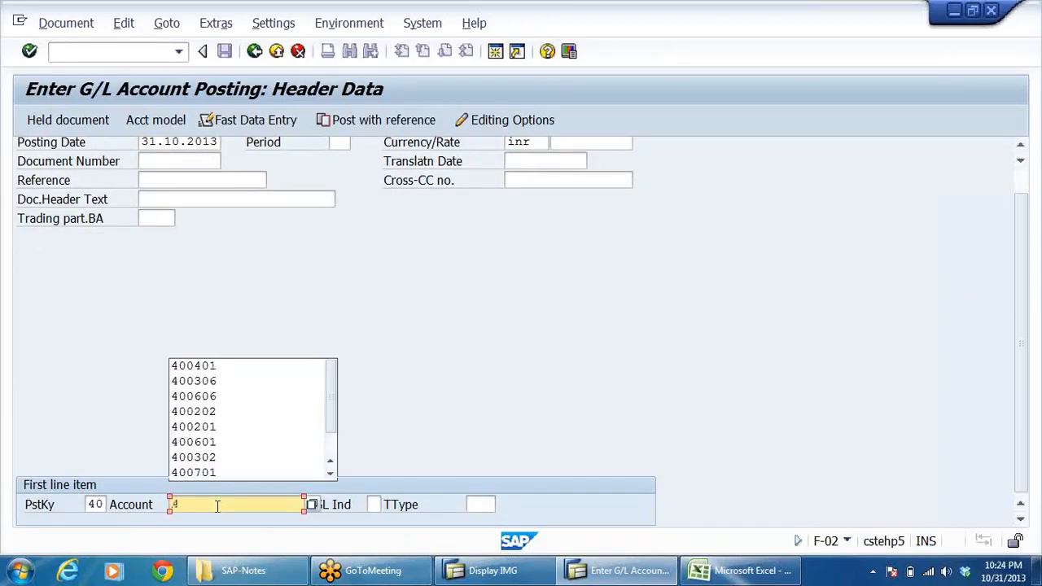
type("00301")
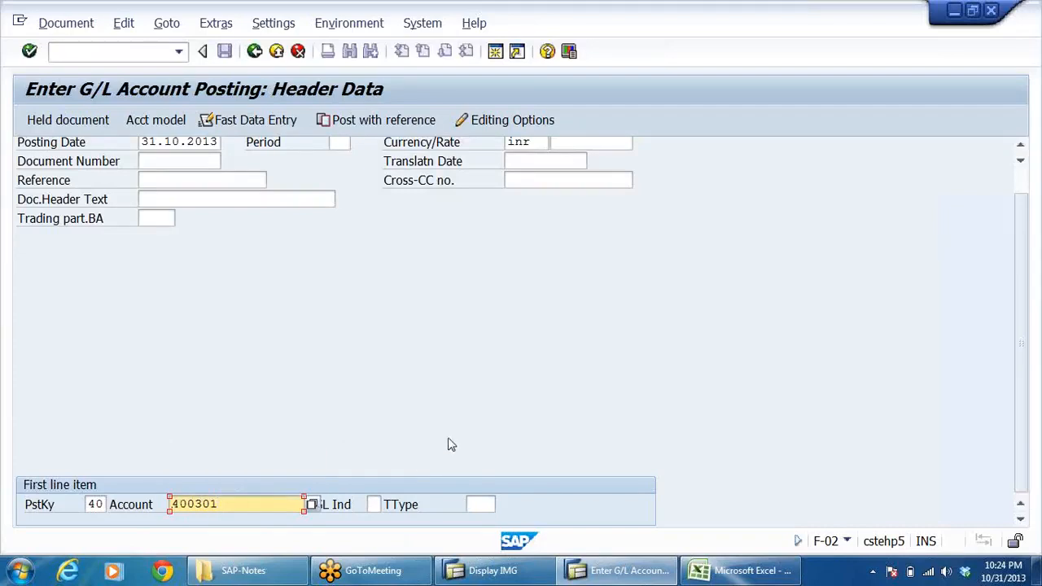
key("Return")
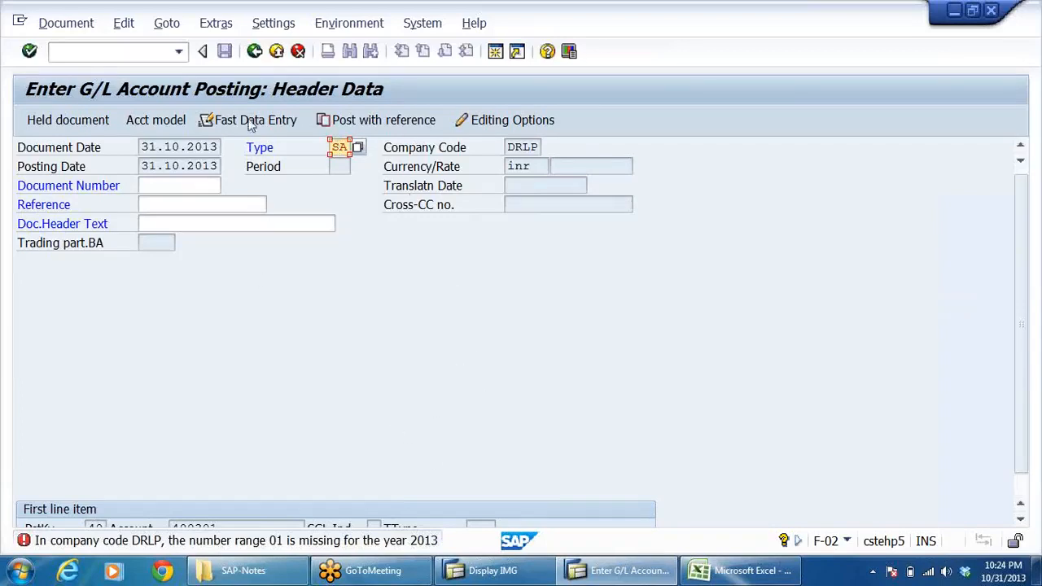
left_click(277, 52)
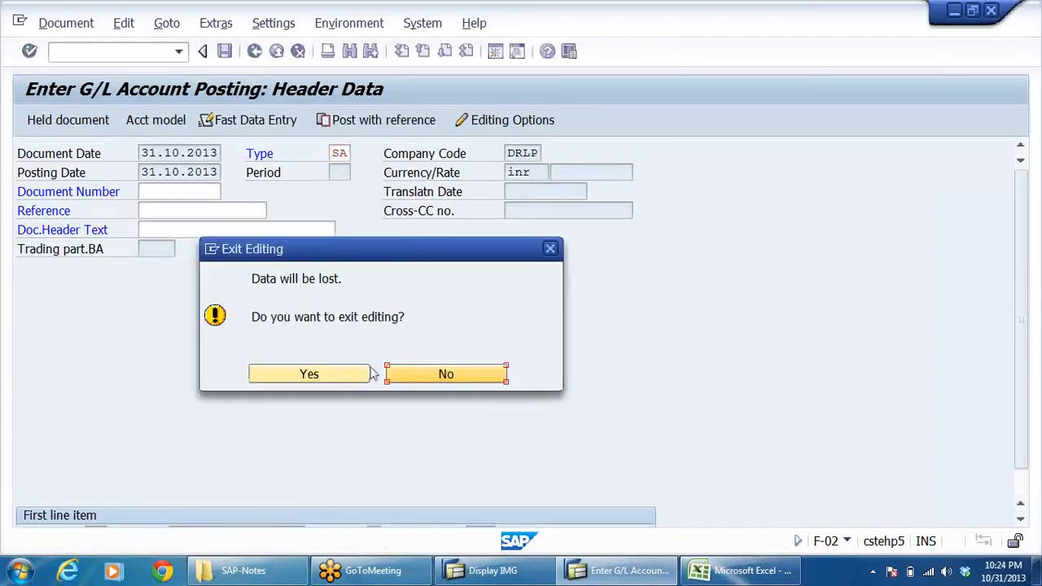
left_click(321, 377)
- Switch to the Display IMG session and collapse the Enterprise Structure branch with its Definition and Financial Accounting nodes
left_click(471, 576)
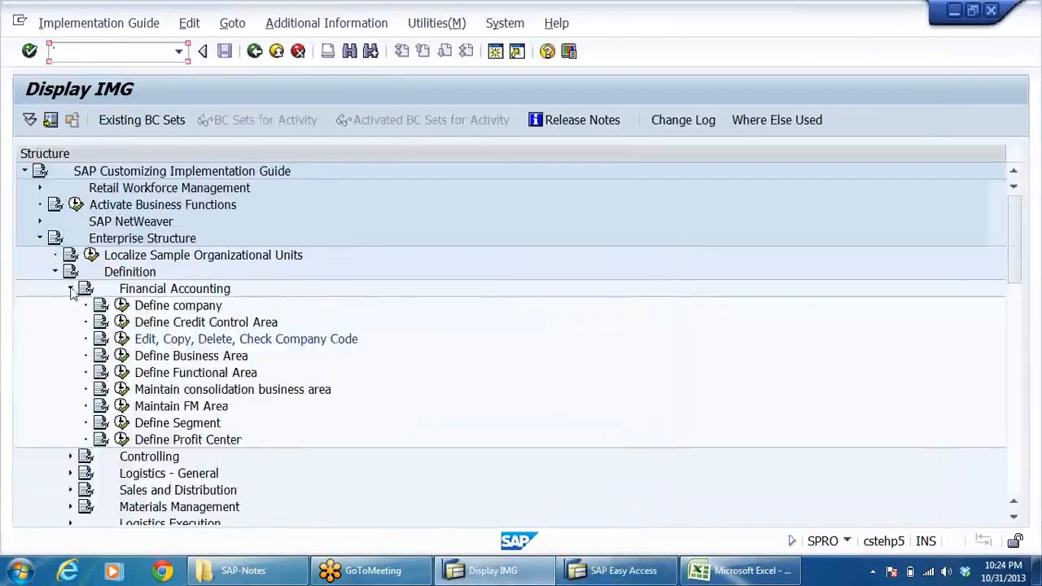
left_click(70, 289)
left_click(55, 272)
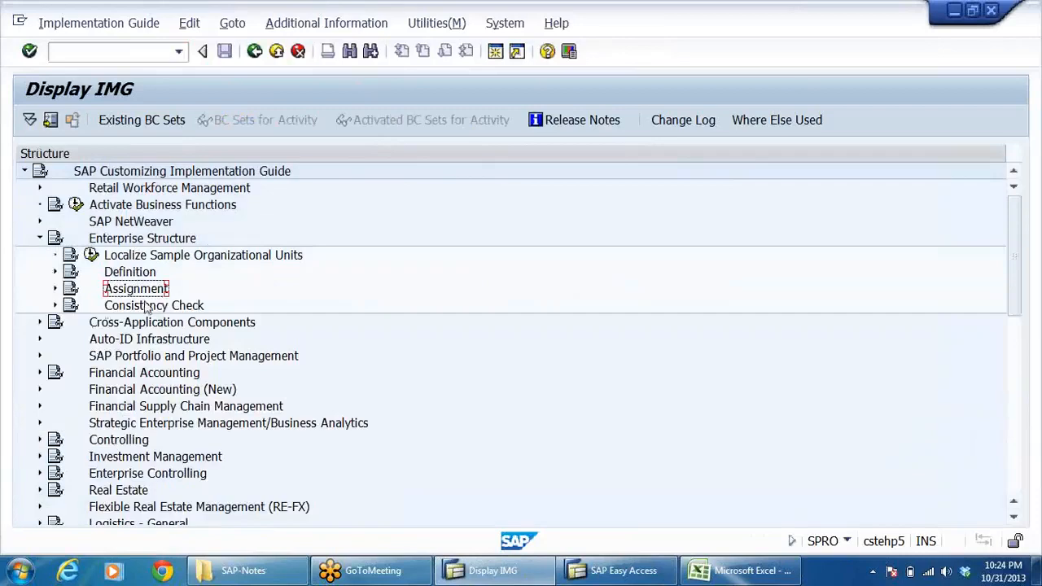
left_click(39, 238)
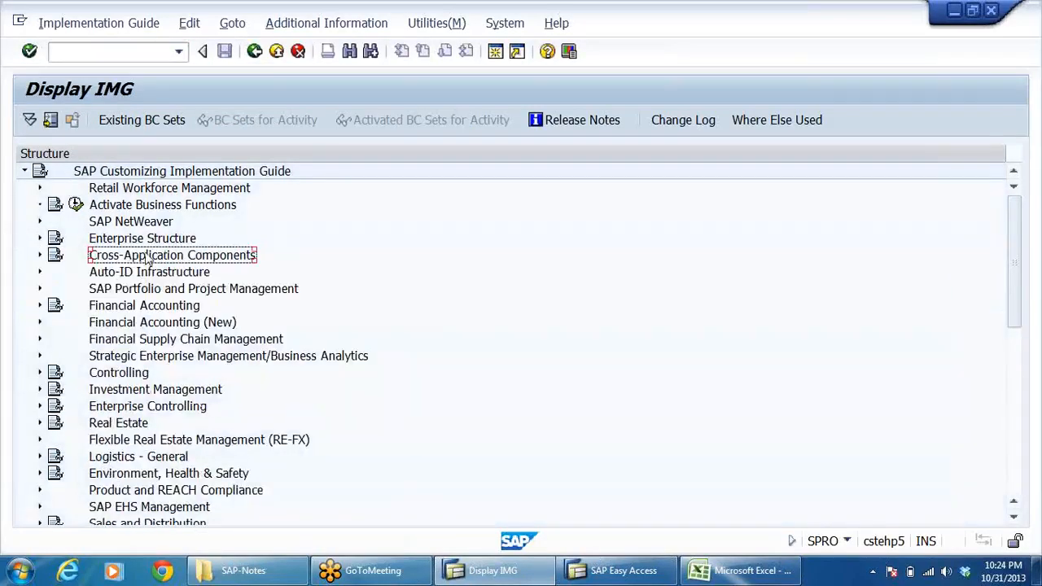
- Expand Financial Accounting (New), Financial Accounting Global Settings (New) and Document in the IMG structure
left_click(169, 323)
double_click(169, 324)
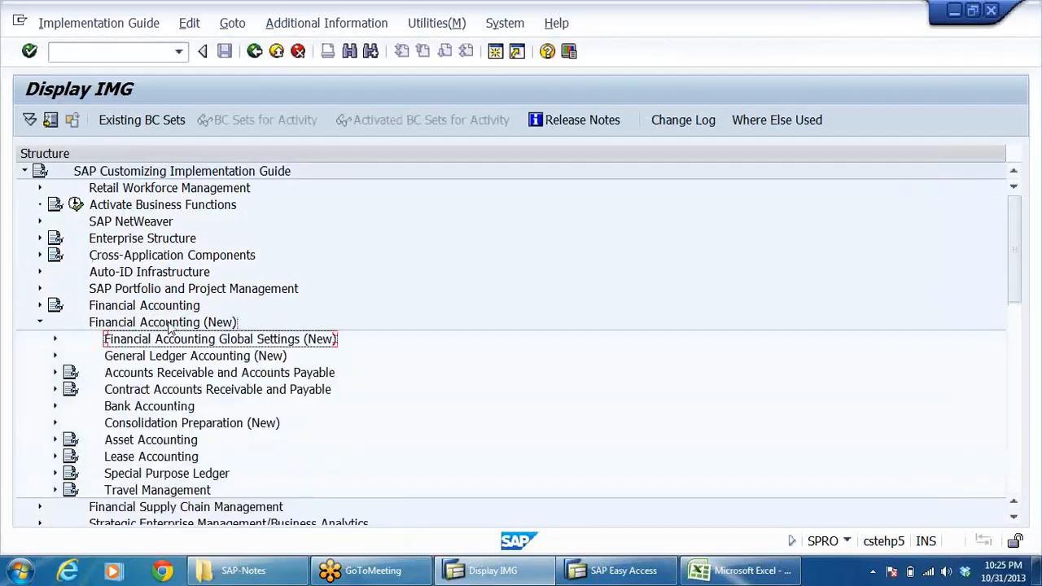
double_click(169, 325)
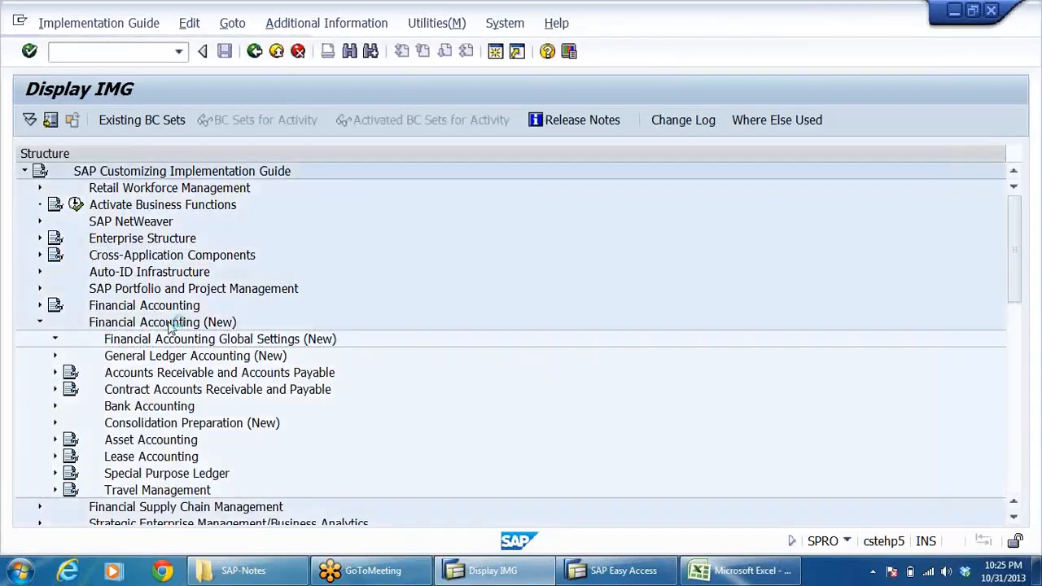
key("Down")
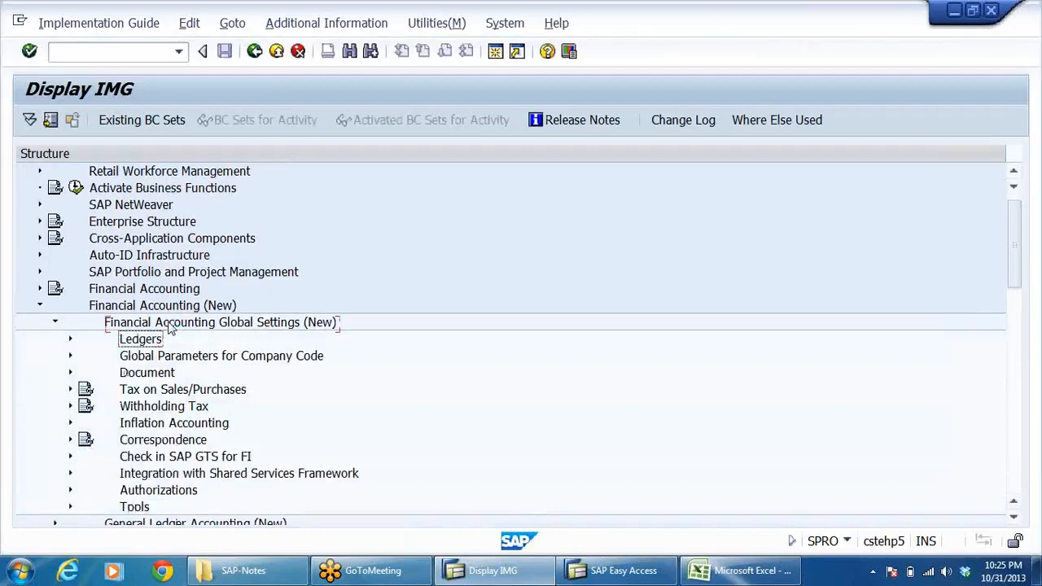
key("Down")
key("Down")
key("Right")
key("Down")
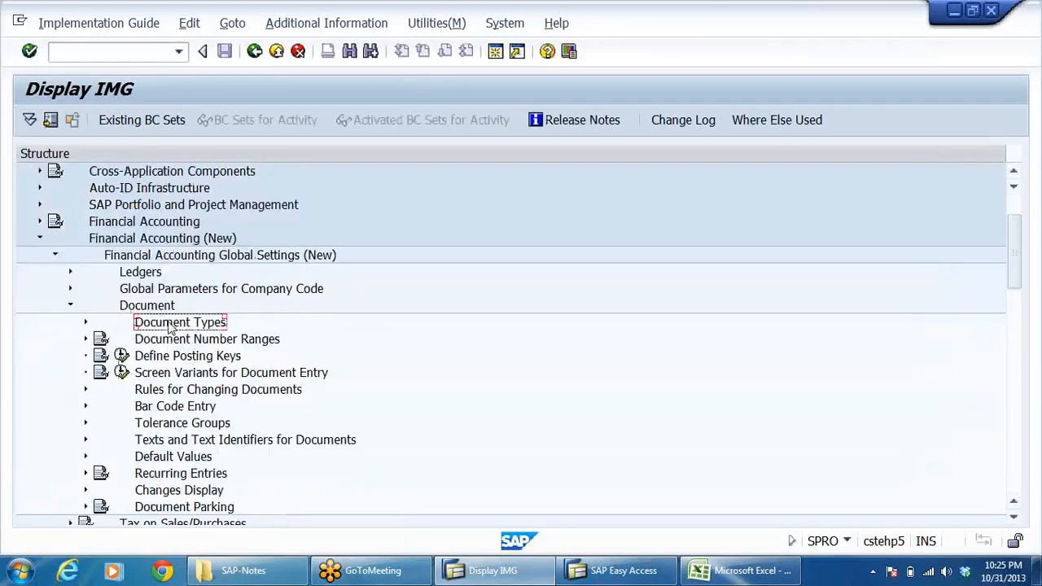
- Expand Document Number Ranges and its Documents in Entry View node to reach the number range activities
key("Down")
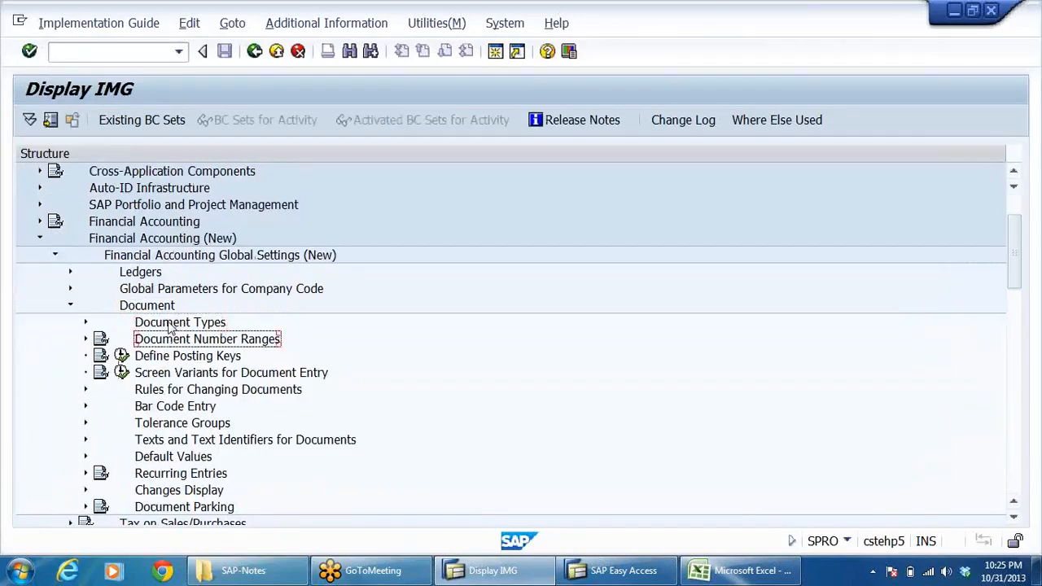
key("Right")
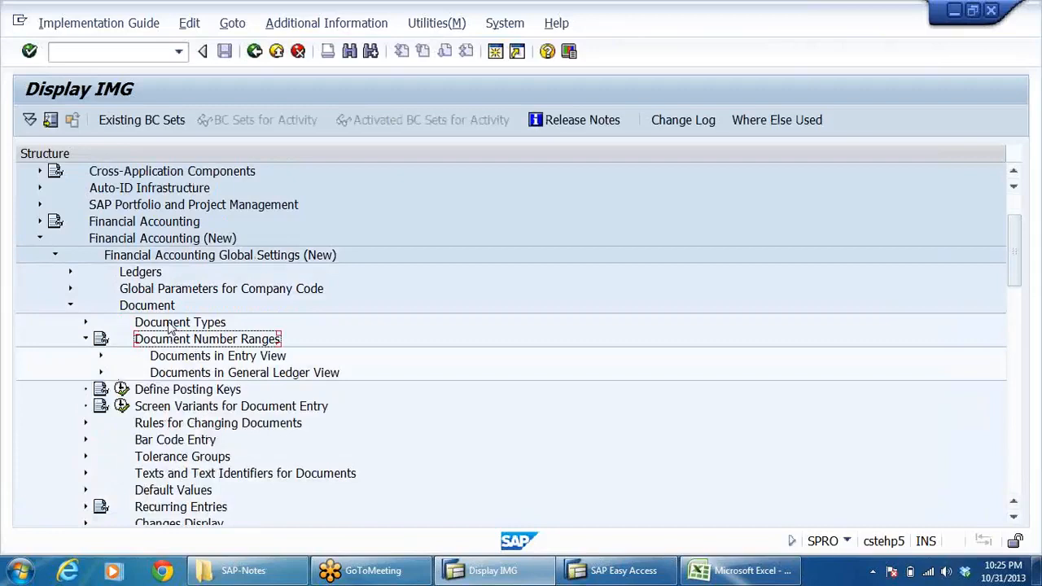
key("Down")
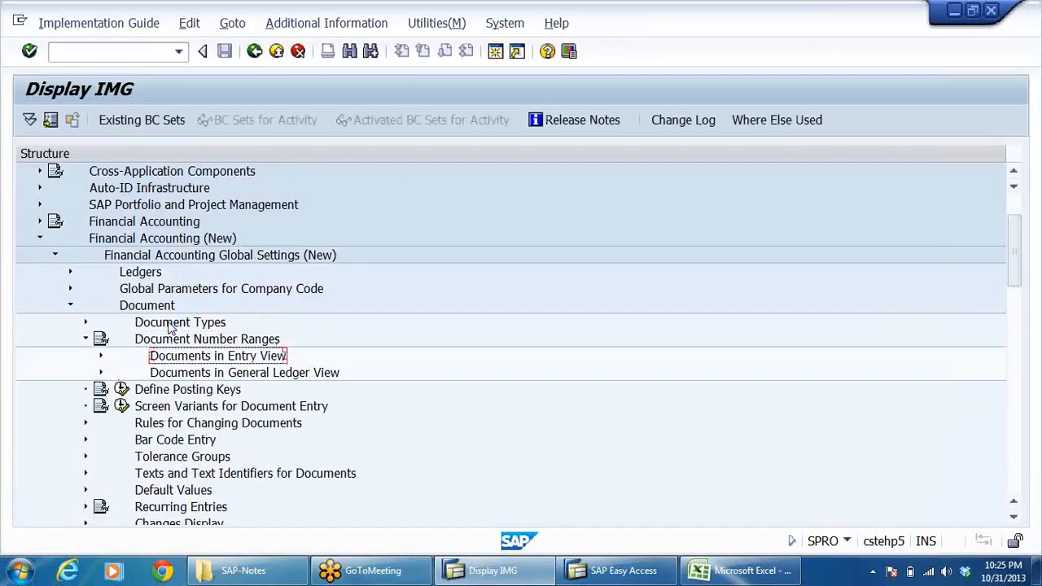
key("Right")
key("Down")
key("Down")
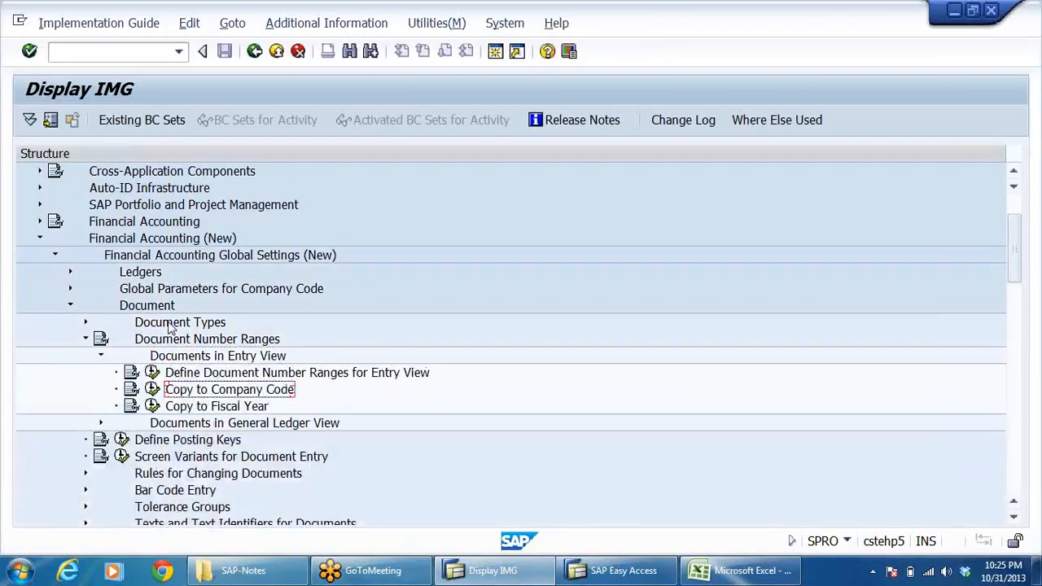
- Check the document number range intervals of company code DRLP in Define Document Number Ranges for Entry View and return to the IMG
left_click(152, 373)
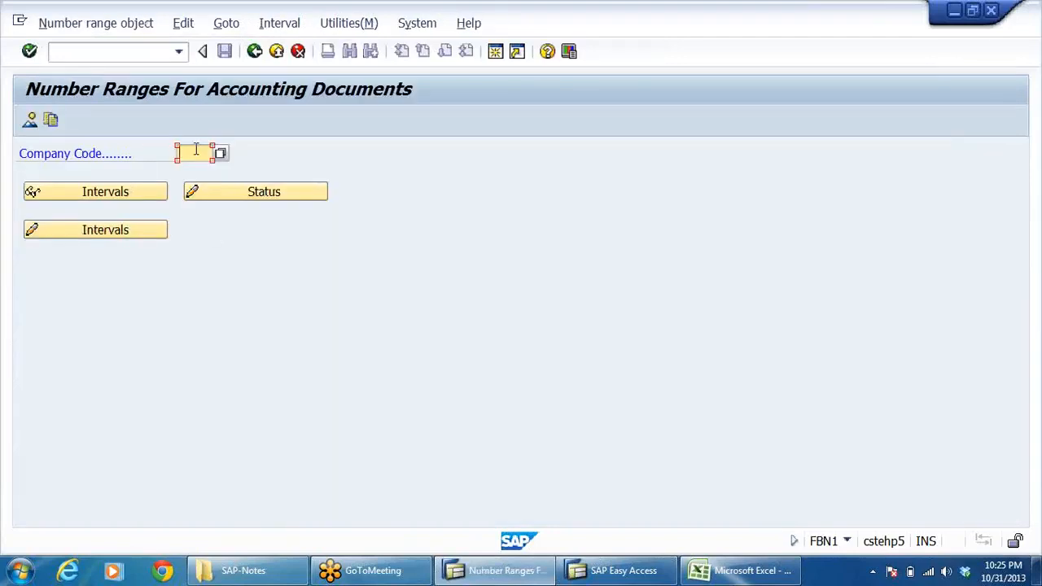
type("DRLP")
left_click(105, 232)
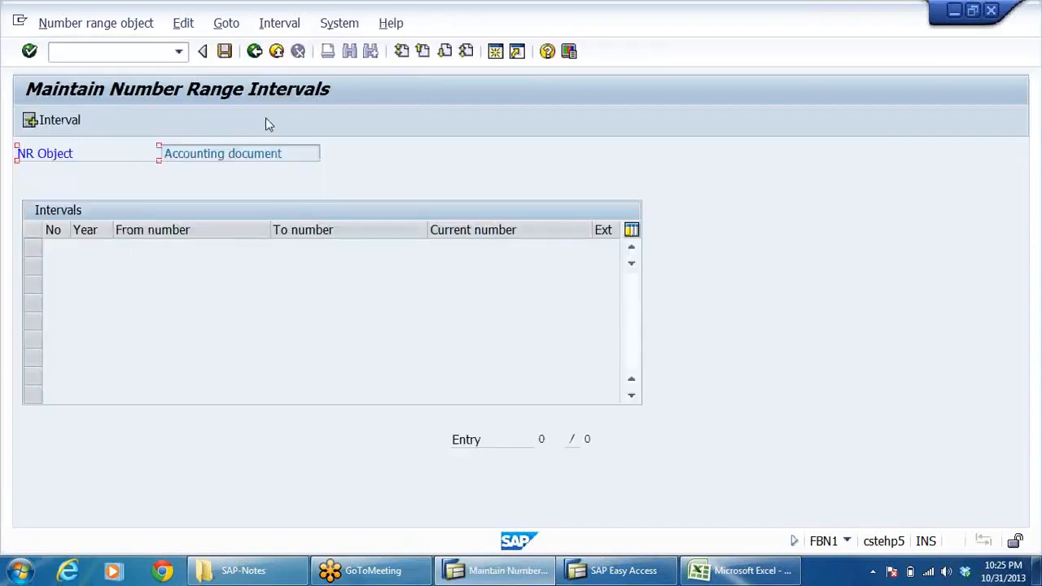
left_click(256, 53)
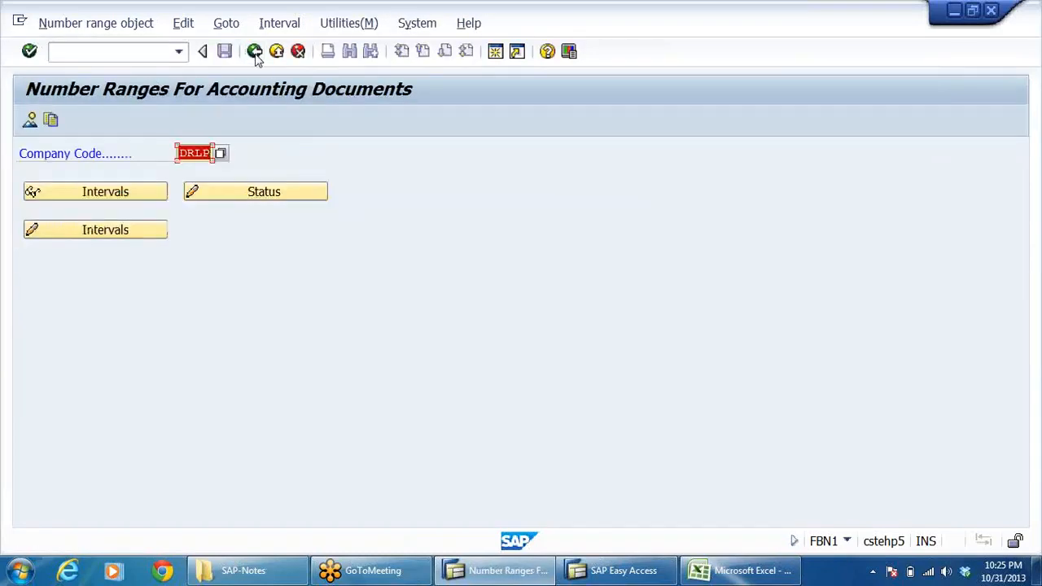
left_click(255, 54)
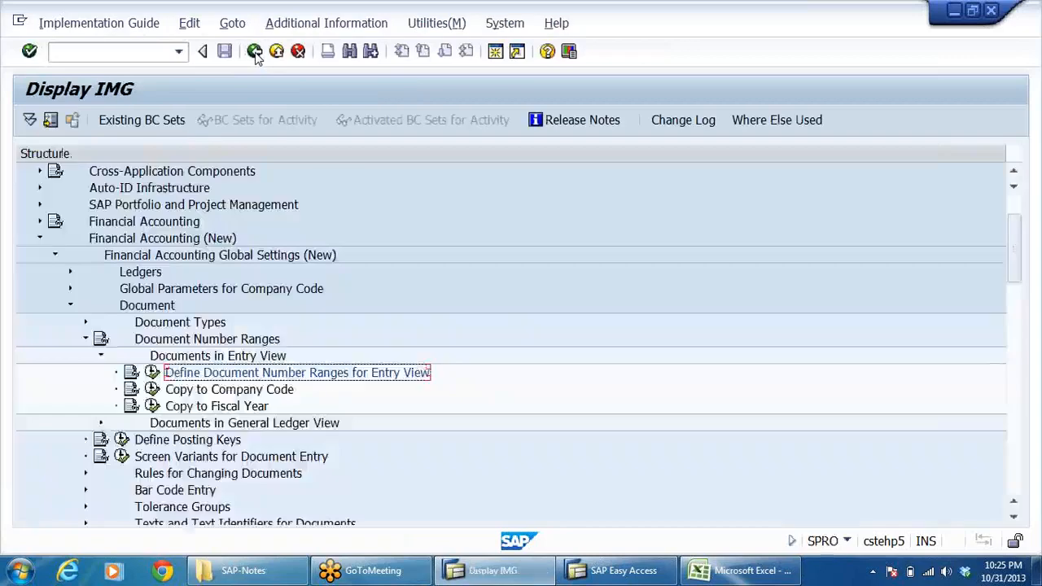
- Execute the Copy to Company Code activity under Documents in Entry View and acknowledge the number range transport notice
scroll(508, 341, "down", 1)
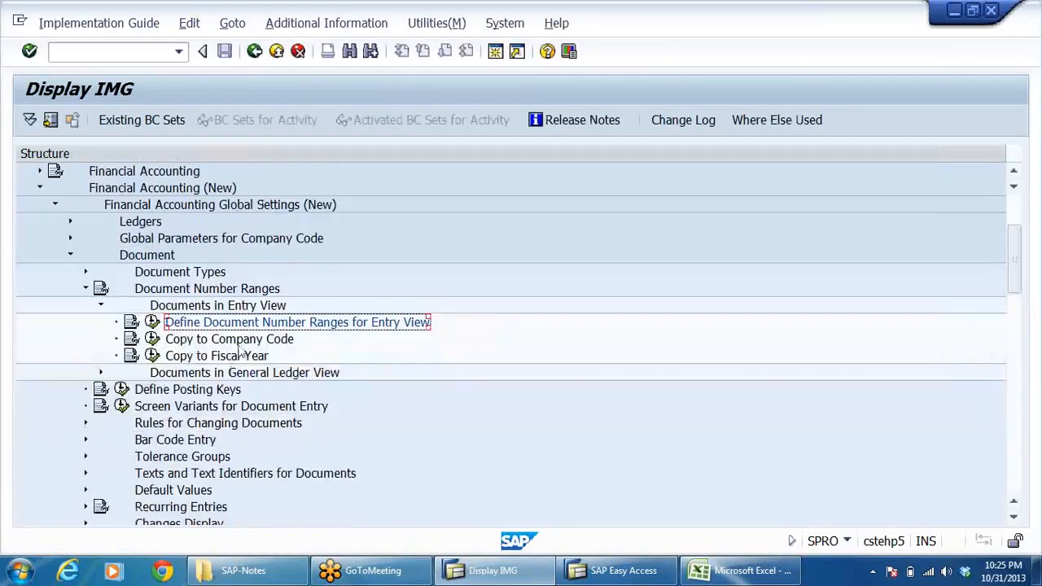
left_click(250, 345)
left_click(254, 356)
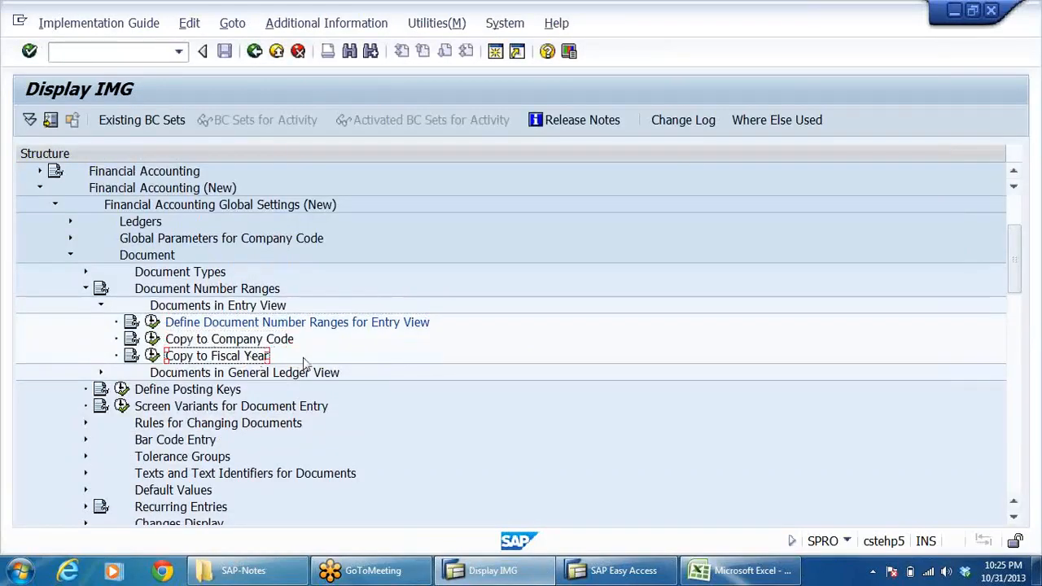
left_click(240, 338)
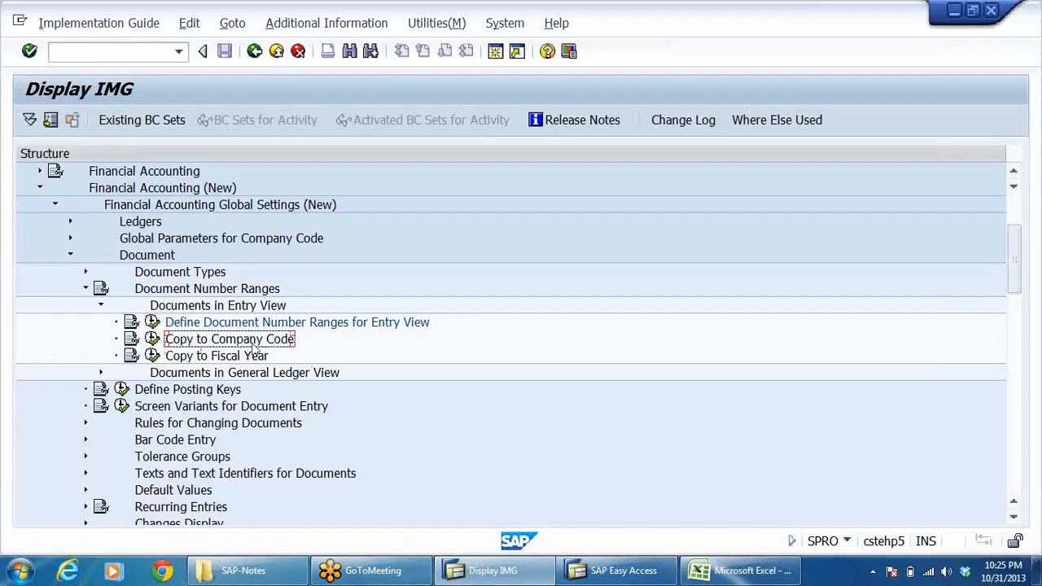
left_click(153, 340)
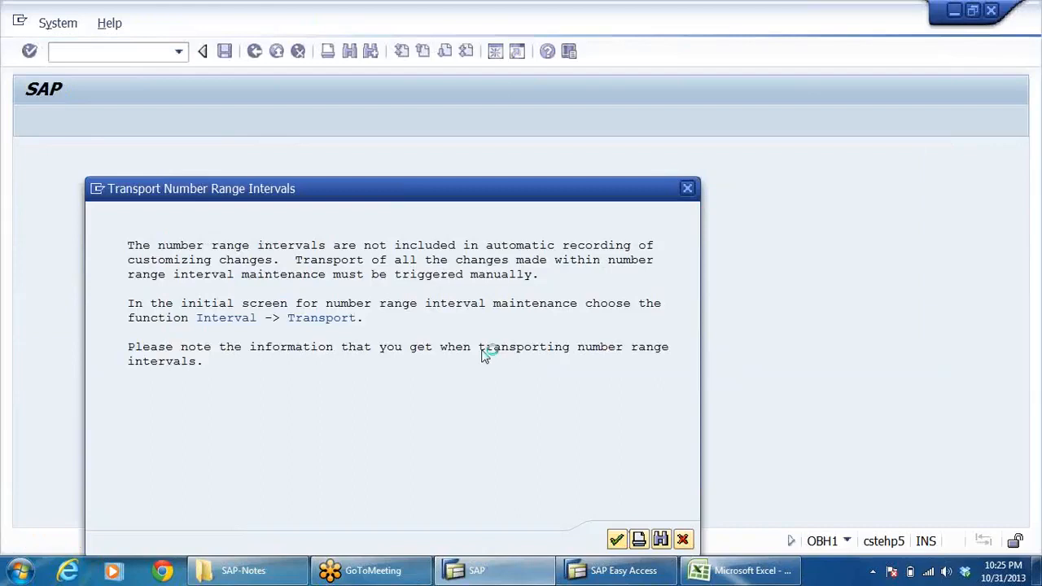
key("Return")
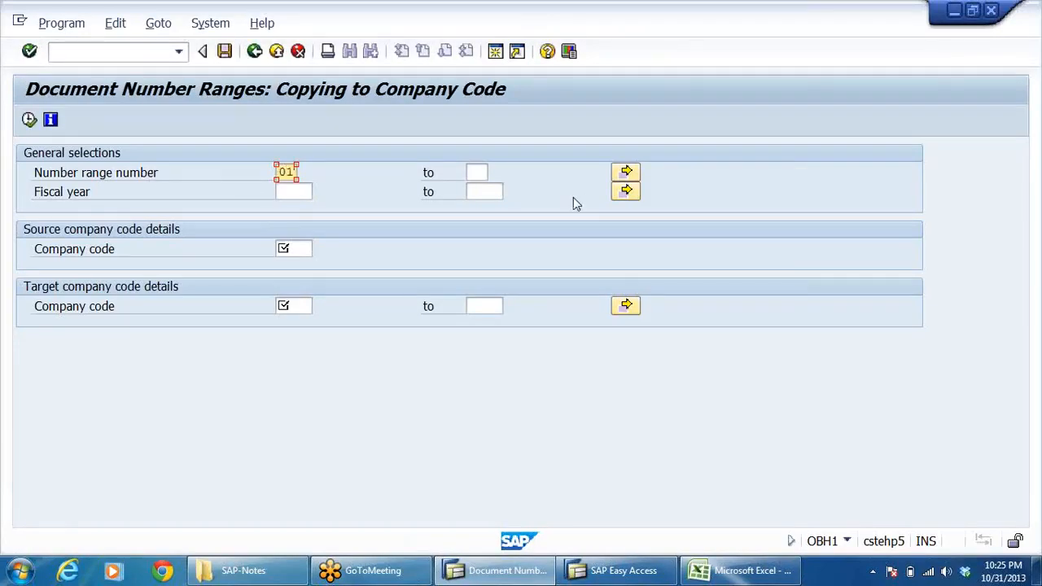
- Set the copy's general selections to number ranges 01 to 30 and fiscal year 2013 to 2013
key("Tab")
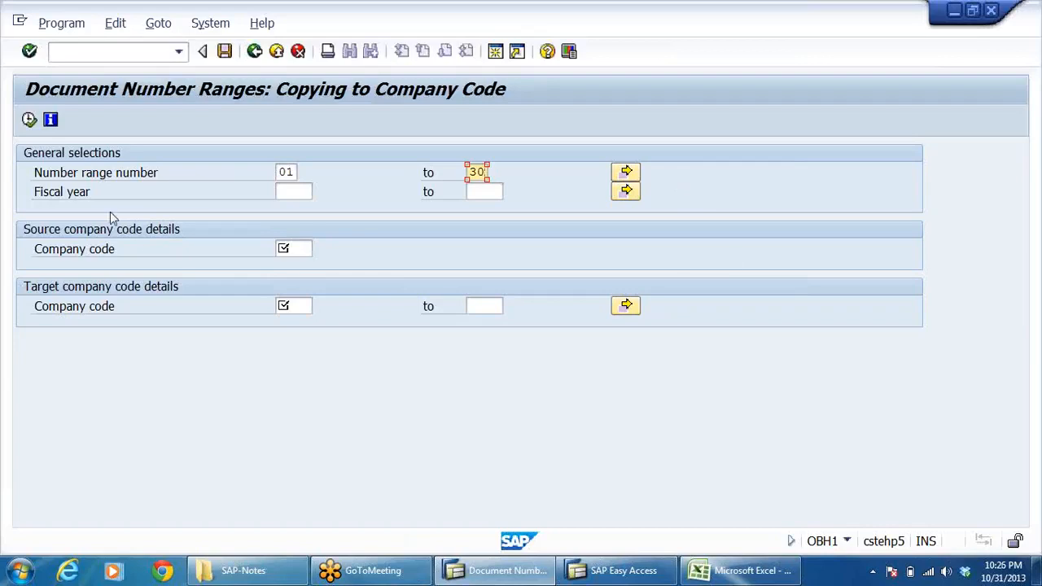
left_click(293, 187)
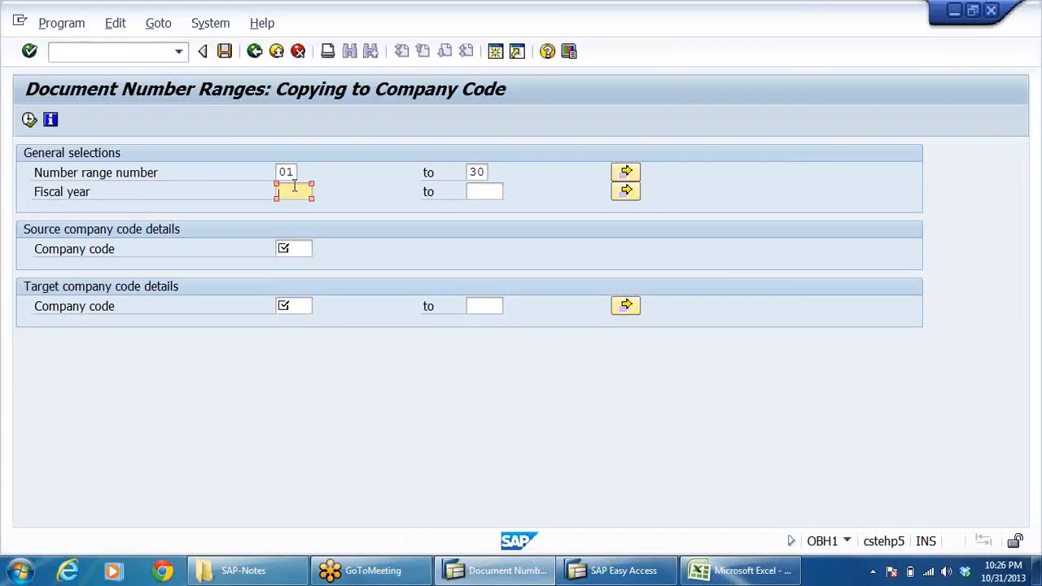
type("2013")
key("Tab")
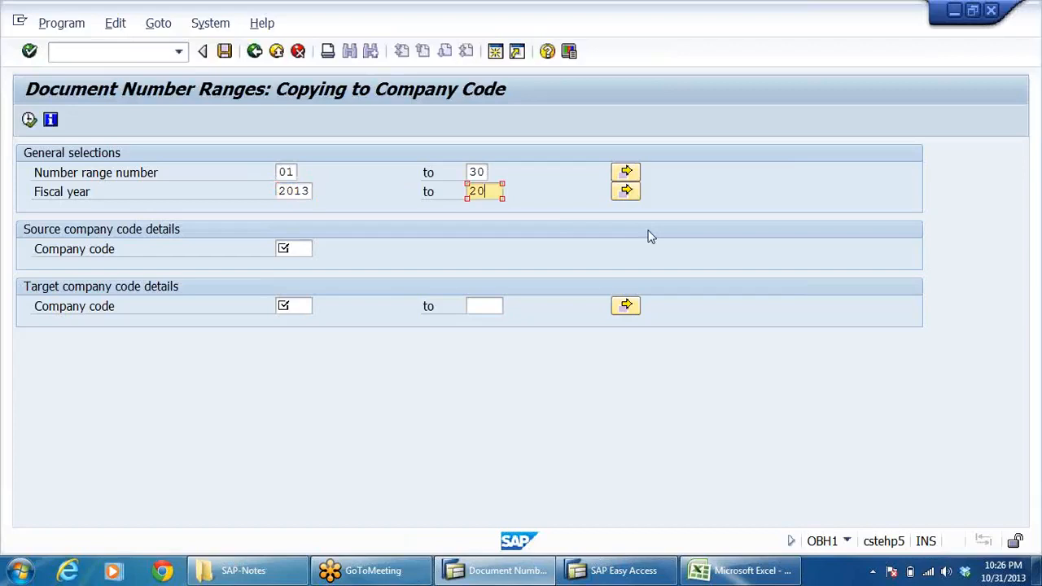
- Copy the number ranges from source company code DRLB to target company code DRLP and return to the IMG
left_click(281, 251)
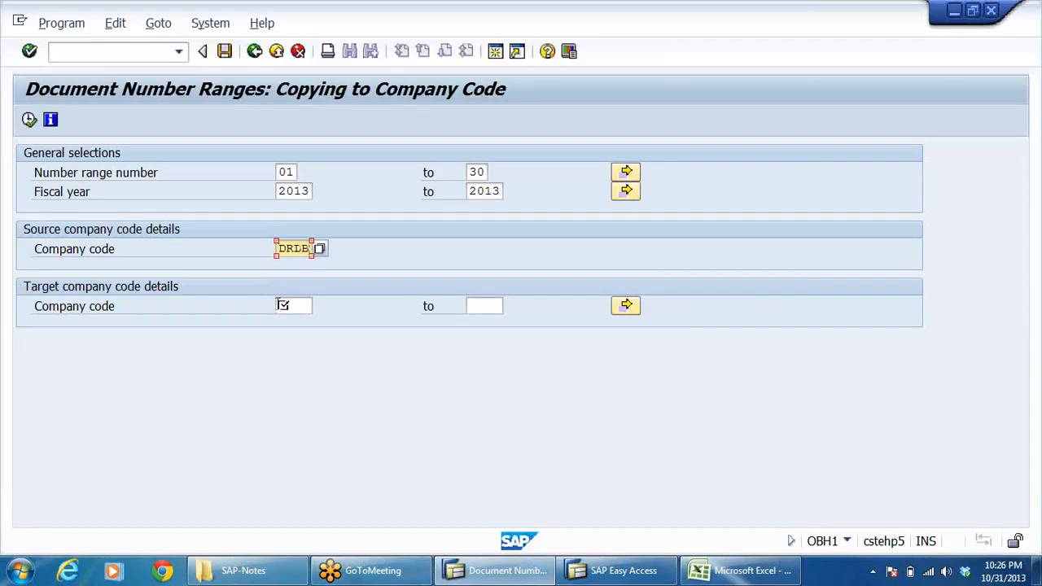
left_click(300, 307)
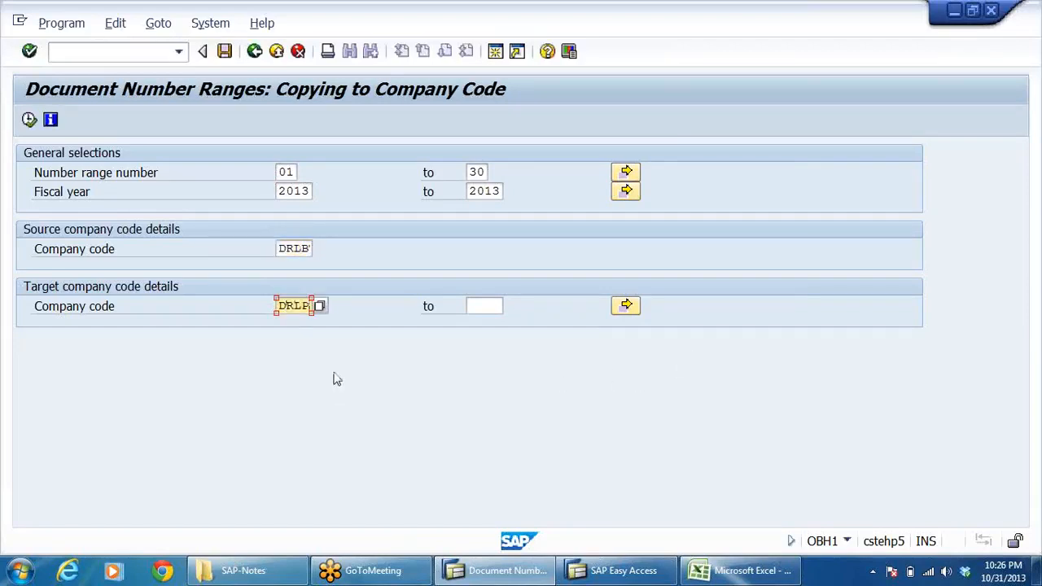
key("Return")
left_click(29, 120)
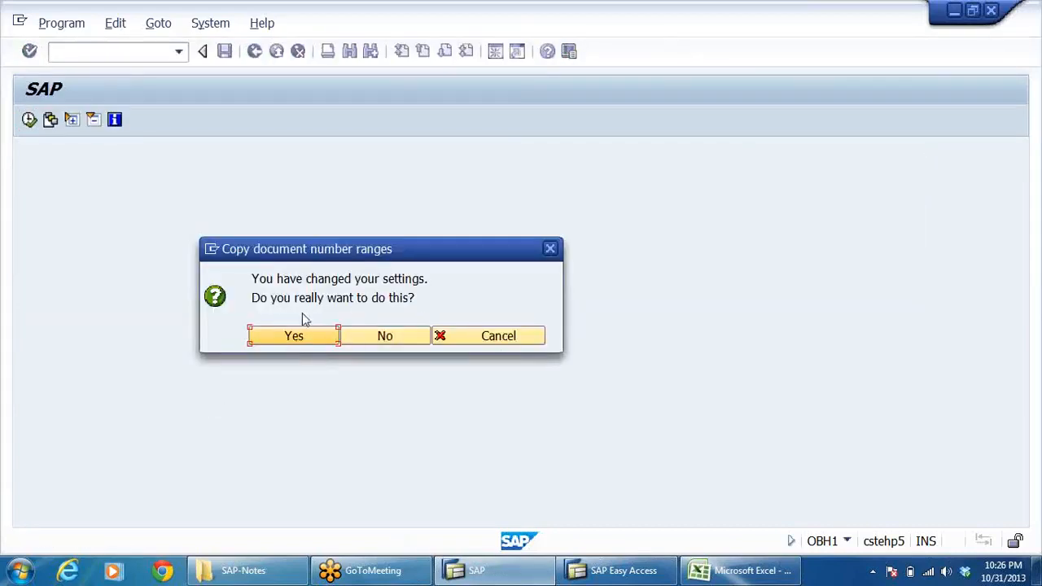
left_click(289, 339)
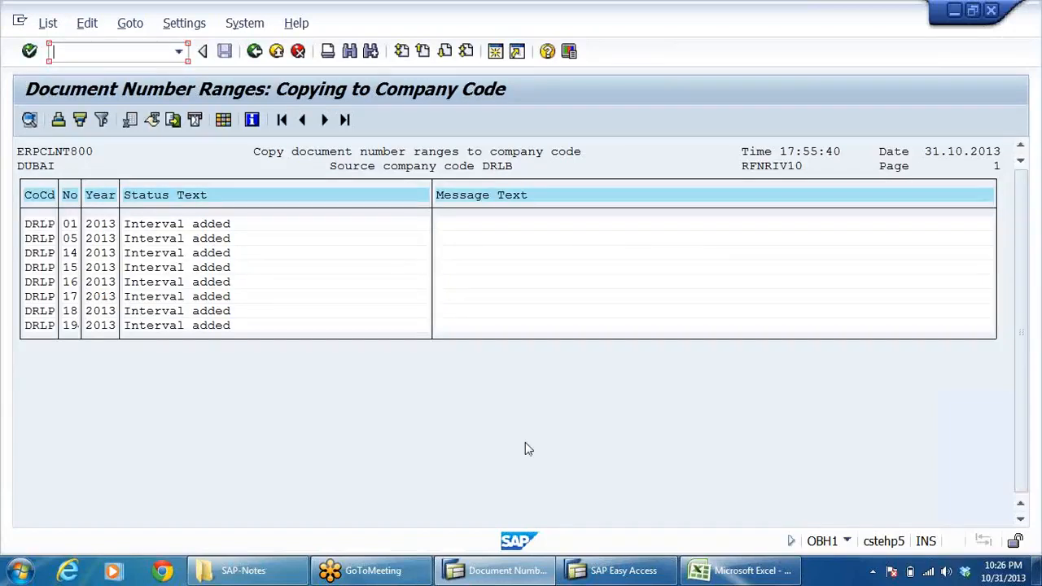
left_click(254, 52)
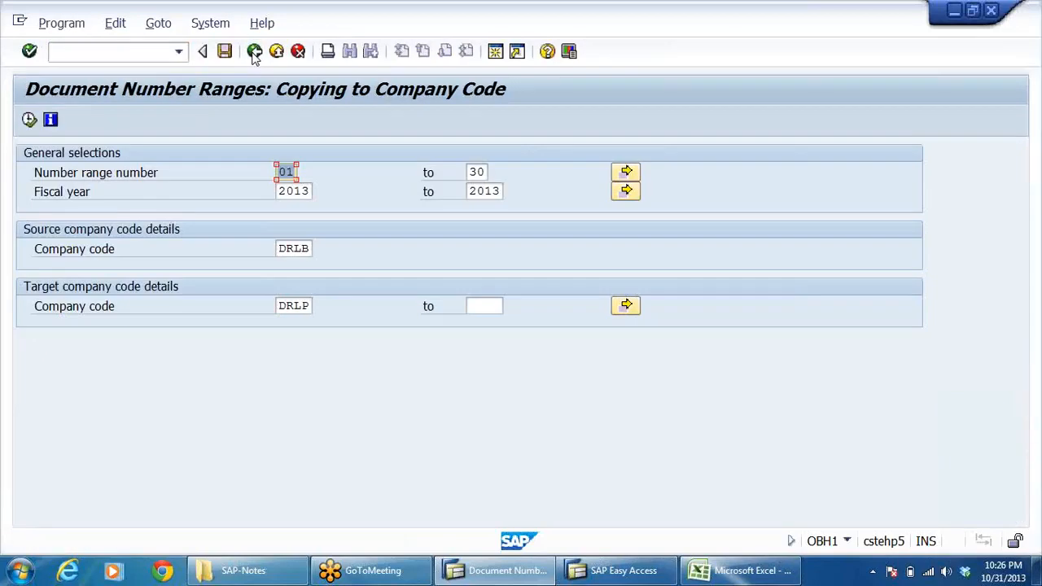
left_click(254, 52)
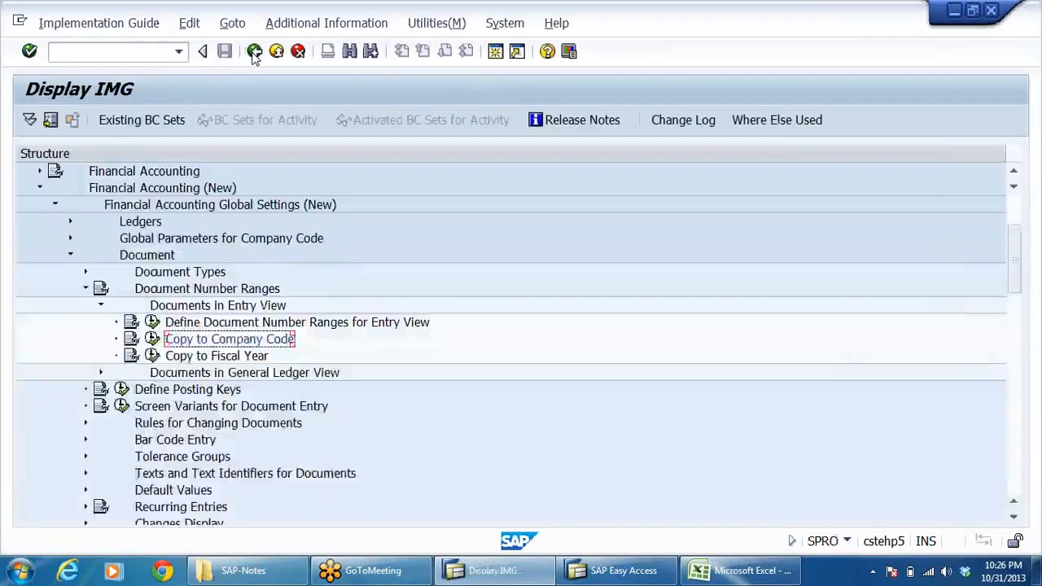
- Check the document number range intervals of company code DRLP in Define Document Number Ranges for Entry View
left_click(152, 322)
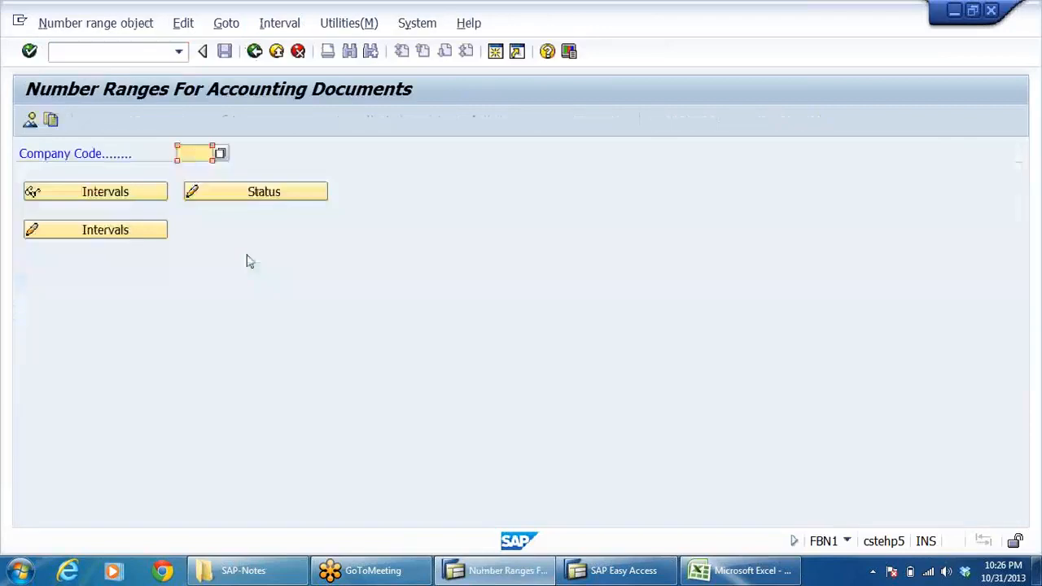
left_click(196, 154)
left_click(197, 168)
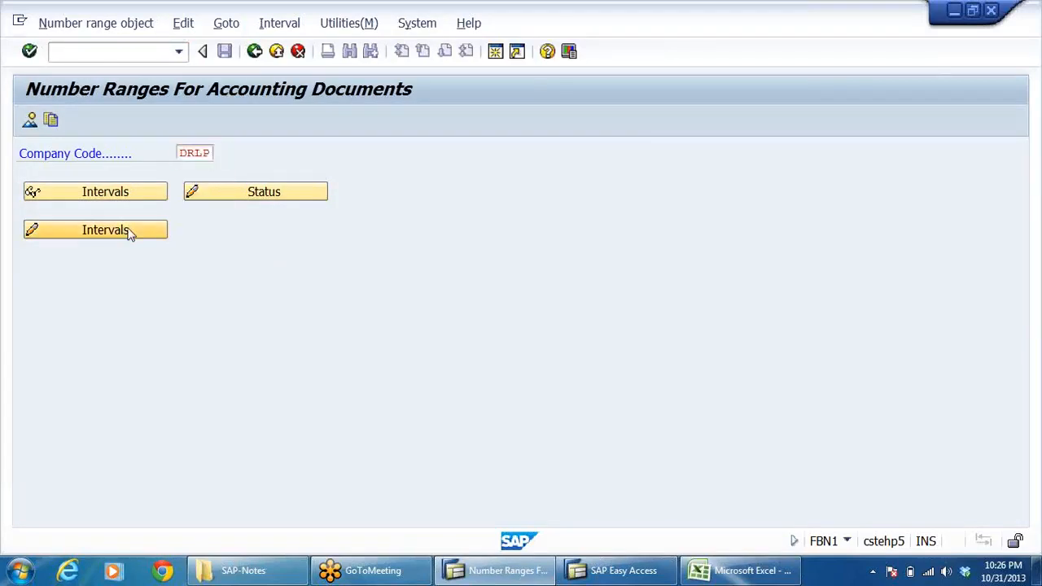
left_click(129, 231)
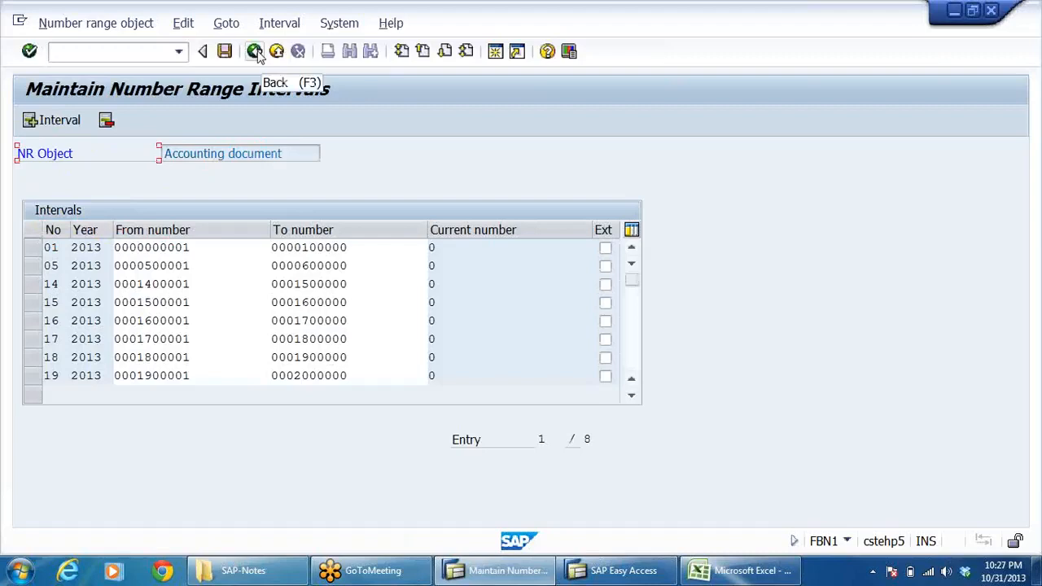
- Start an F-02 general posting dated 31.10.2013 with posting key 40 and G/L account 400301 as the first line item
key("alt+Tab")
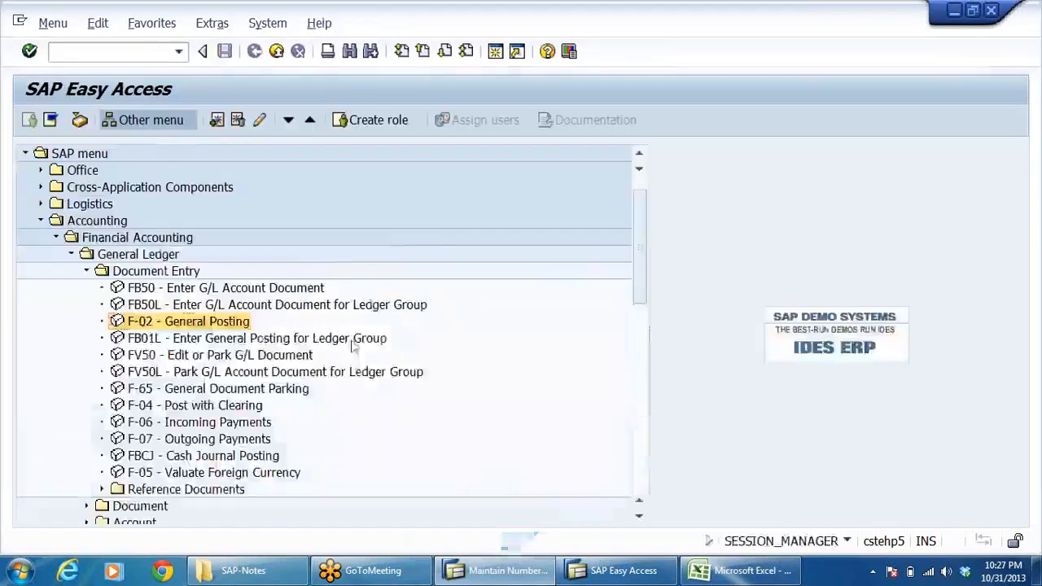
double_click(205, 318)
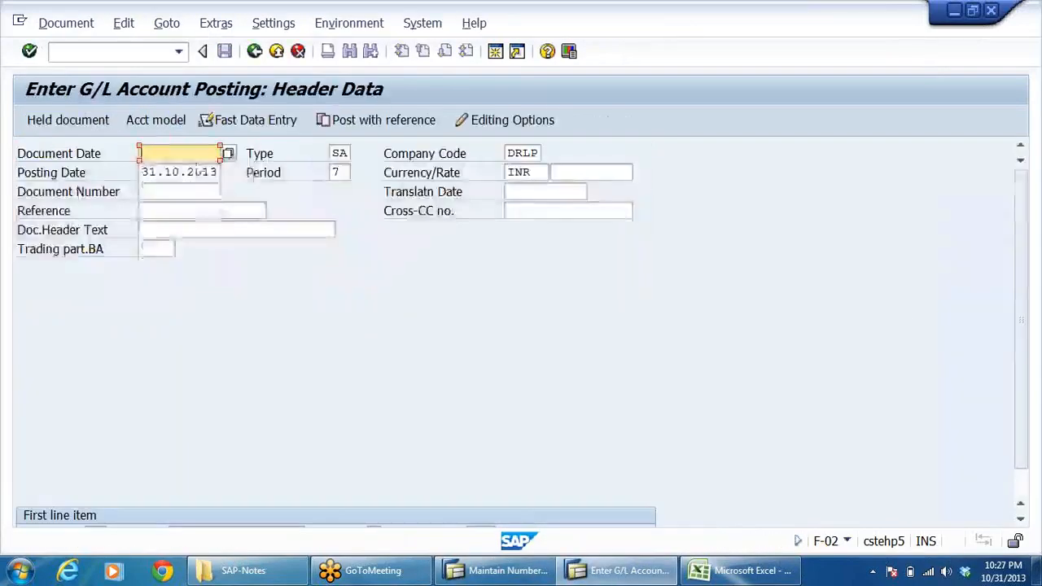
left_click(179, 153)
left_click(184, 173)
scroll(313, 521, "down", 1)
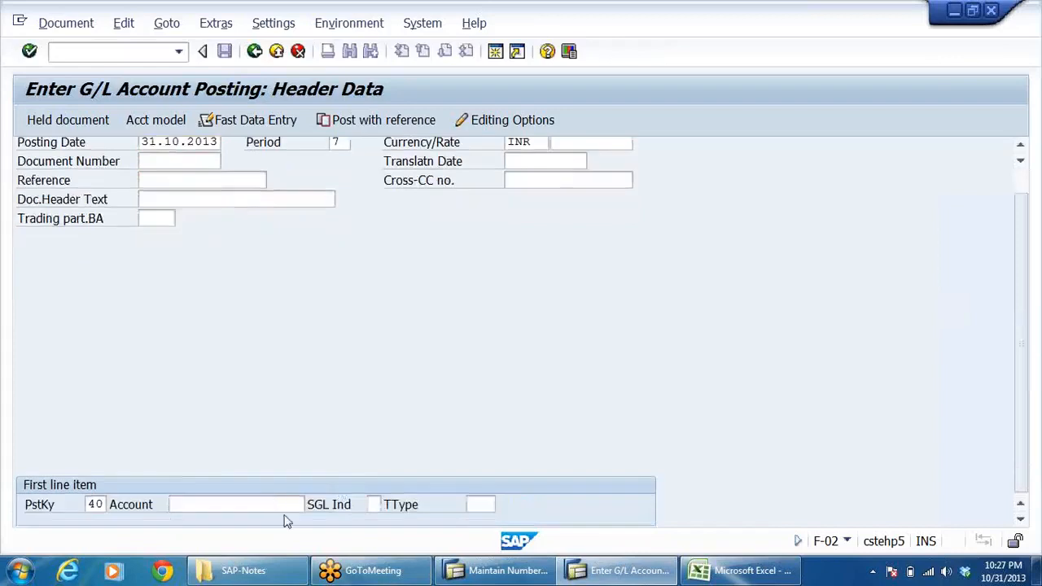
left_click(275, 505)
left_click(244, 371)
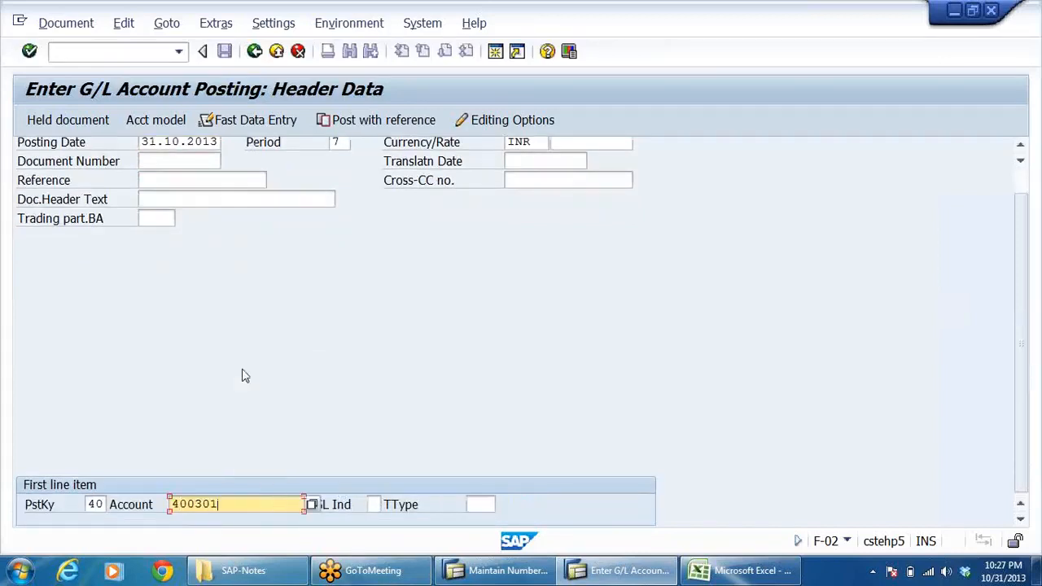
key("Return")
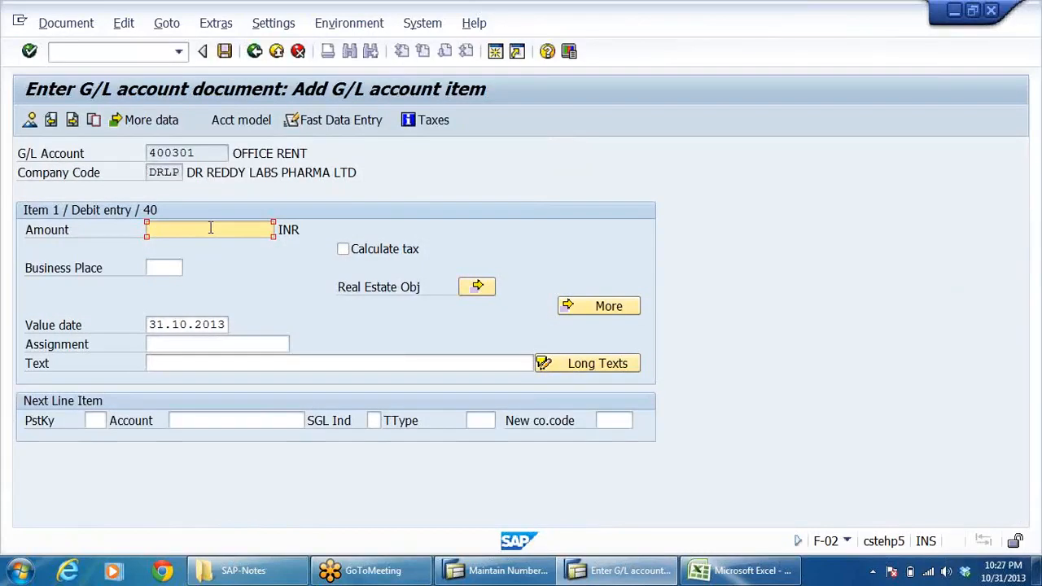
- Set the debit item's amount to 25000 INR and its text to TEST
type("1")
left_click(200, 245)
key("BackSpace")
key("BackSpace")
key("BackSpace")
key("BackSpace")
key("BackSpace")
key("BackSpace")
key("BackSpace")
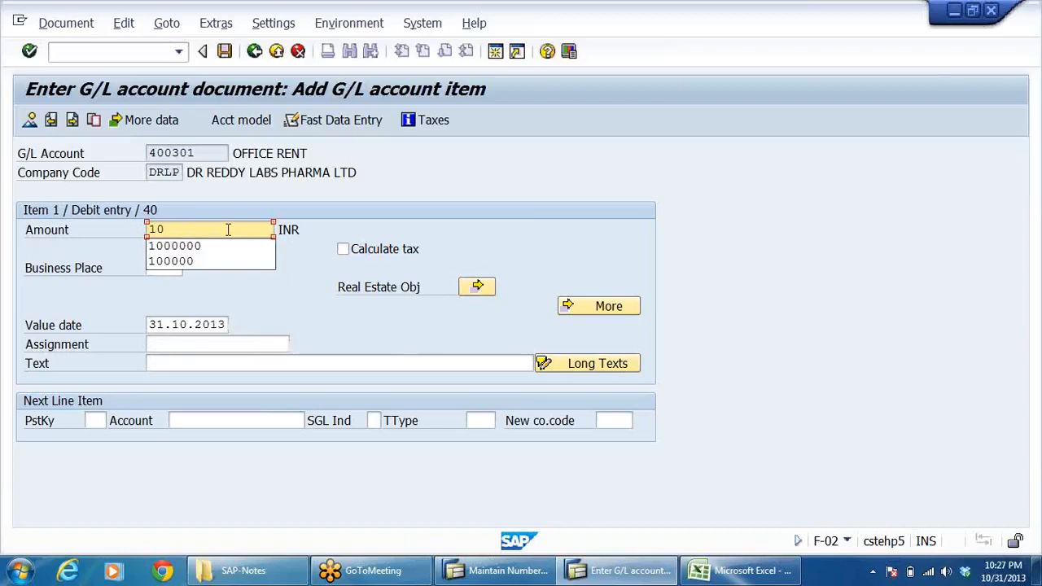
type("25000")
left_click(239, 221)
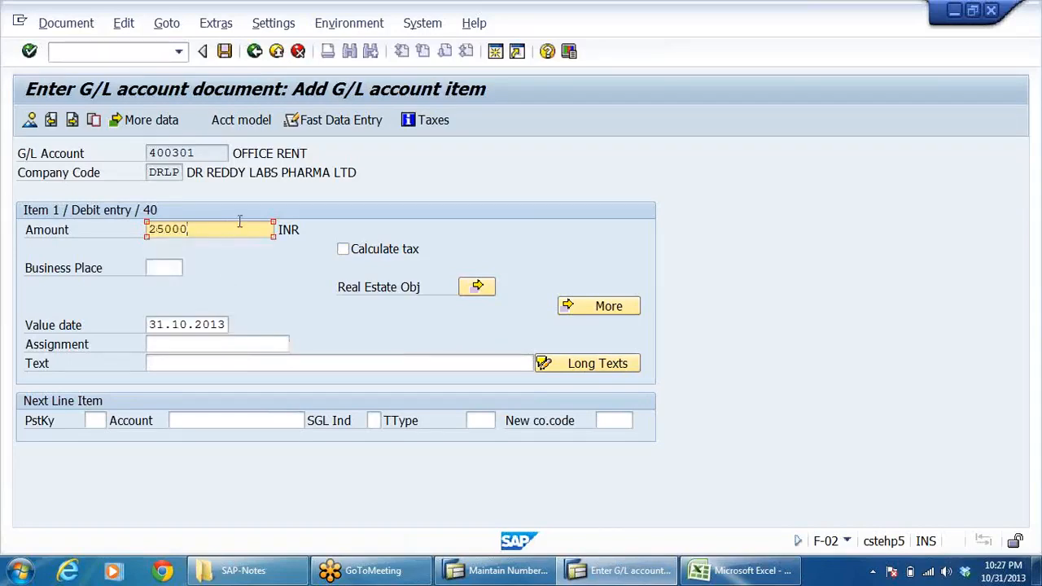
left_click(191, 364)
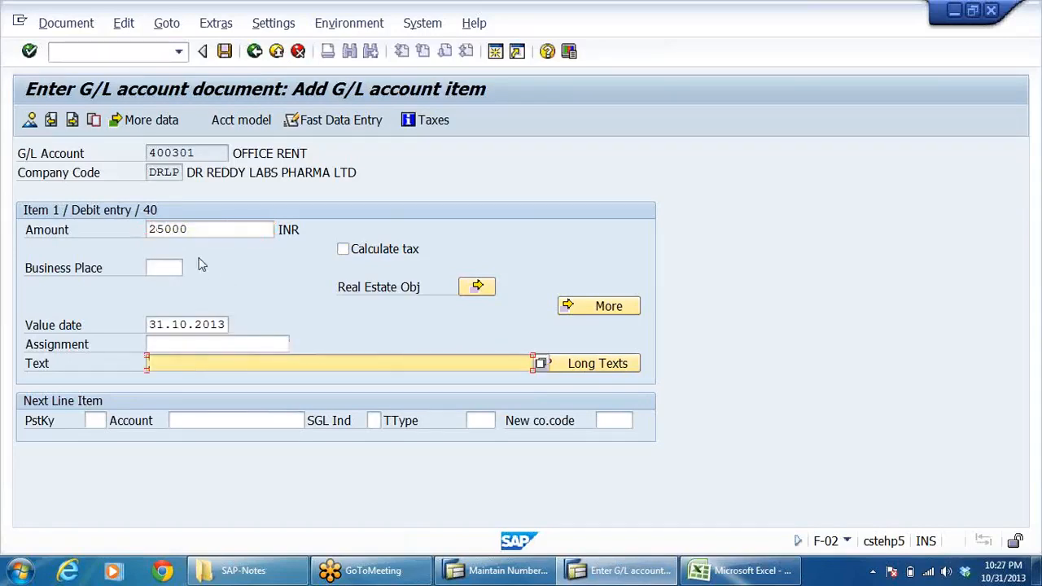
type("TEST")
key("Escape")
- Add a second line item with posting key 50 and G/L account 200405
left_click(100, 420)
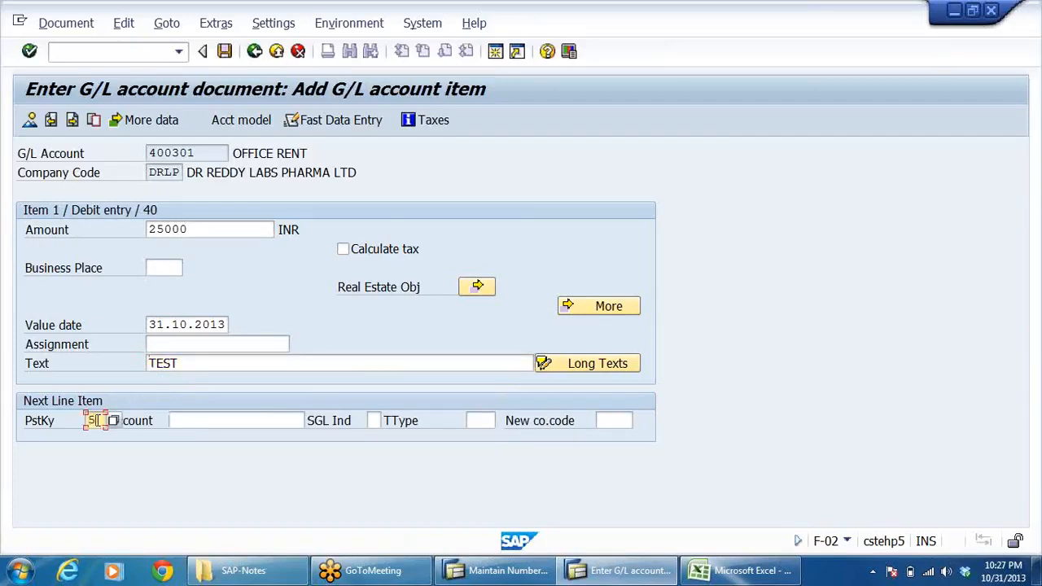
left_click(256, 420)
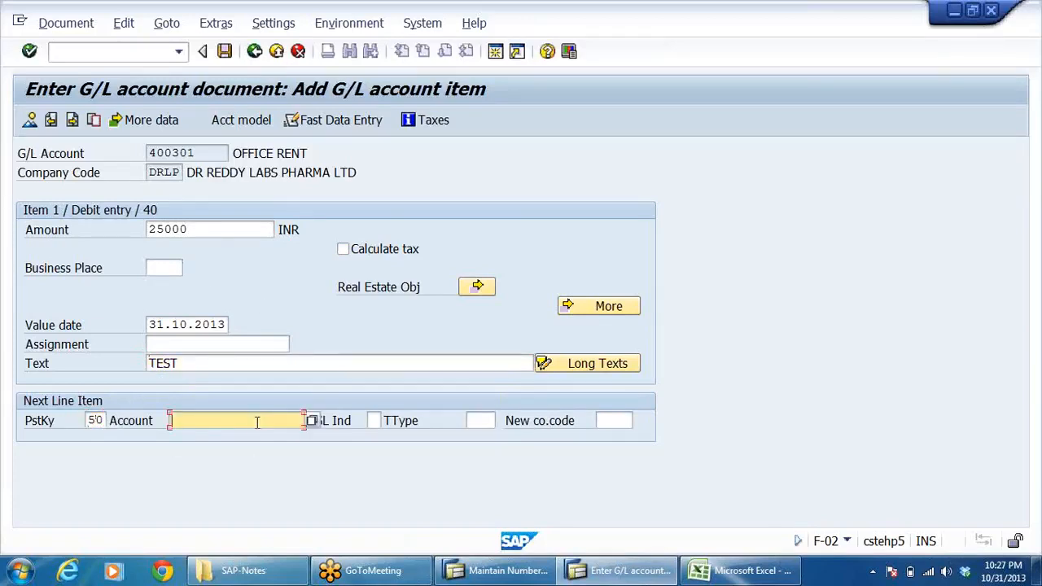
type("20")
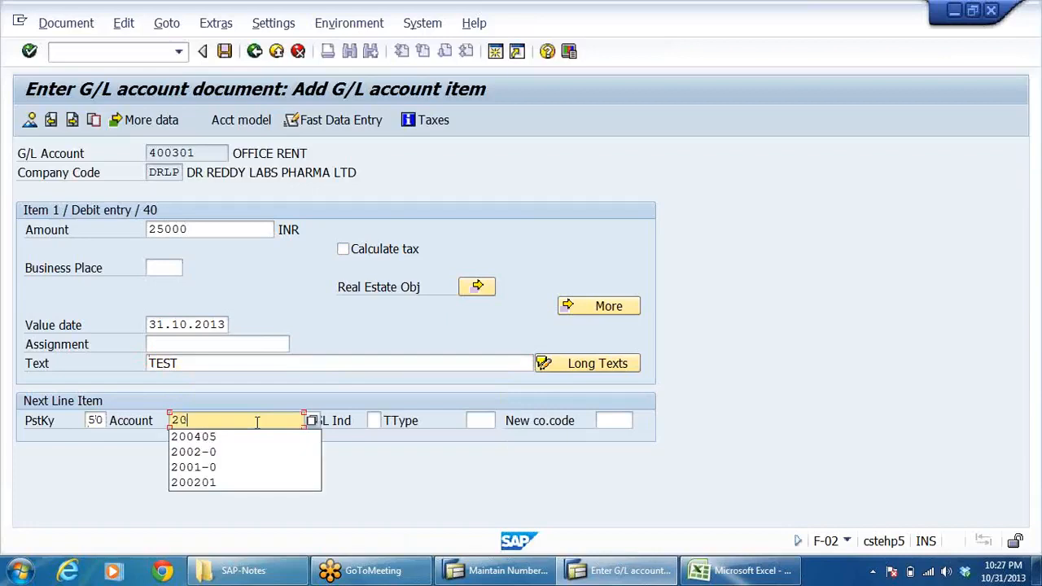
left_click(233, 440)
key("Return")
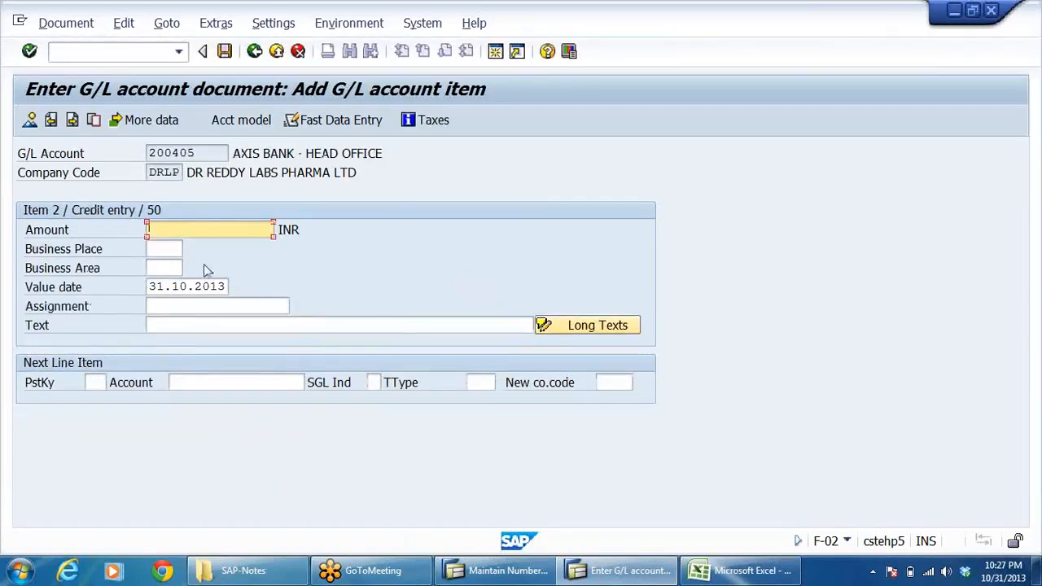
- Set the credit item's amount to 25000 INR and its text to TEST
key("Return")
left_click(230, 327)
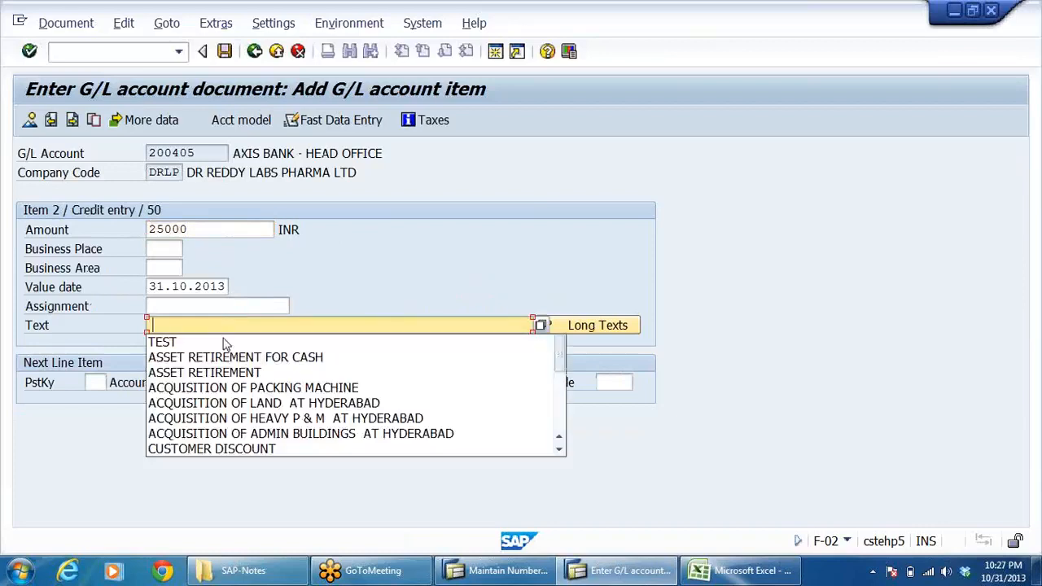
left_click(220, 341)
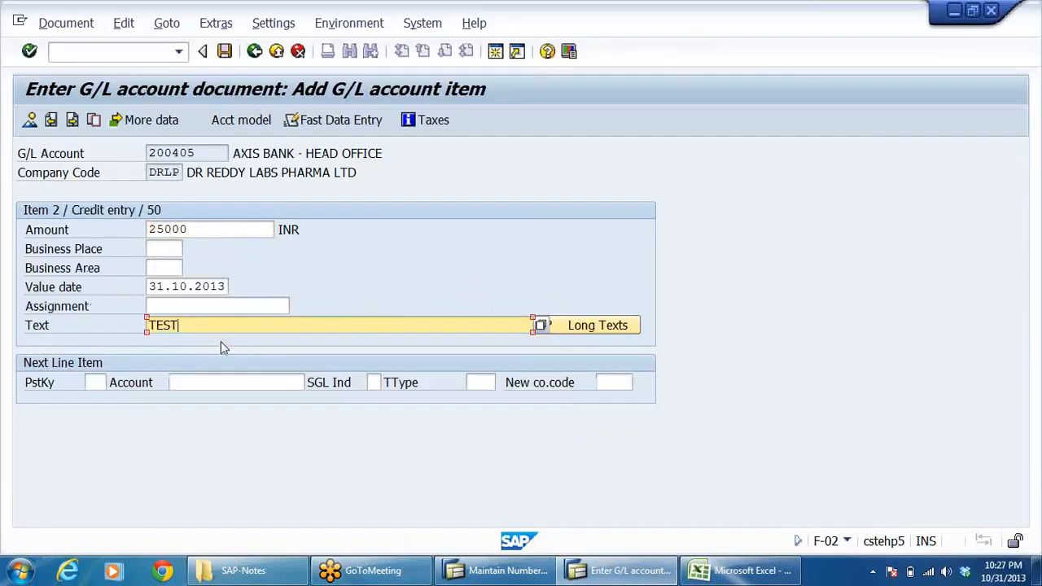
- Try to post the document from its overview and exit F-02, discarding the entry
left_click(51, 120)
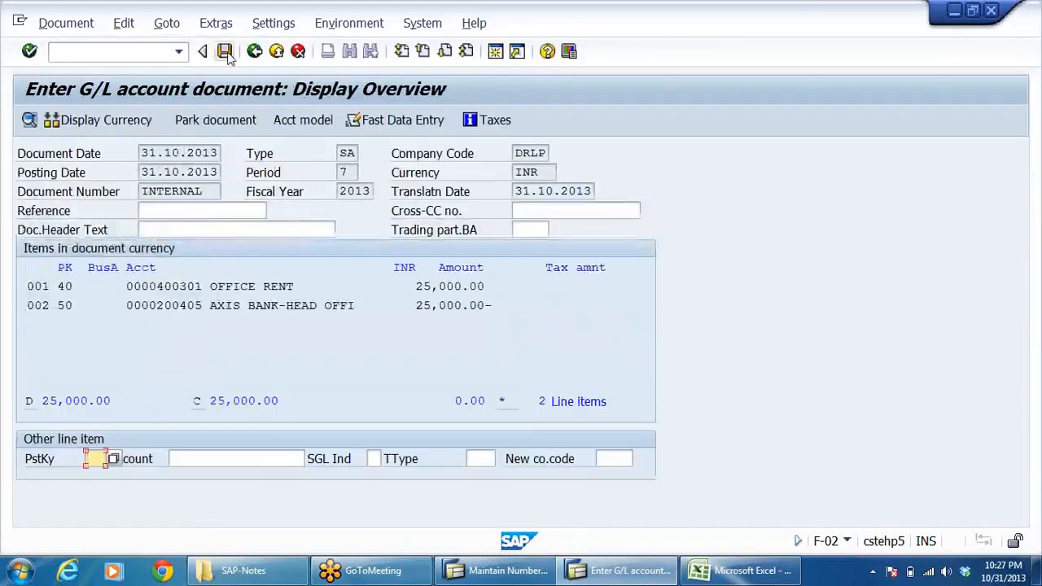
left_click(225, 51)
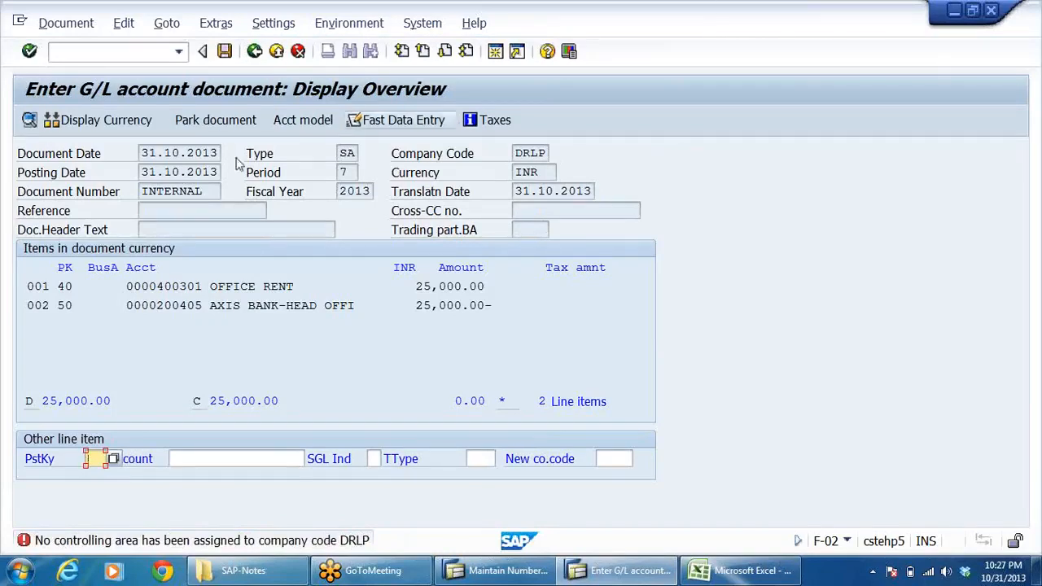
left_click(276, 51)
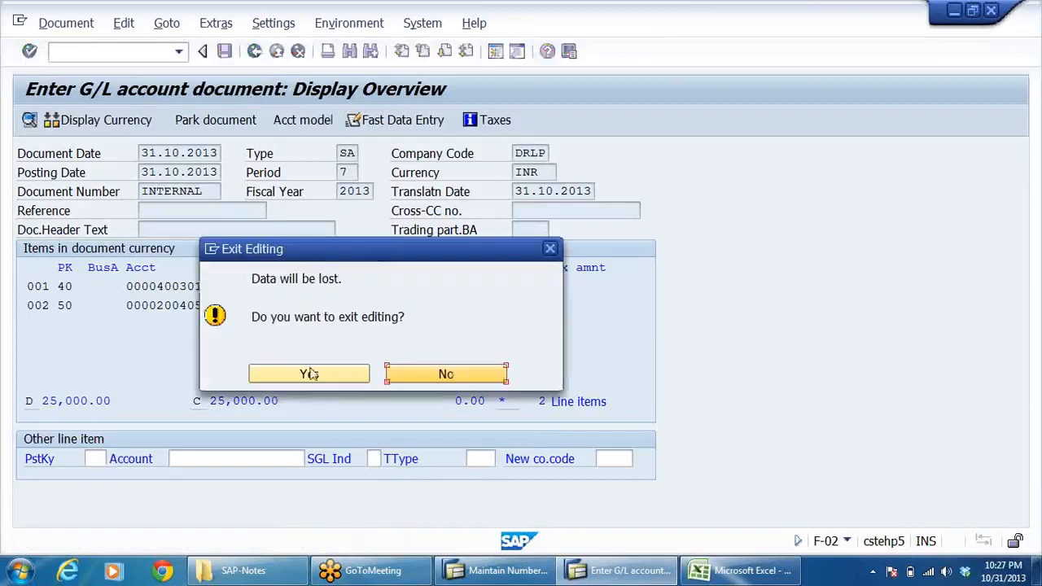
left_click(312, 376)
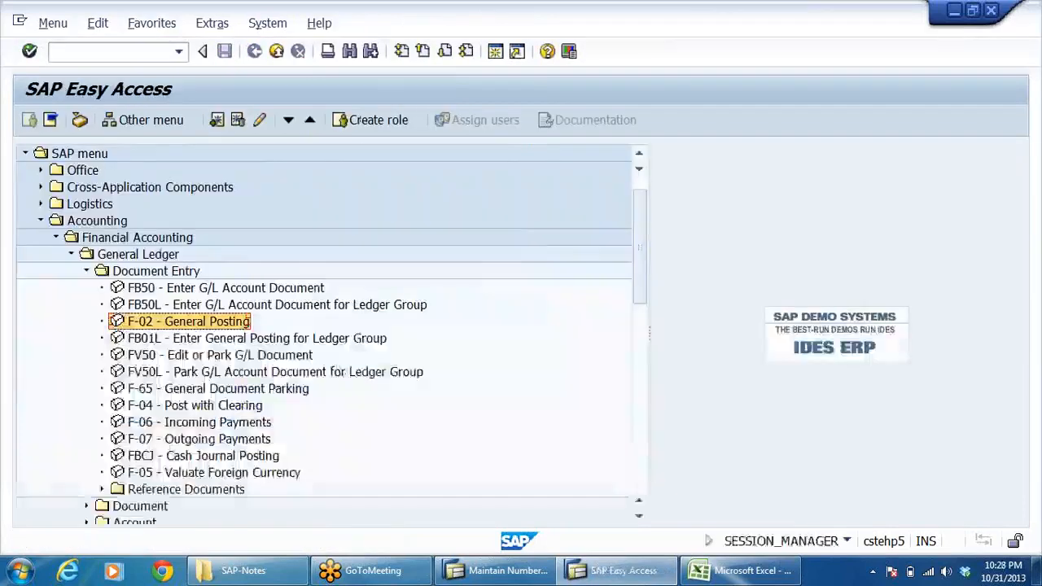
- Return from the number range intervals to the IMG and collapse the Financial Accounting Global Settings (New) branch
left_click(497, 571)
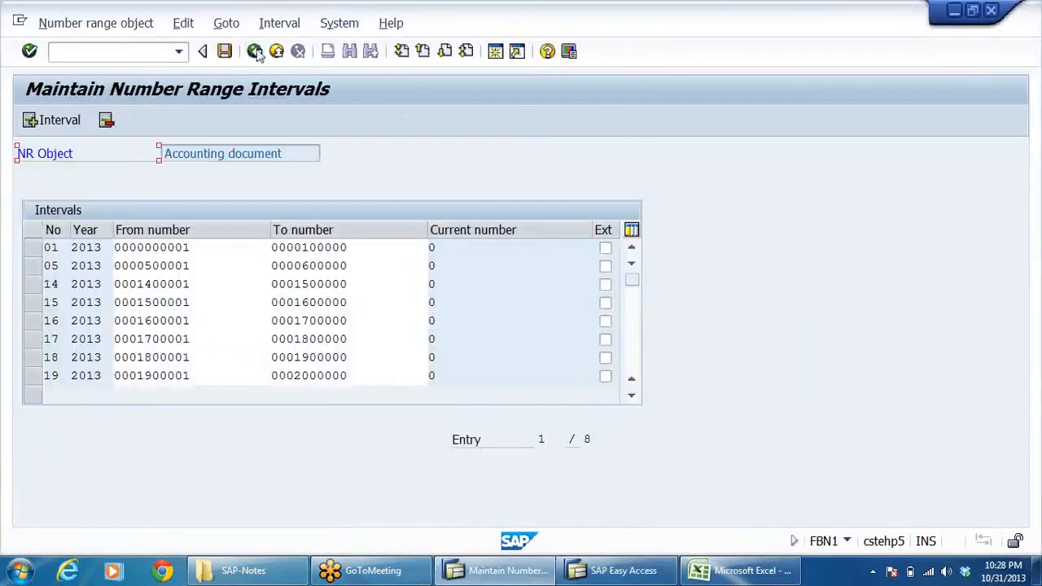
left_click(254, 52)
left_click(255, 52)
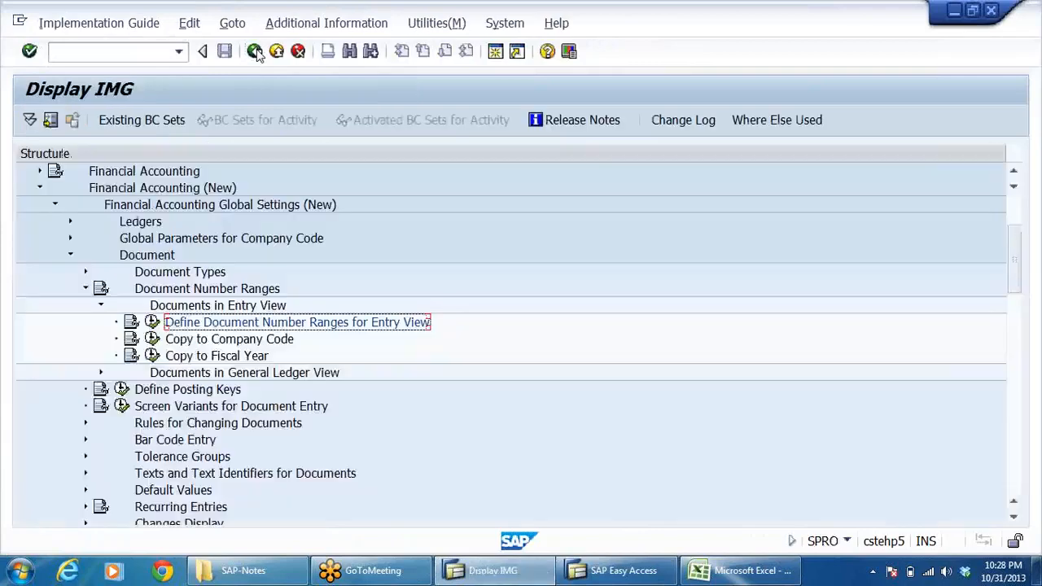
left_click(101, 305)
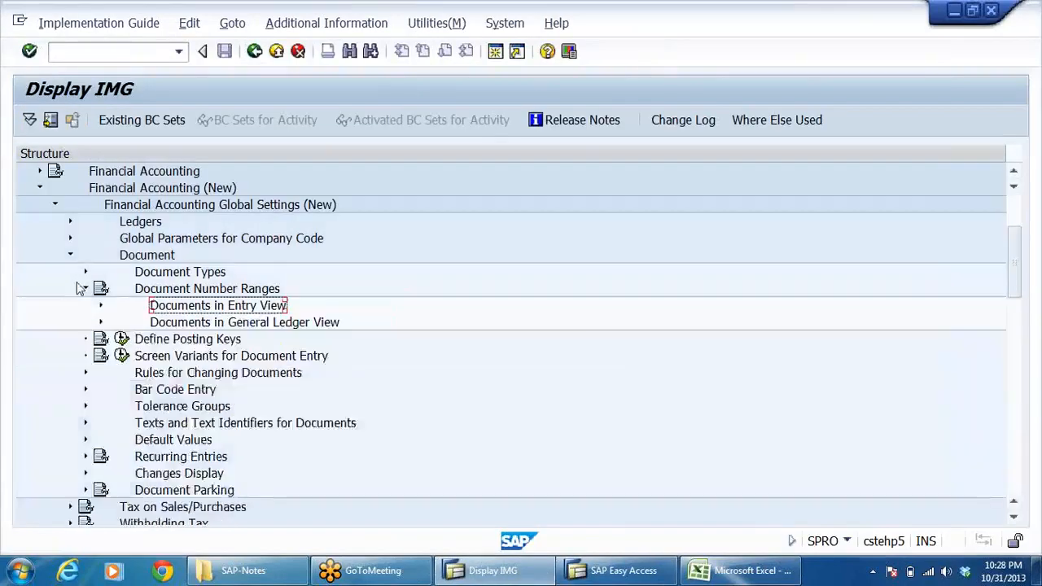
left_click(85, 289)
left_click(70, 257)
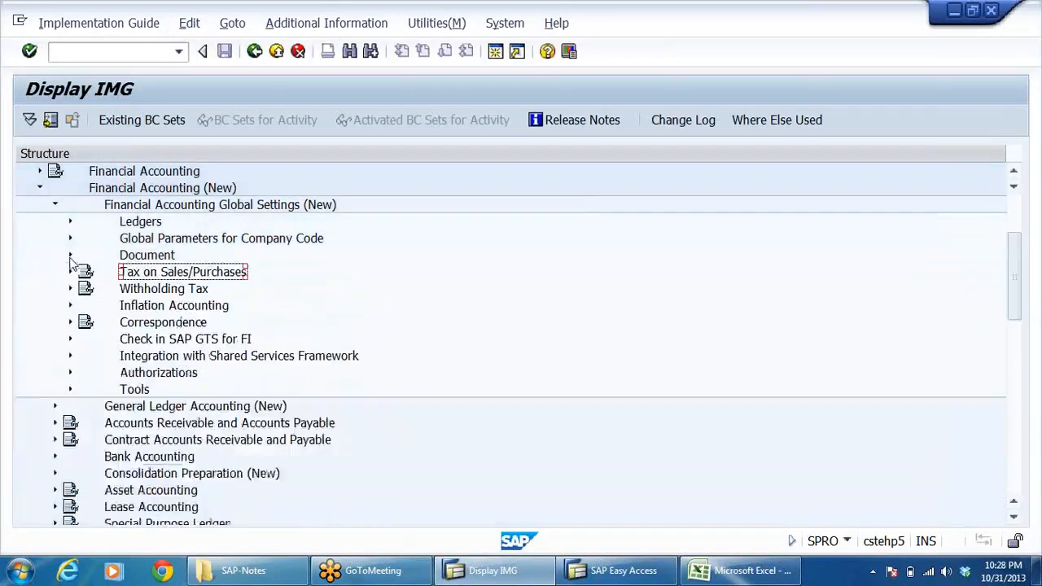
left_click(55, 206)
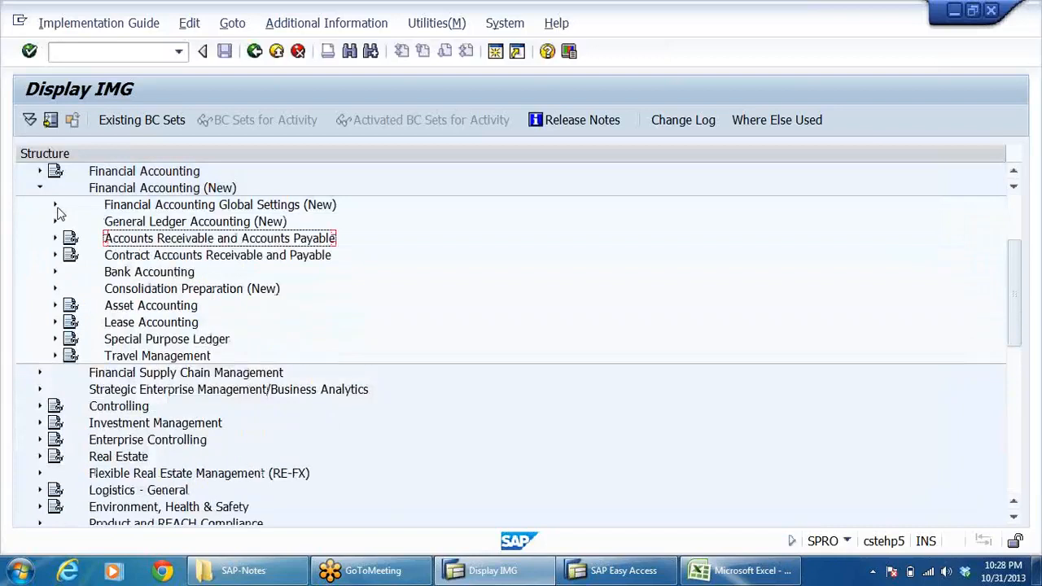
- Expand Controlling, General Controlling and Organization in the IMG down to Maintain Controlling Area
left_click(159, 227)
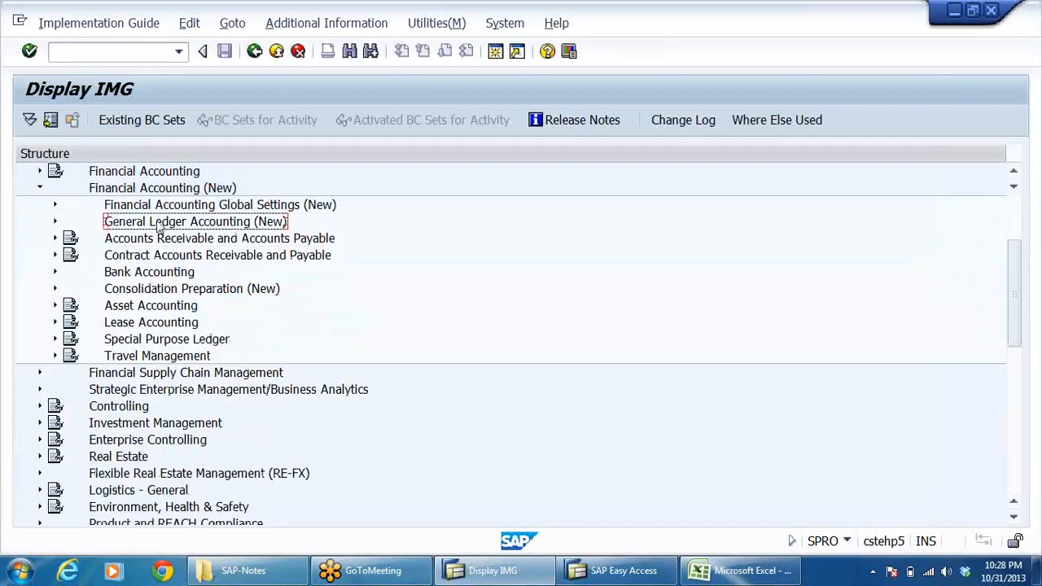
left_click(120, 409)
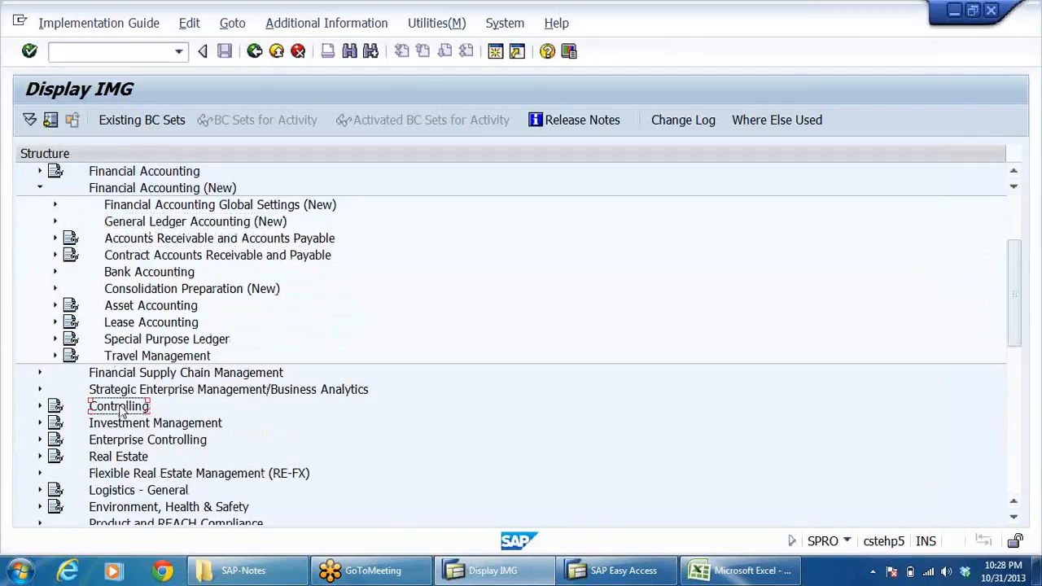
double_click(119, 407)
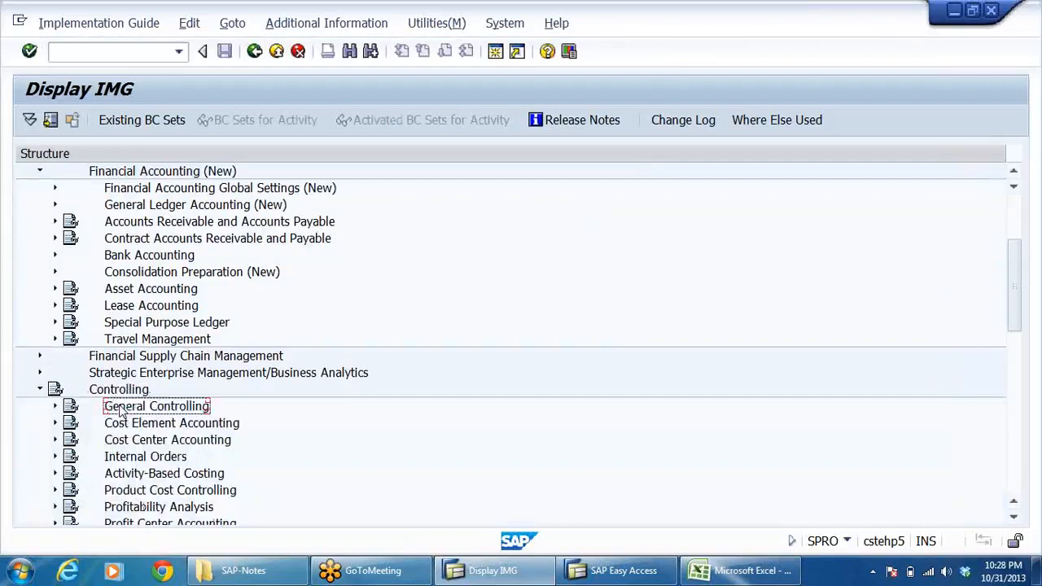
double_click(120, 408)
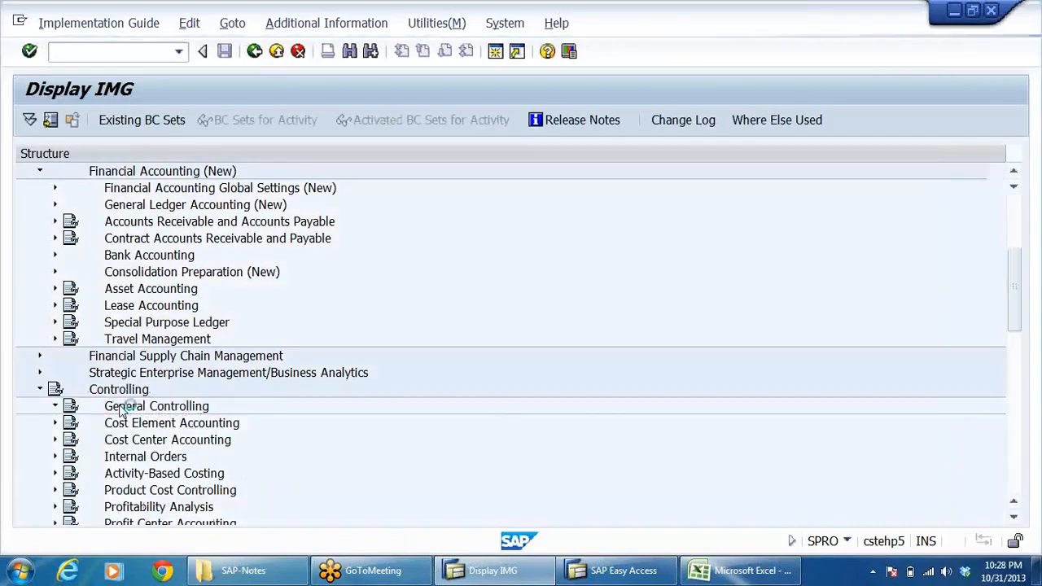
key("Down")
key("Right")
key("Down")
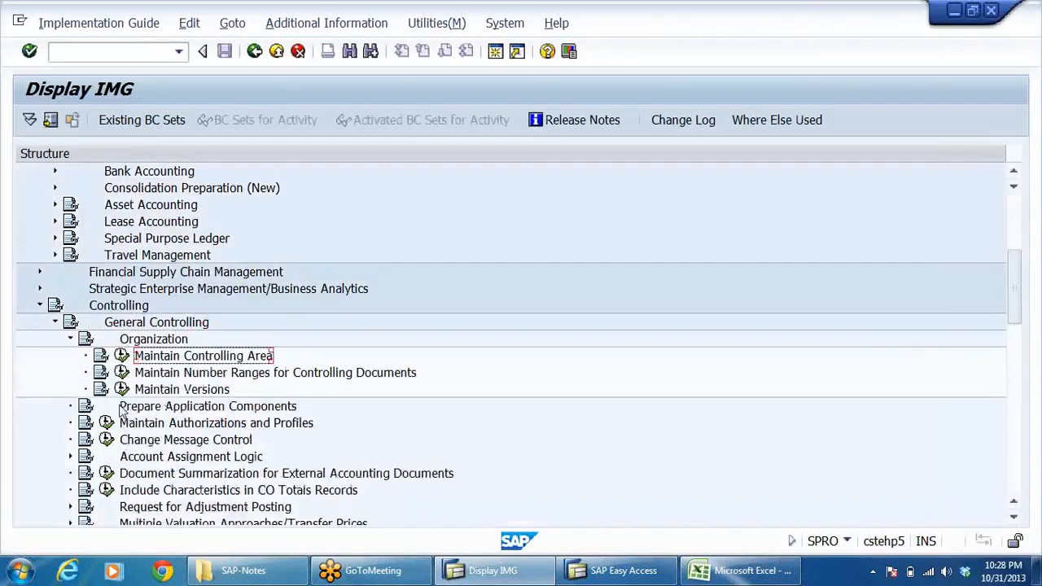
- Execute the Maintain Controlling Area activity and choose its Maintain Controlling Area sub-activity
left_click(121, 356)
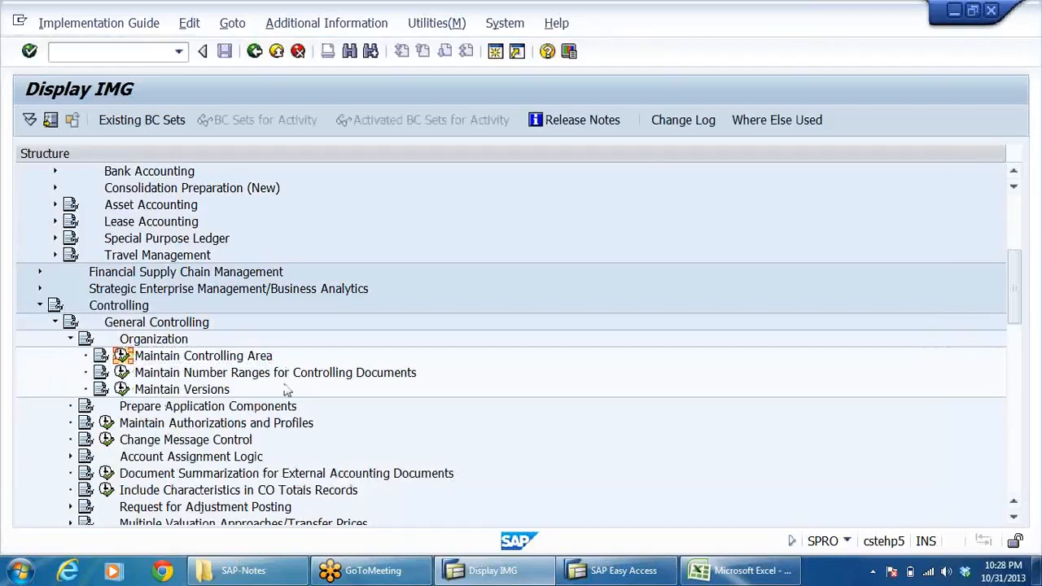
left_click(202, 193)
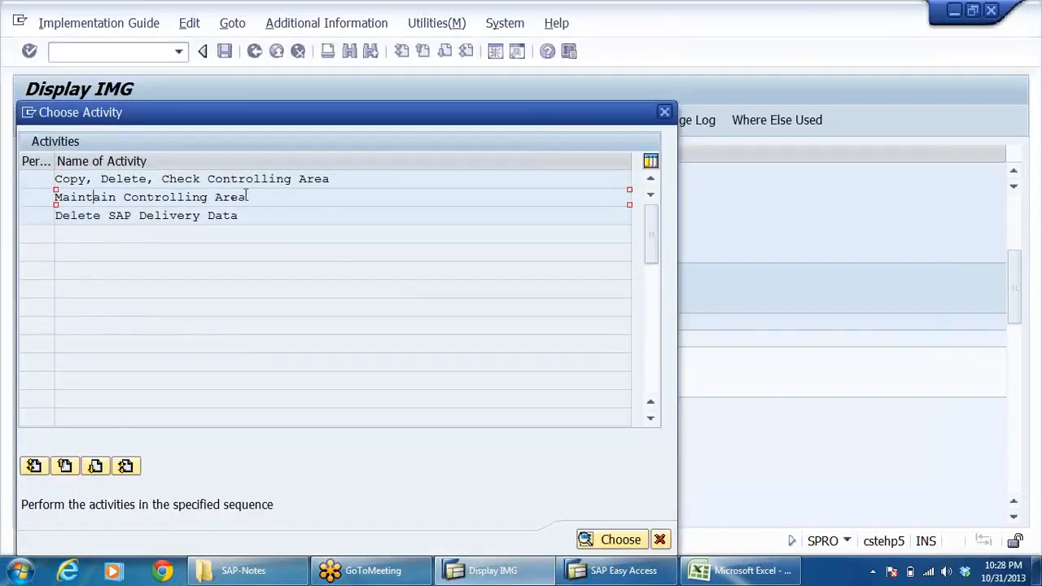
double_click(205, 197)
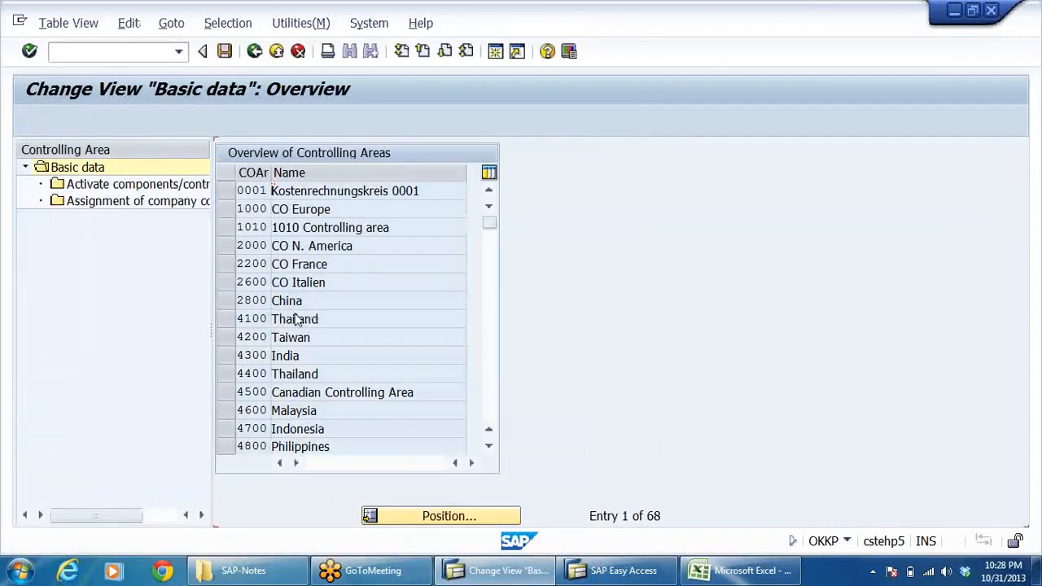
- Select controlling area DRCA in the controlling areas overview and open its assignment of company codes
scroll(296, 314, "down", 2)
scroll(296, 313, "down", 2)
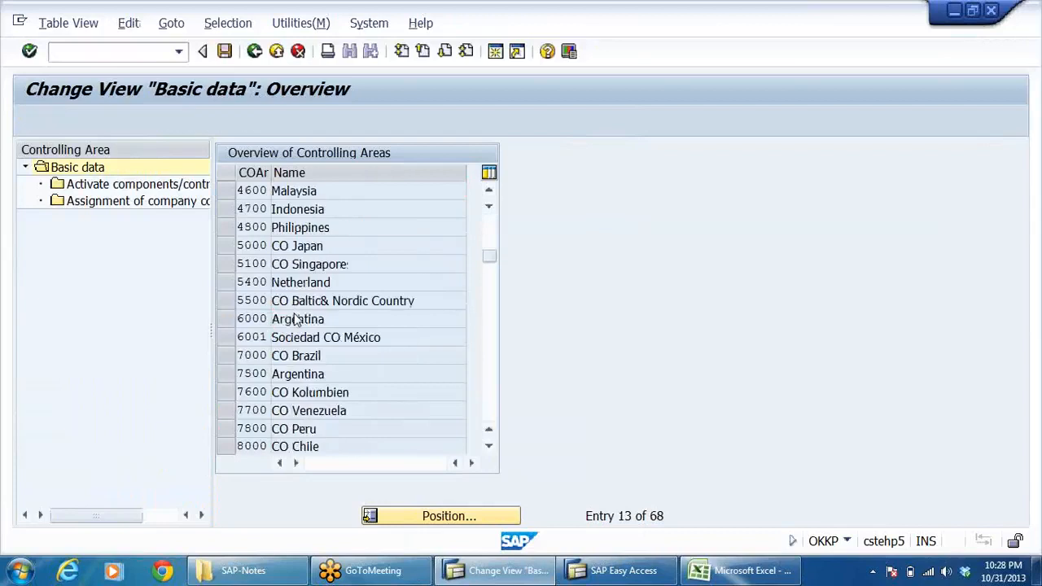
scroll(296, 313, "down", 16)
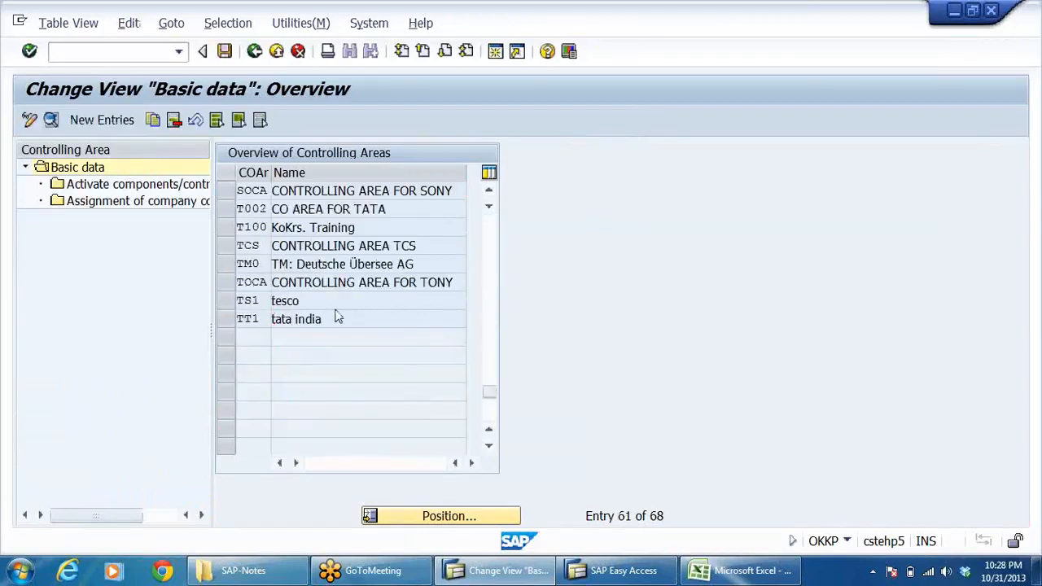
scroll(338, 318, "up", 1)
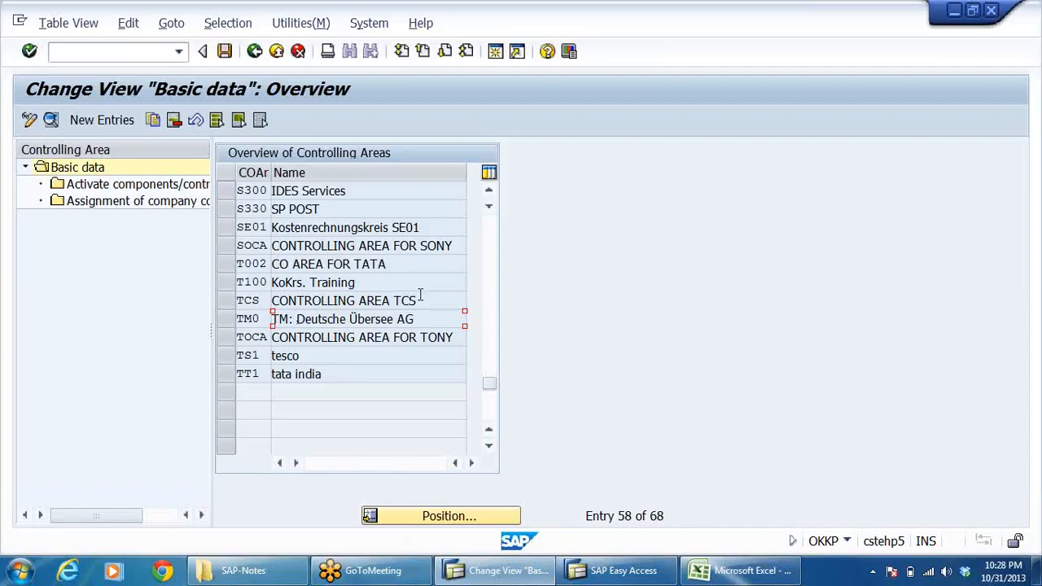
scroll(366, 281, "up", 1)
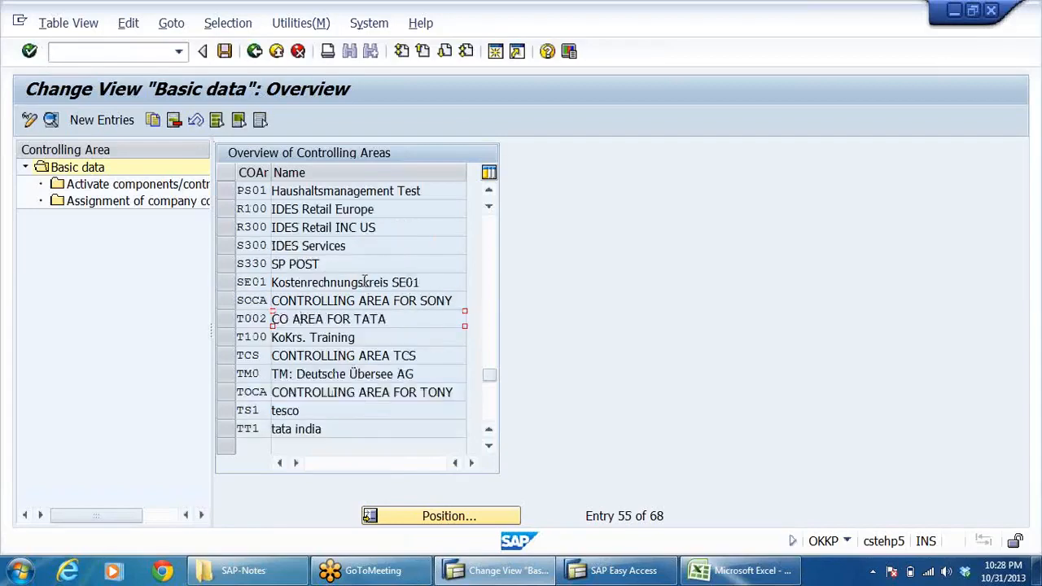
scroll(364, 280, "up", 2)
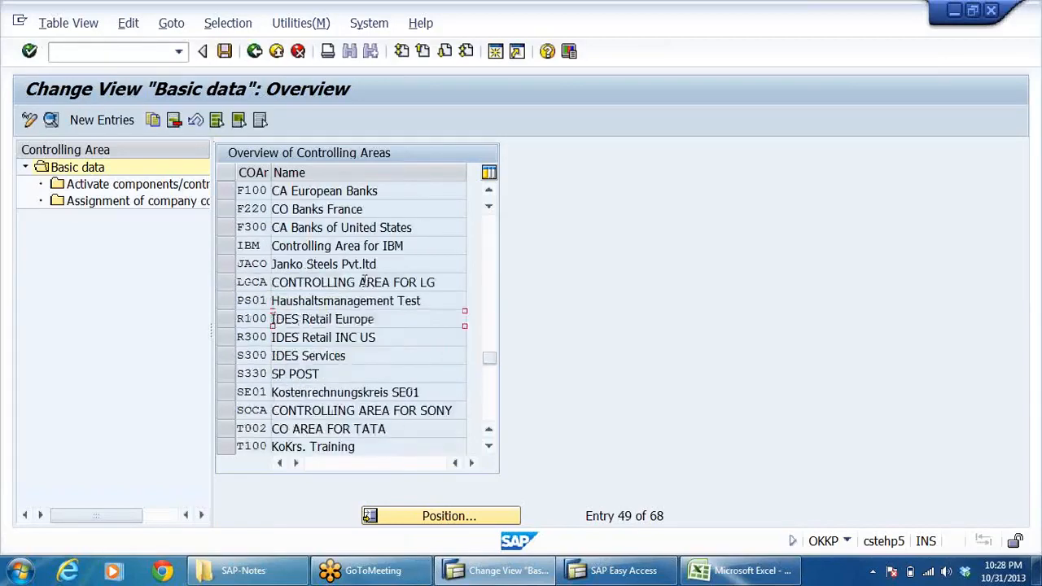
scroll(262, 298, "up", 1)
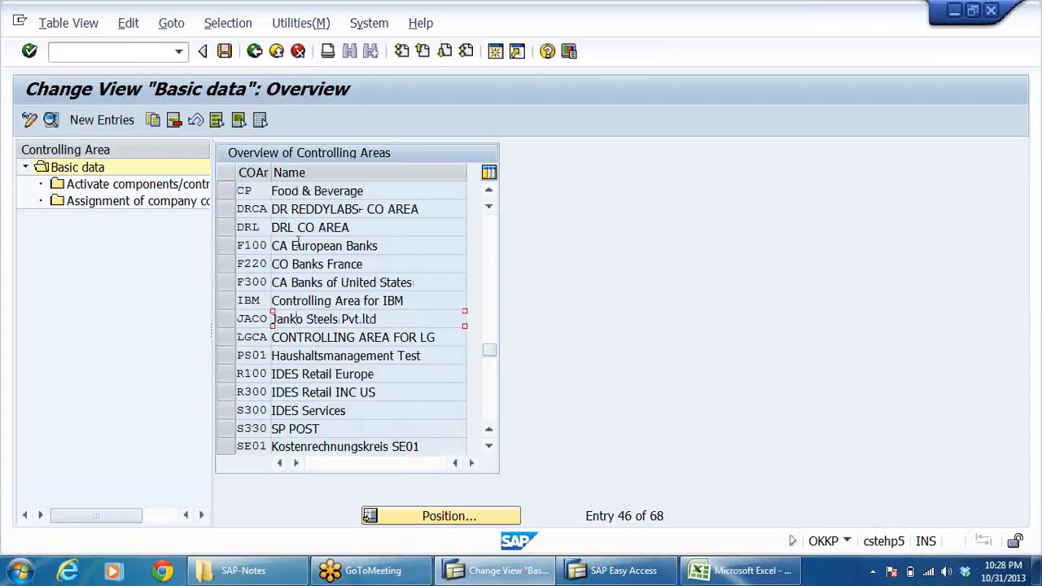
left_click_drag(421, 209, 296, 191)
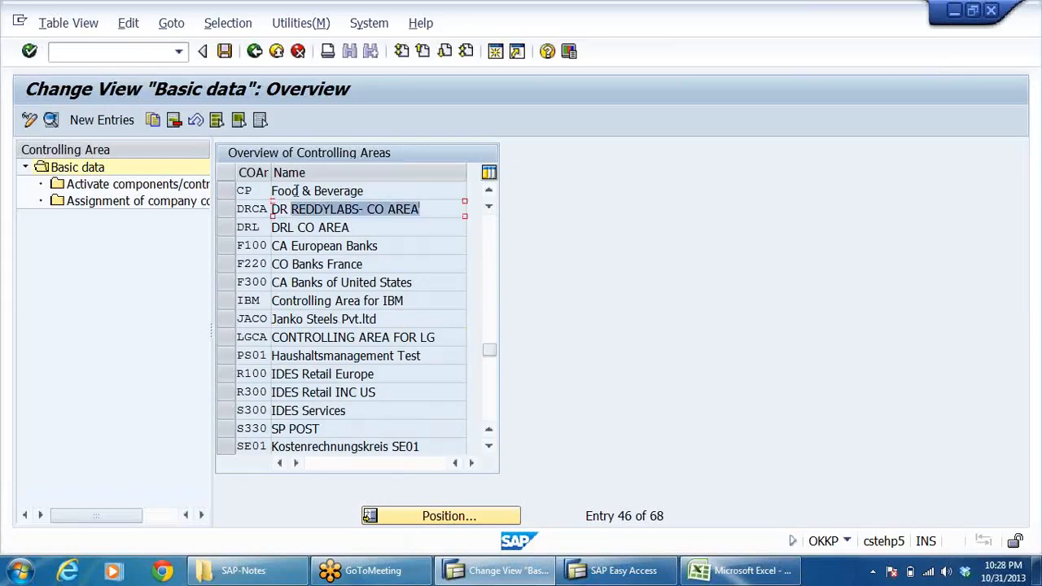
left_click(249, 210)
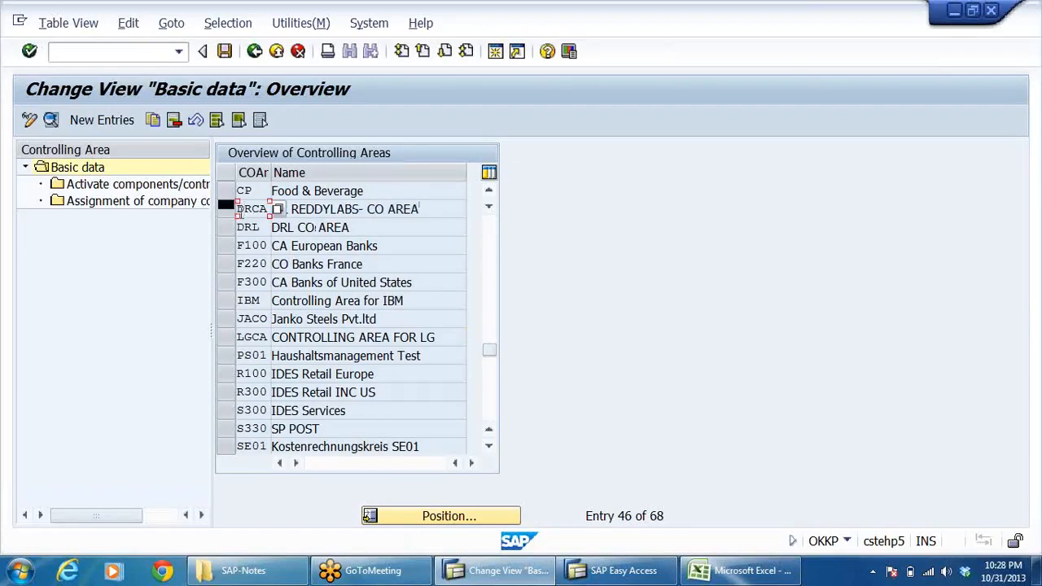
left_click(231, 213)
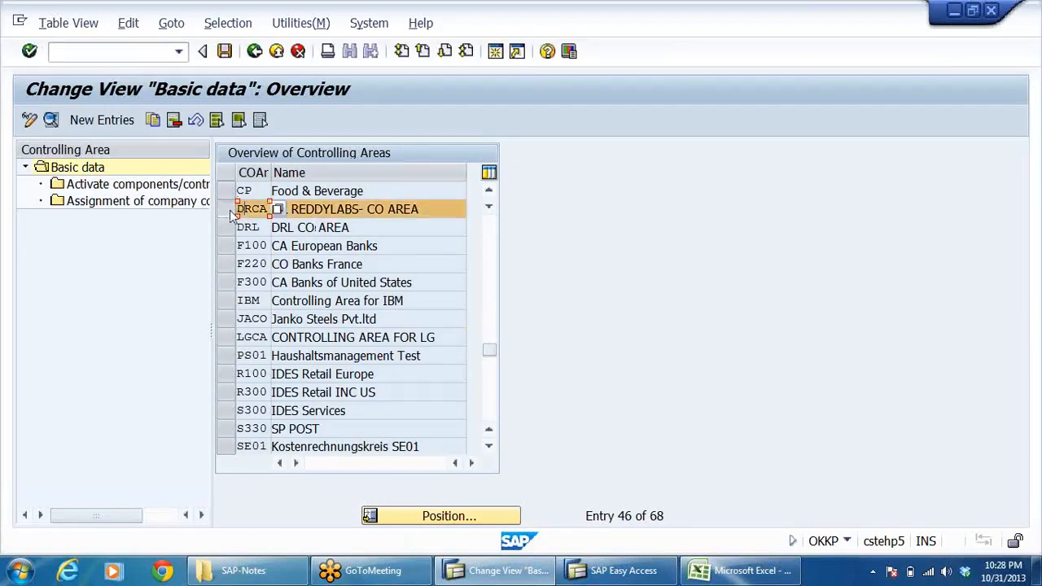
left_click(130, 203)
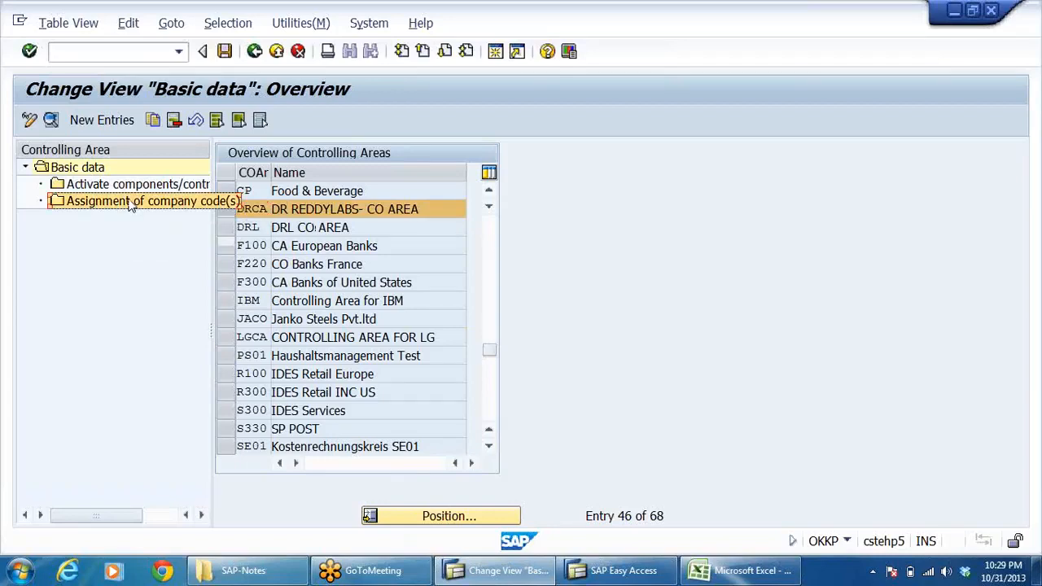
double_click(131, 204)
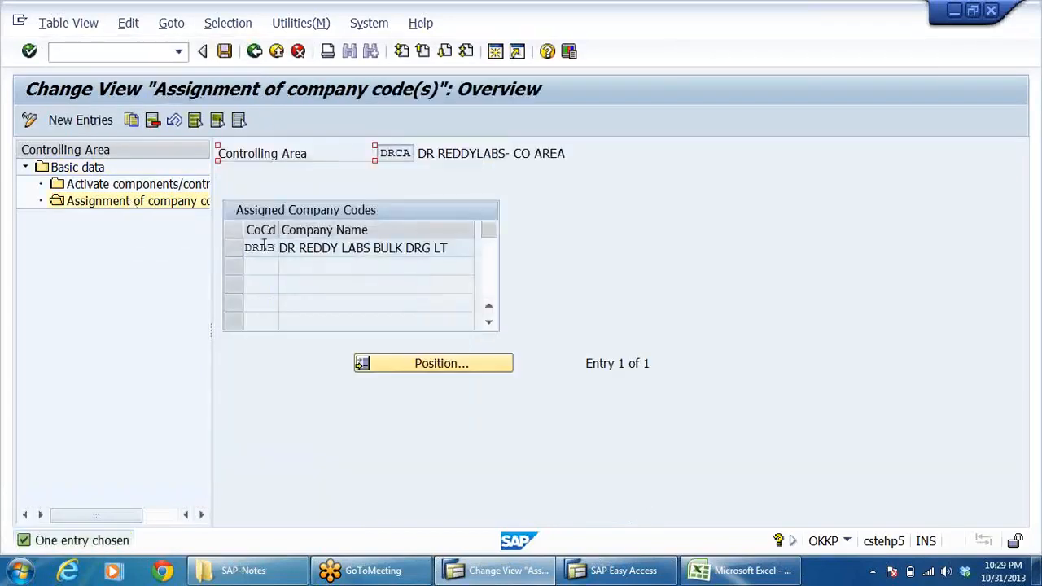
- Add company code DRLP as a new entry under controlling area DRCA and save it in customizing request CSTK900146
left_click(263, 246)
left_click_drag(444, 248, 279, 249)
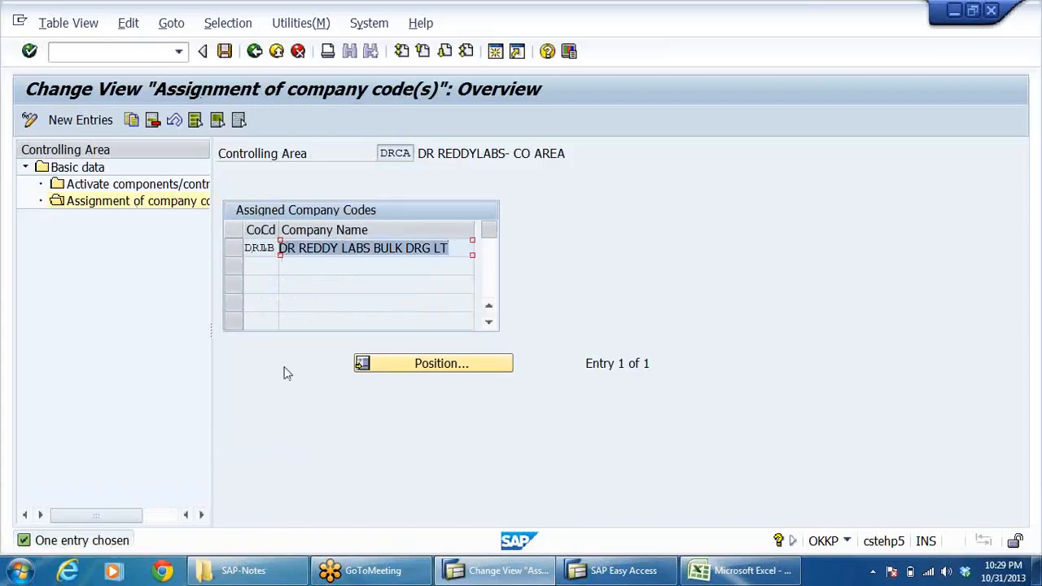
left_click(80, 120)
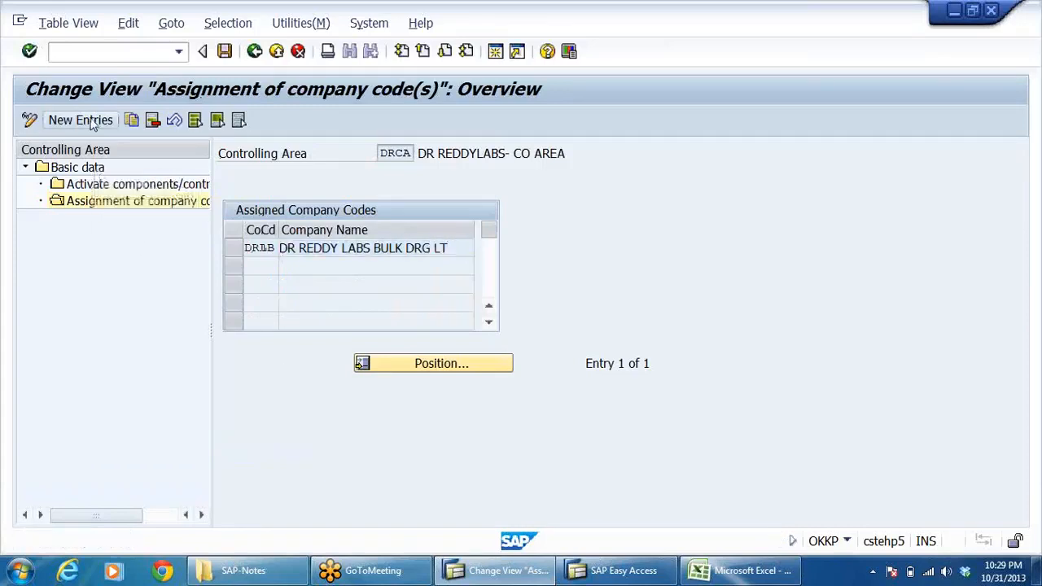
type("D")
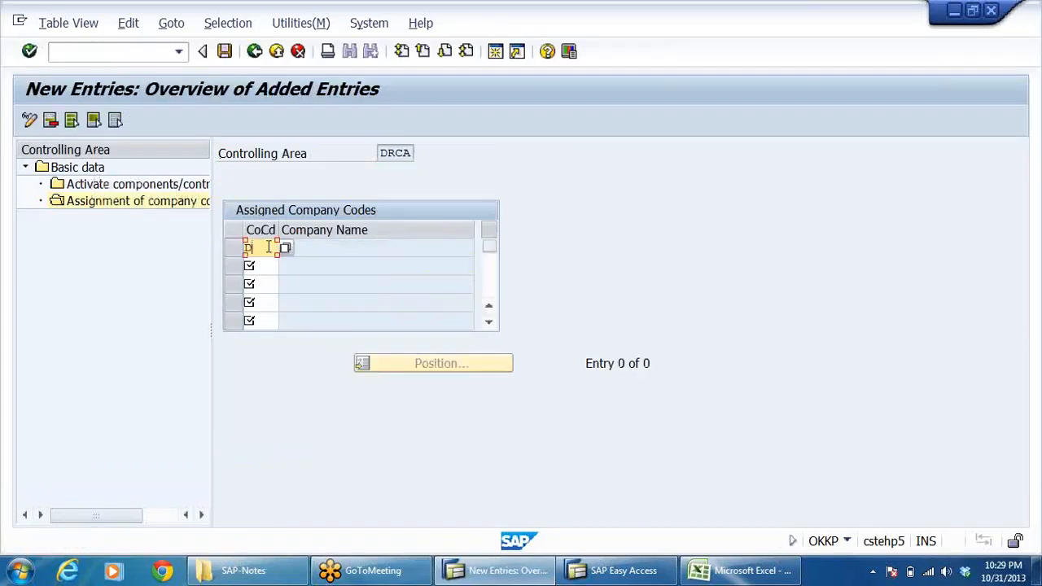
type("RLB")
key("Return")
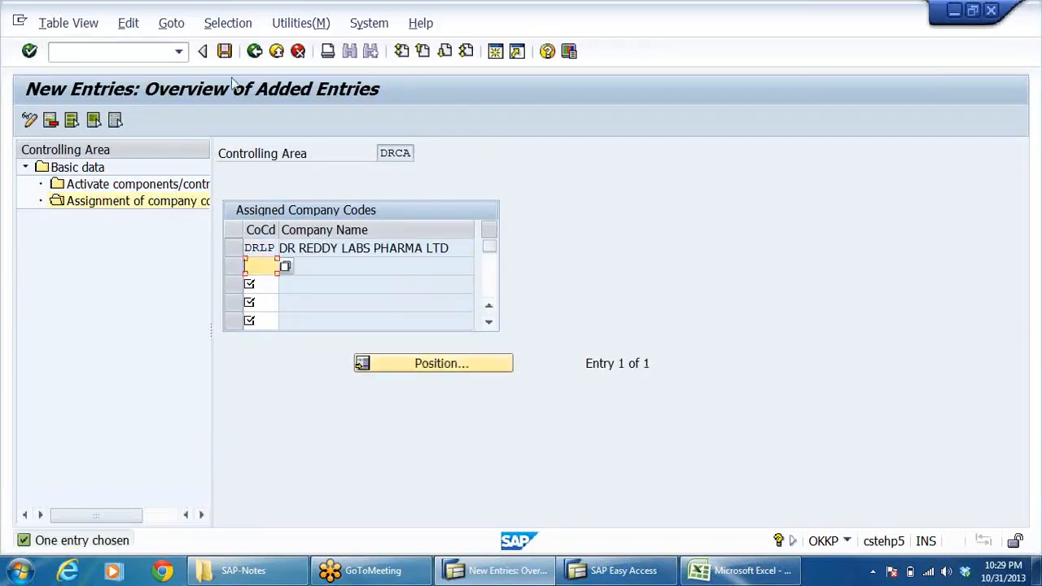
left_click(225, 51)
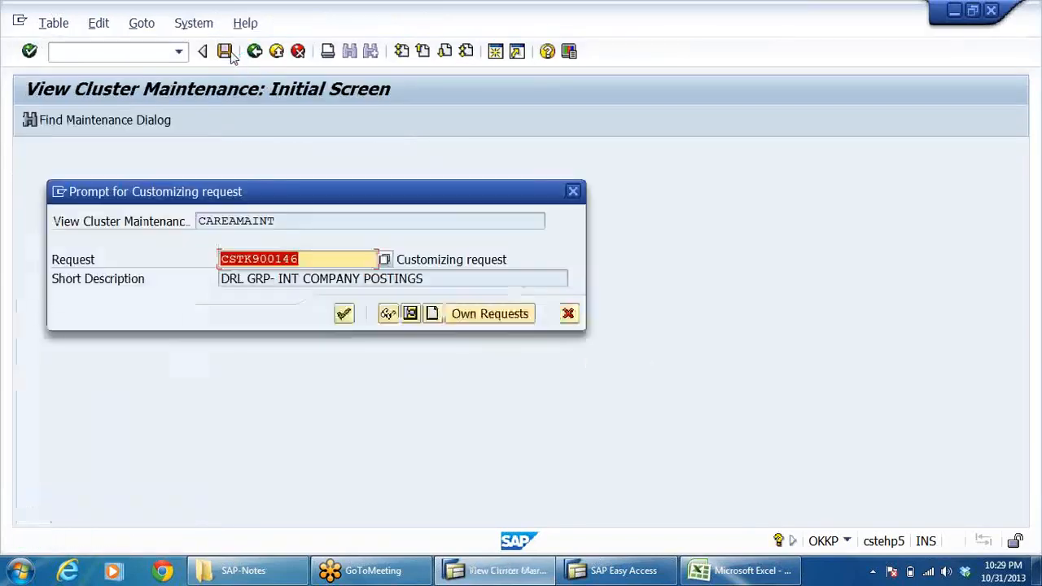
left_click(344, 314)
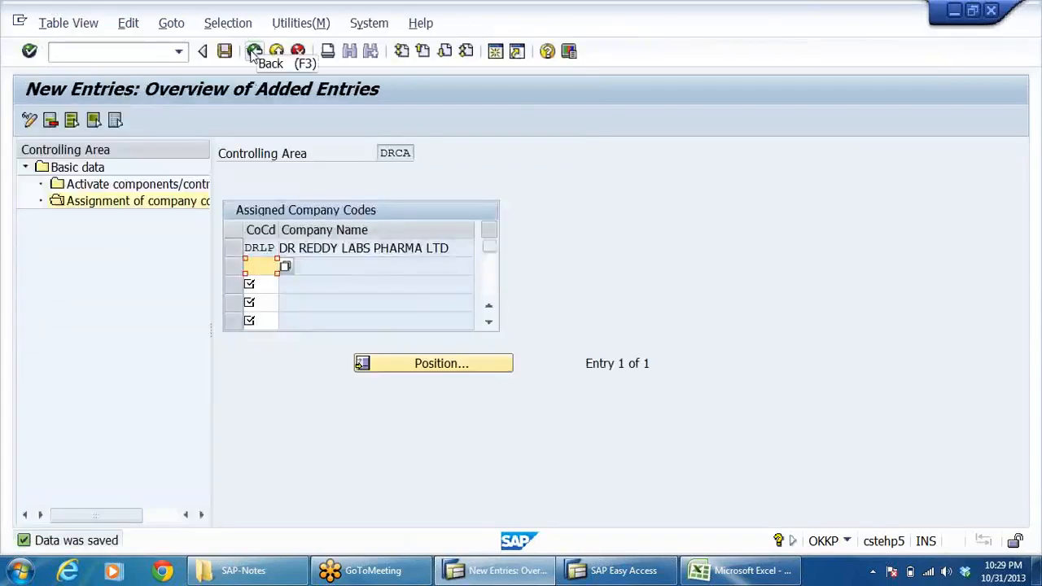
- Leave controlling area maintenance and return to the IMG structure, closing the activity selection
left_click(254, 51)
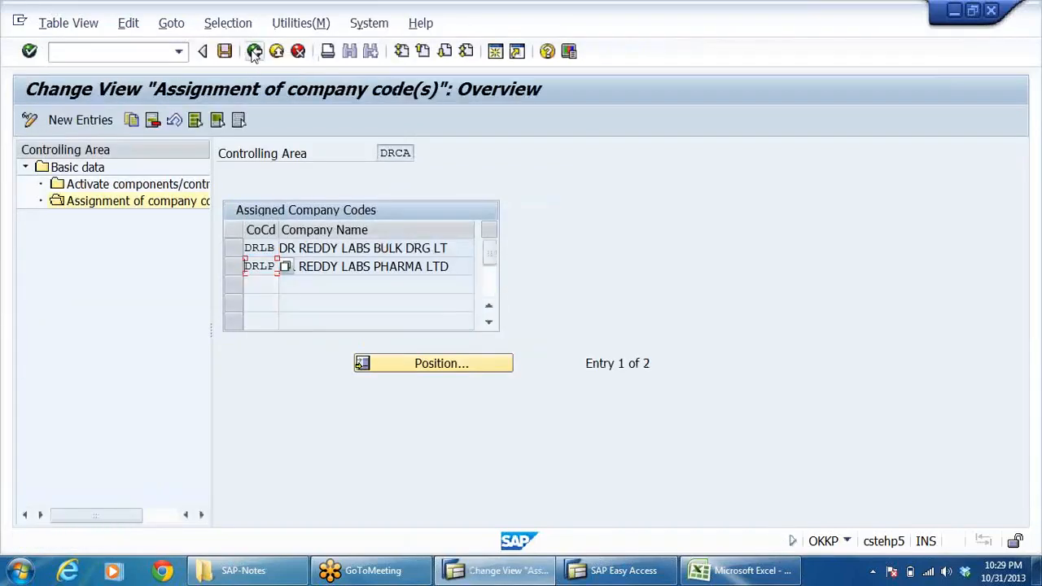
left_click(224, 51)
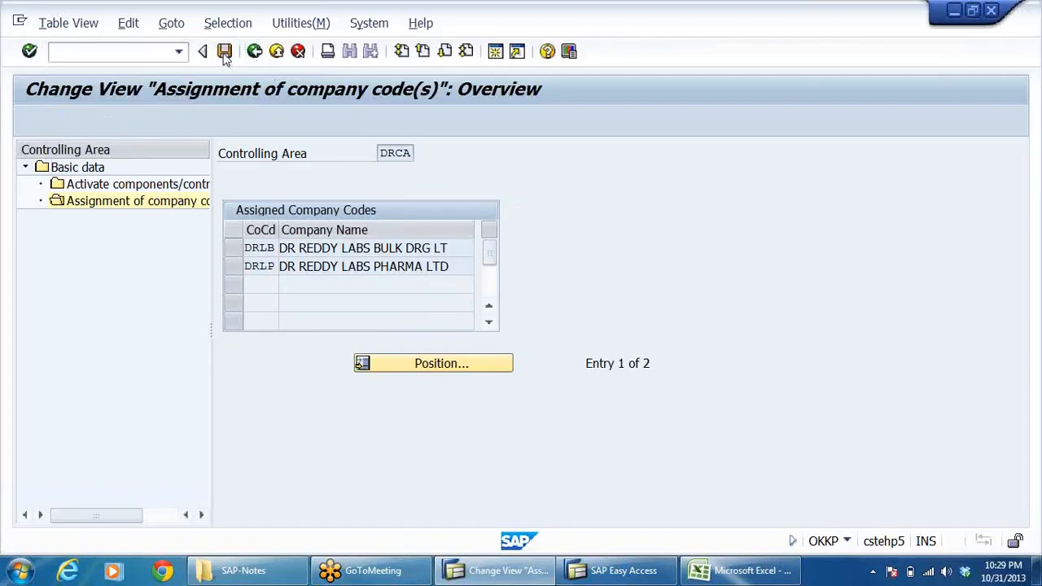
left_click(256, 52)
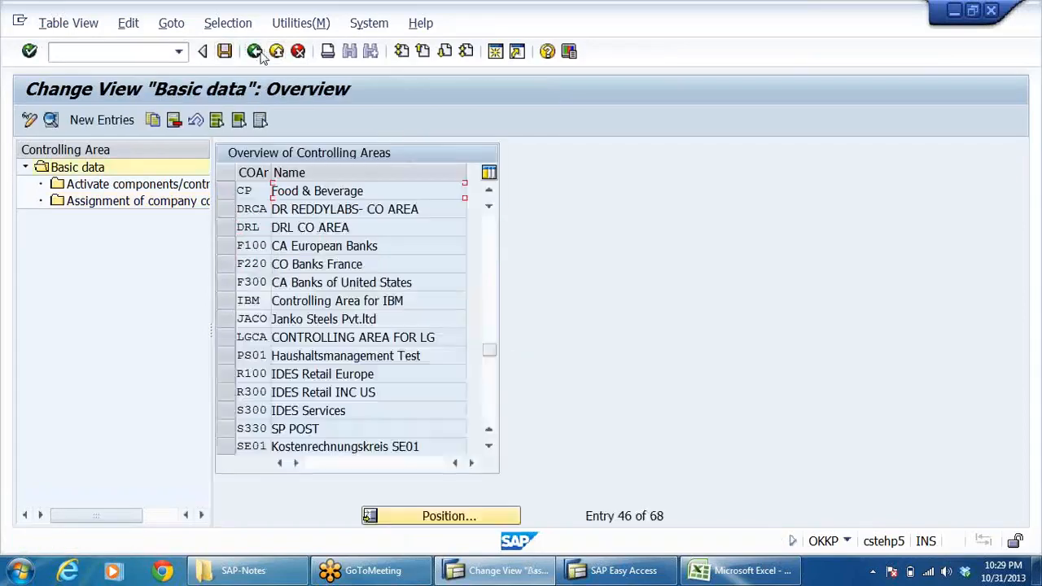
left_click(255, 52)
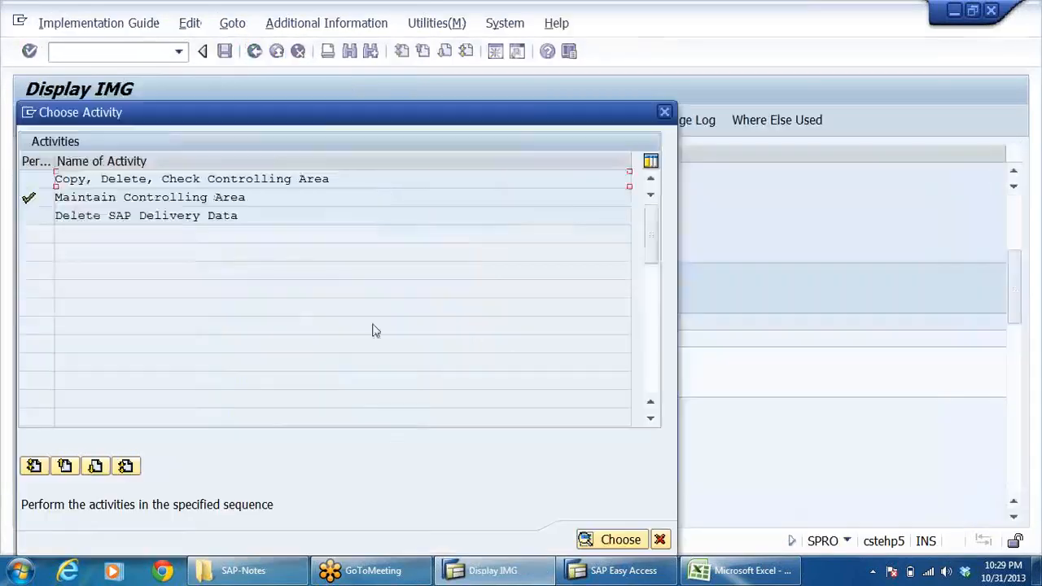
left_click(659, 540)
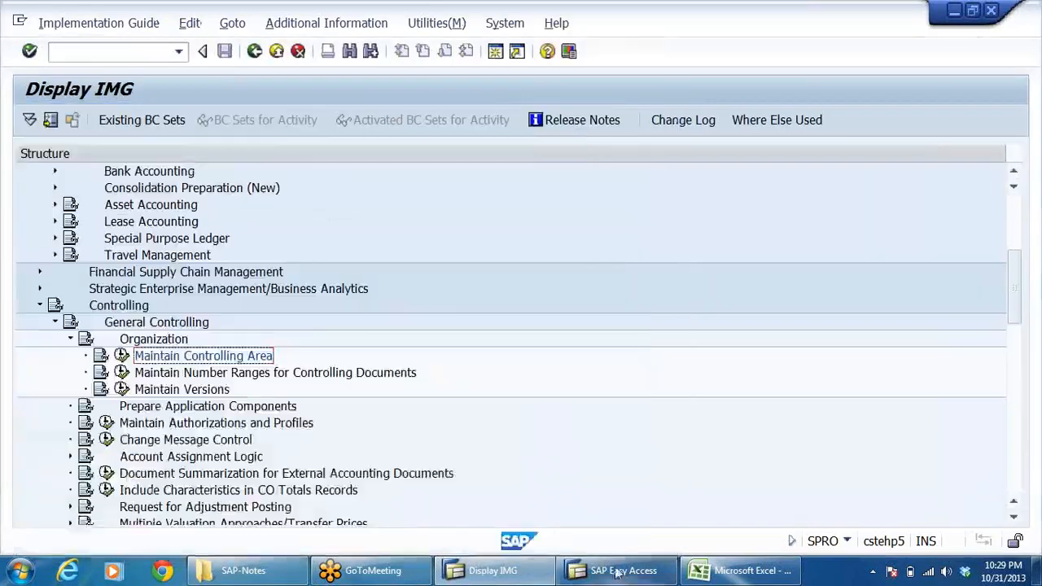
- Switch to the SAP Easy Access session and start F-02 General Posting, going to the first line item's account
left_click(623, 570)
double_click(140, 325)
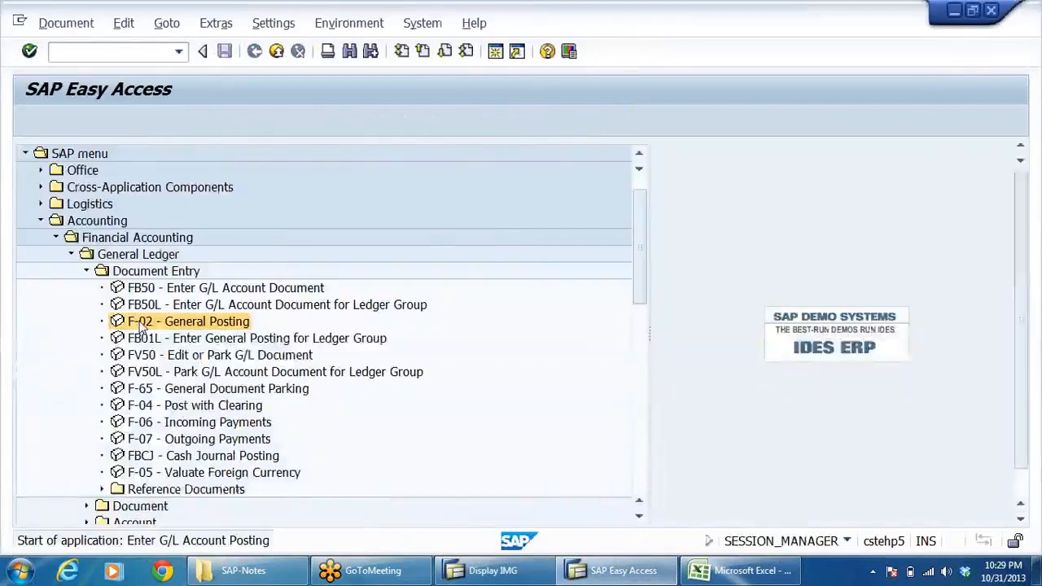
left_click(172, 153)
left_click(178, 170)
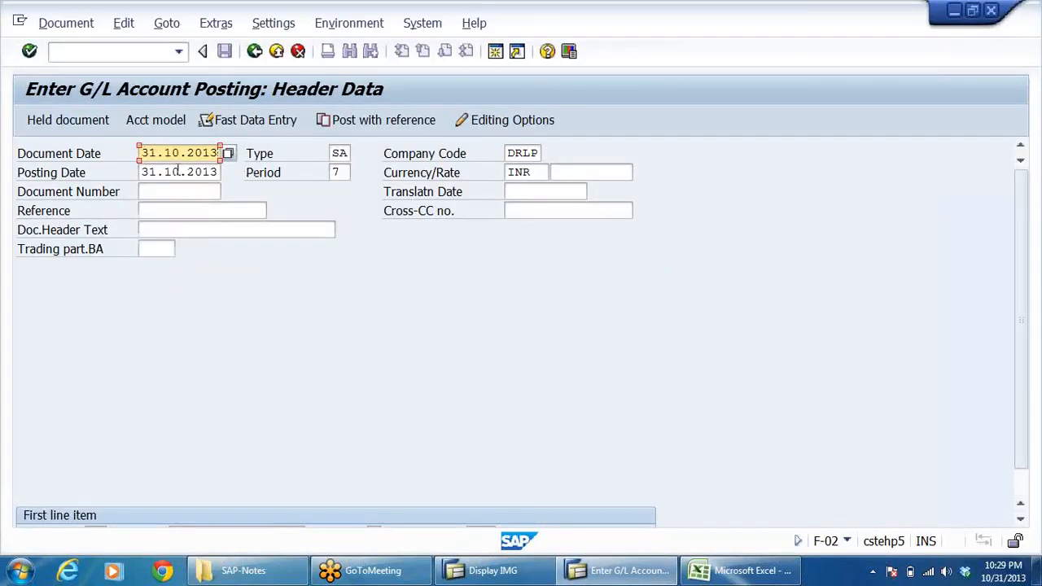
left_click(280, 505)
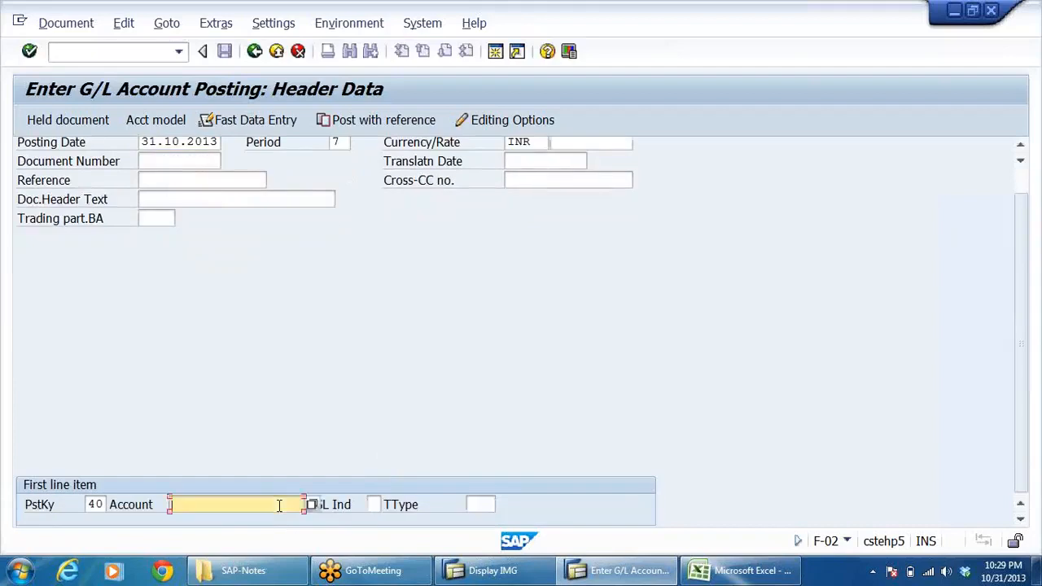
- Switch back to the IMG session and collapse the Organization, General Controlling and Controlling branches
left_click(491, 570)
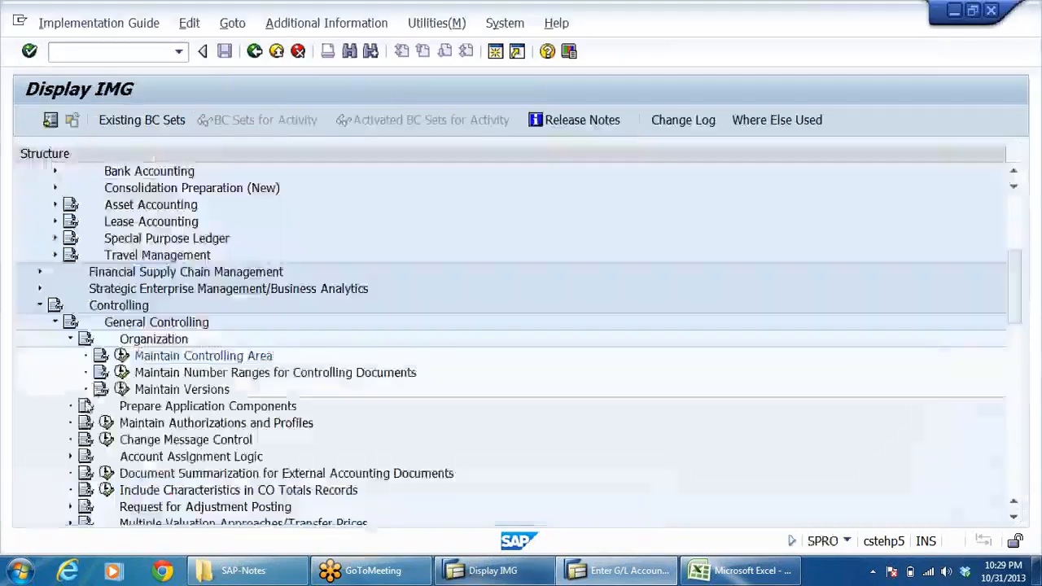
left_click(70, 338)
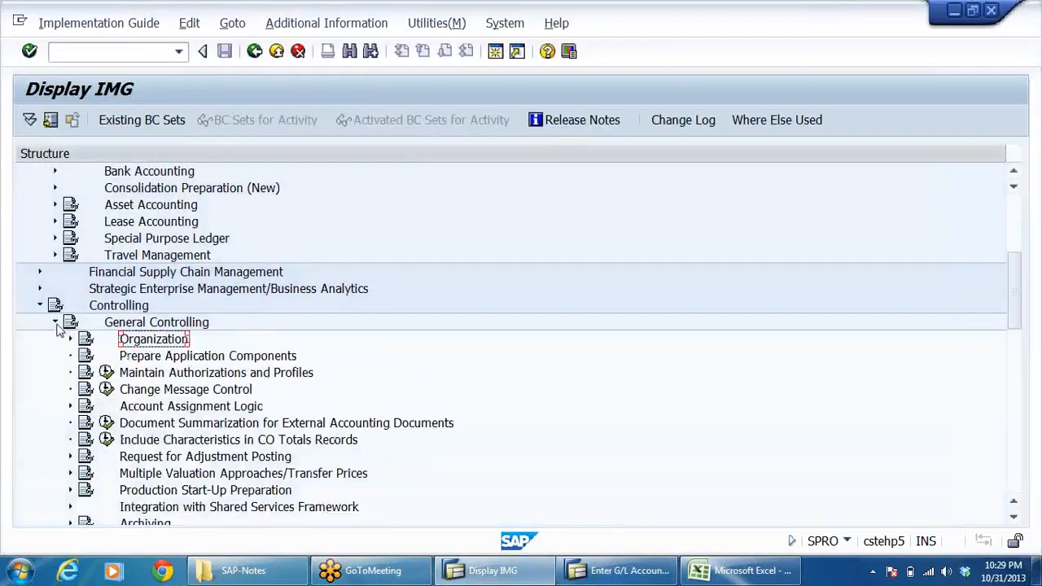
left_click(56, 322)
left_click(43, 304)
- Expand Financial Accounting (New), General Ledger Accounting (New), Business Transactions and Document Splitting in the IMG structure
scroll(45, 269, "up", 3)
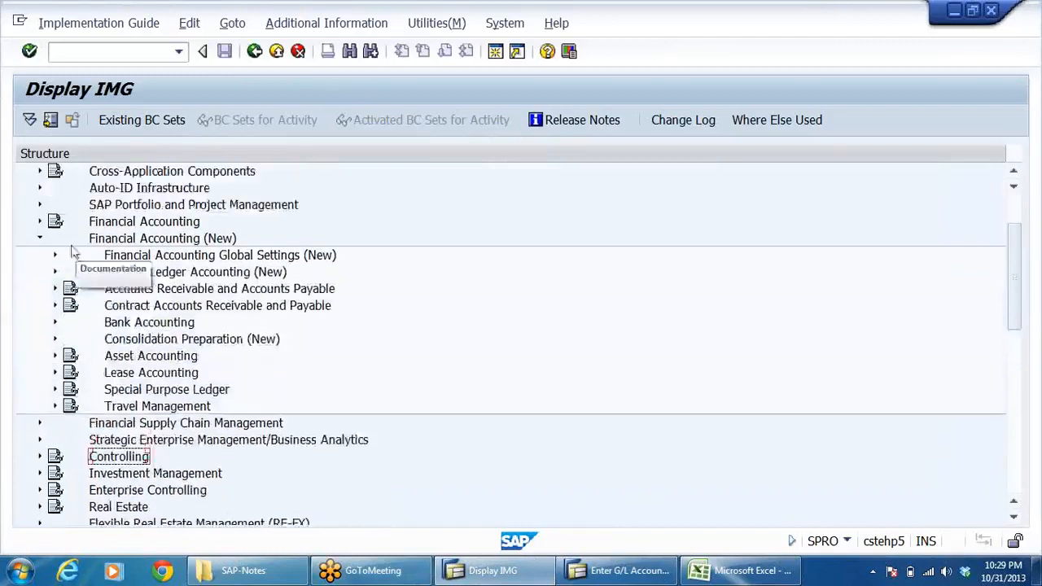
left_click(41, 239)
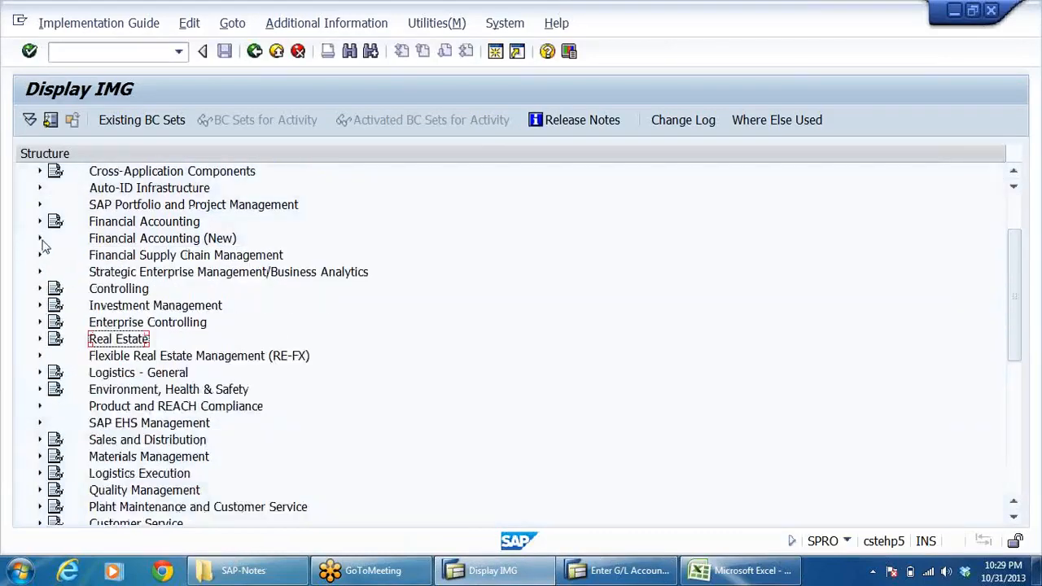
left_click(40, 239)
left_click(173, 259)
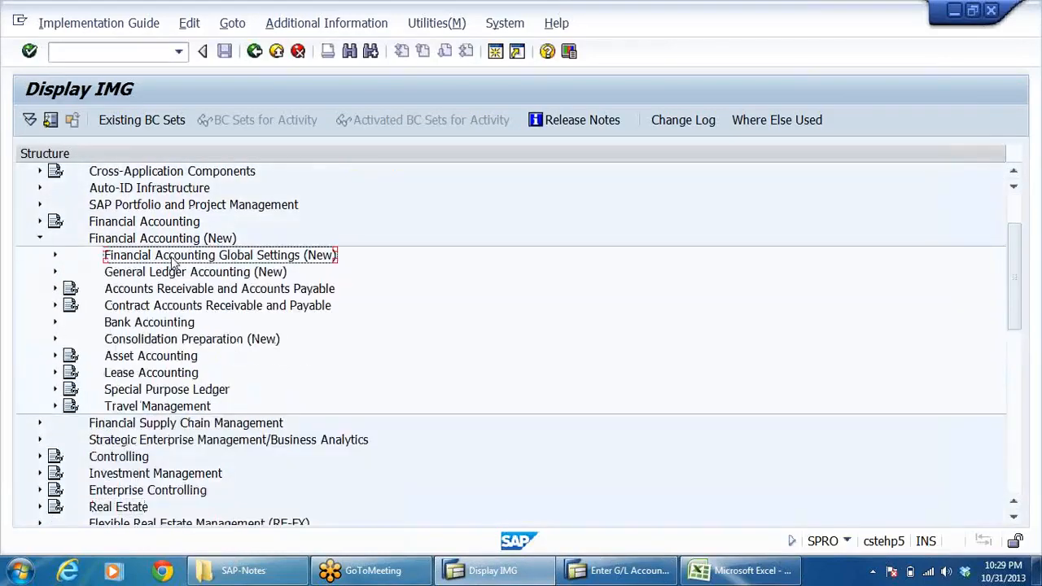
key("Down")
key("Right")
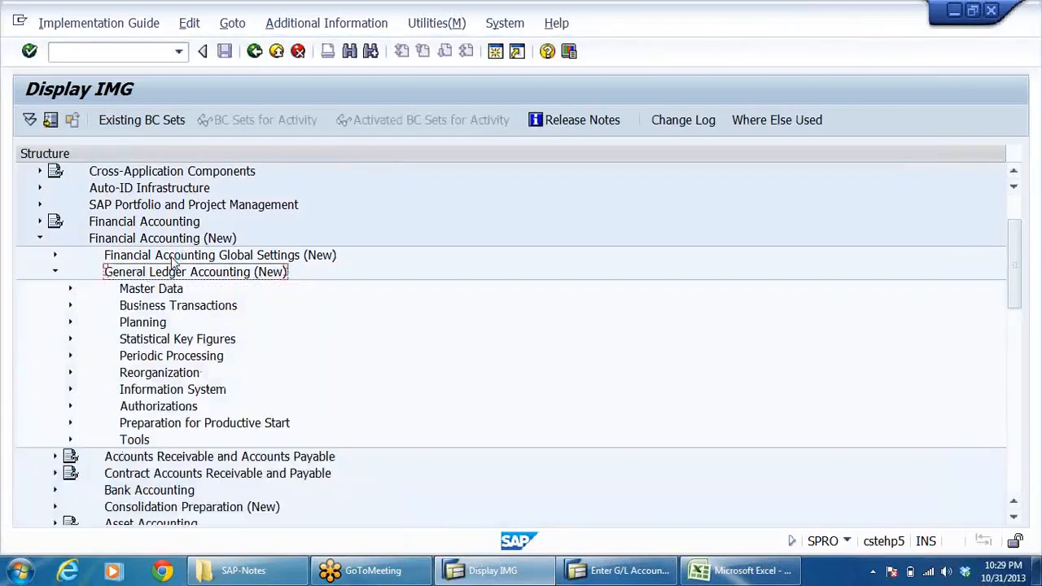
key("Down")
key("Down")
key("Right")
key("Down")
key("Down")
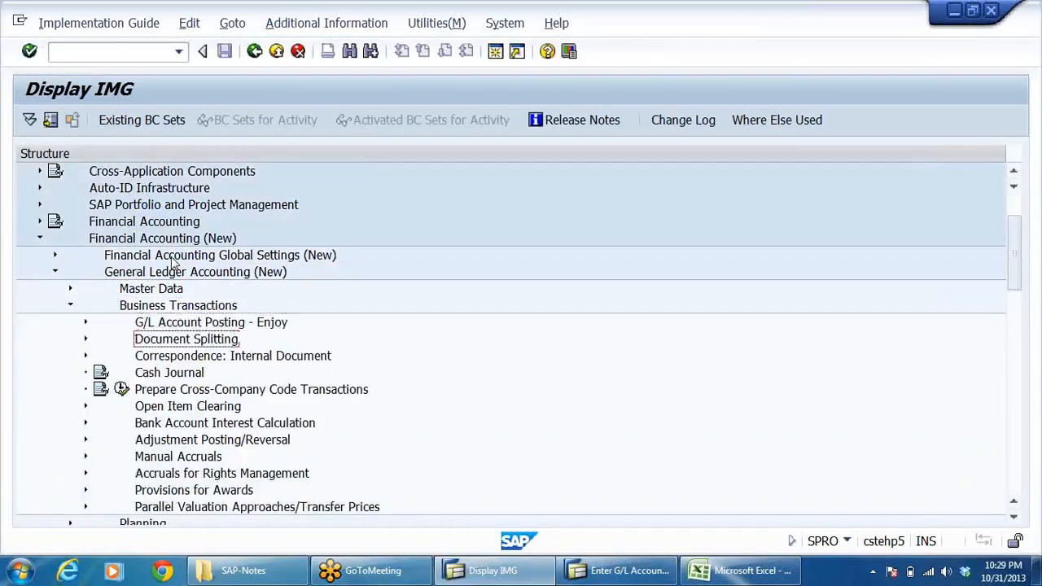
key("Right")
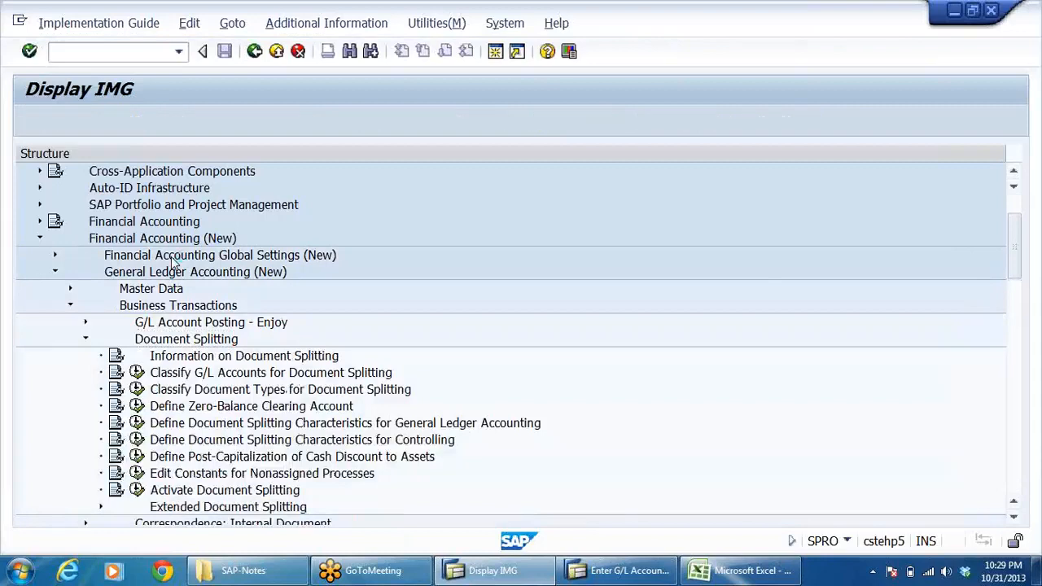
- Open the Activate Document Splitting activity from the Document Splitting branch
key("Down")
key("Down")
key("Down")
scroll(171, 257, "down", 3)
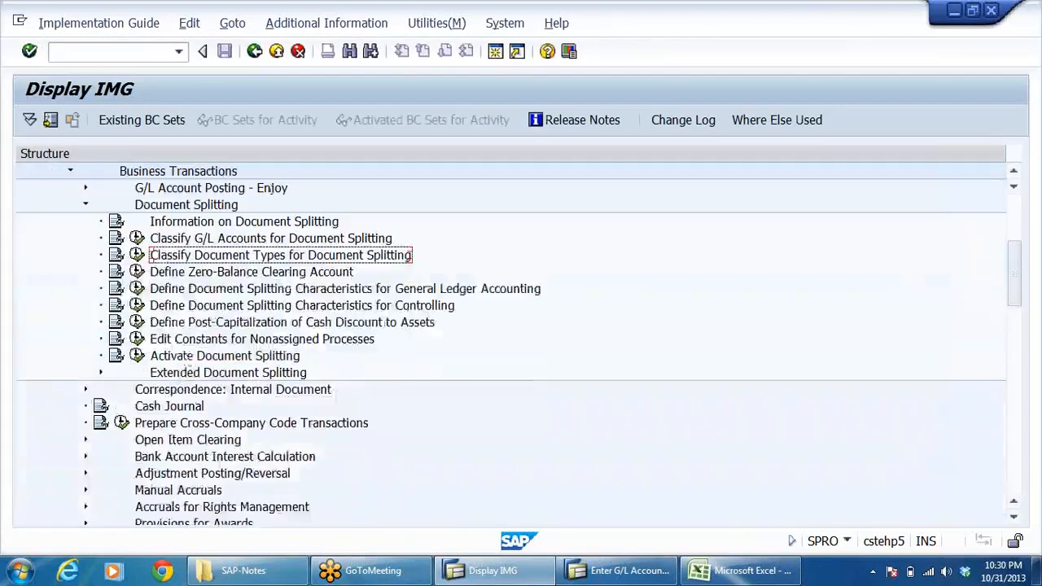
left_click(188, 359)
left_click(137, 356)
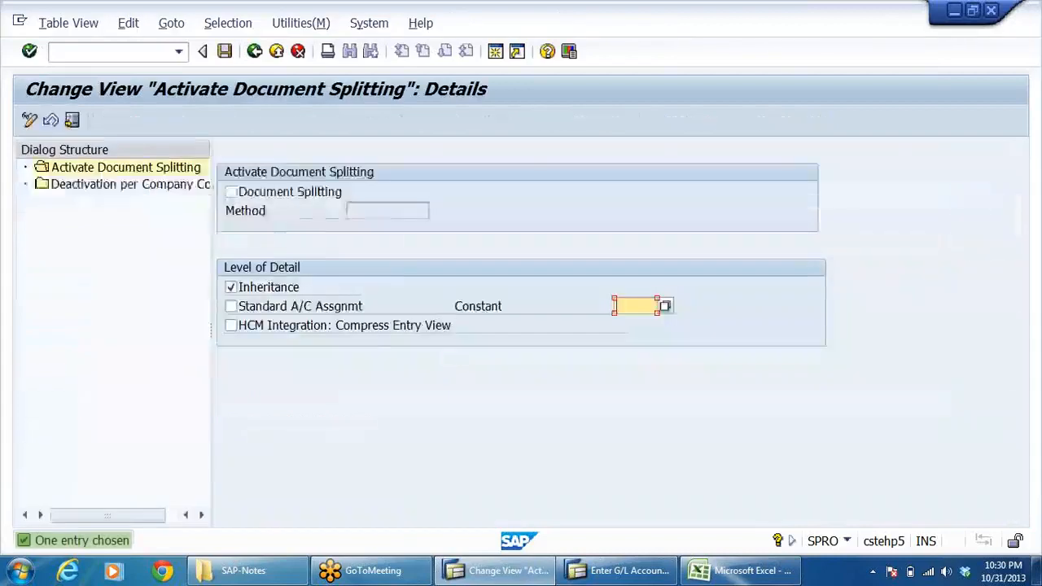
- Look up company code DRLP in the deactivation per company code list and check its inactive setting alongside DRLB
double_click(106, 187)
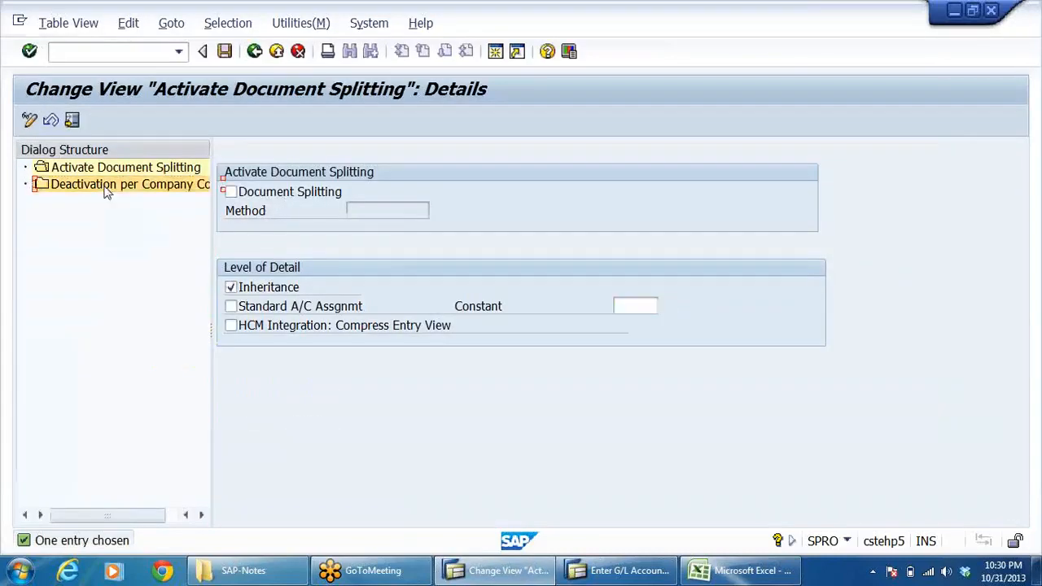
left_click(429, 458)
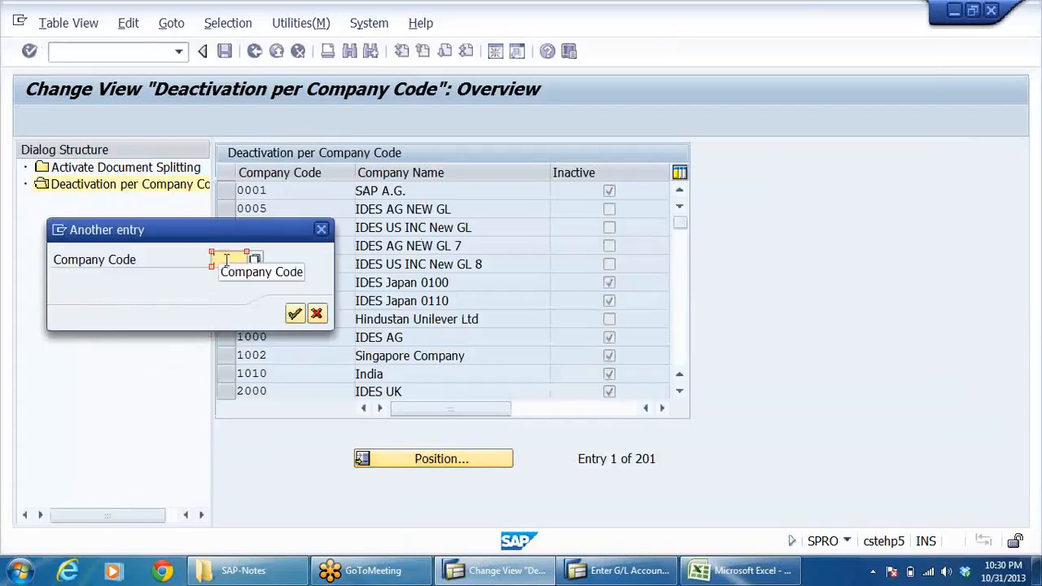
type("DR")
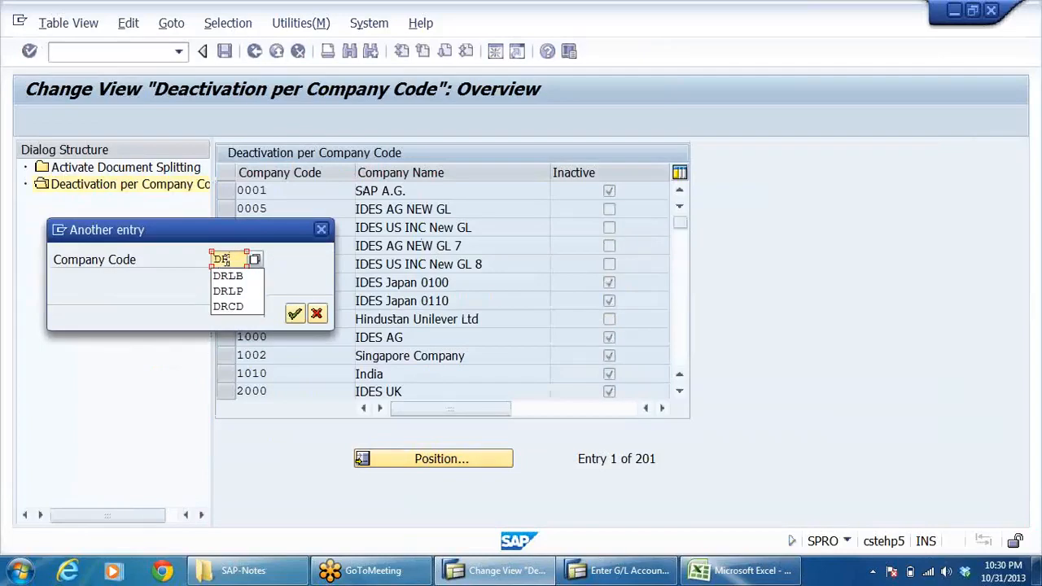
left_click(228, 291)
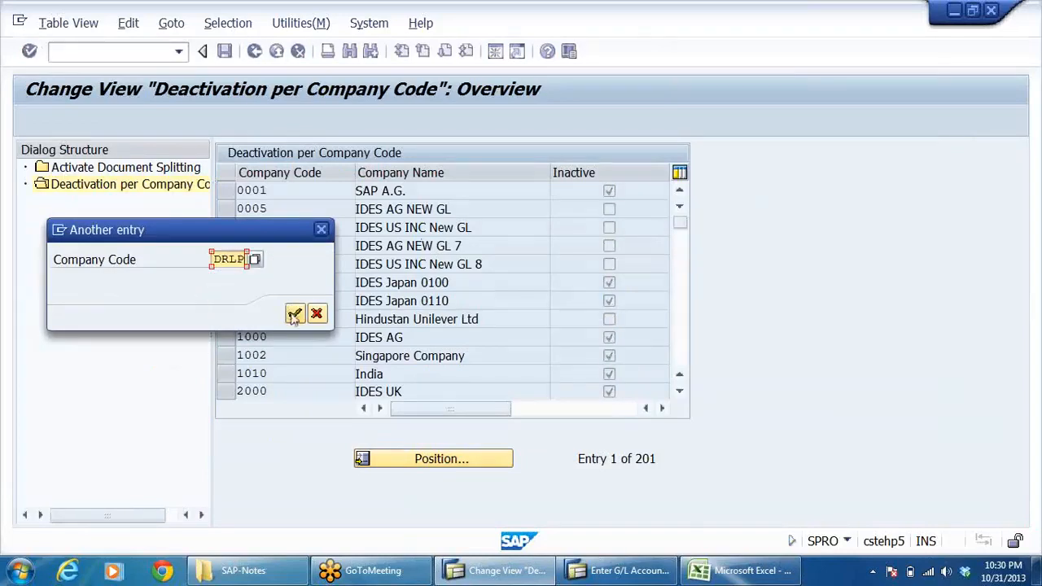
left_click(294, 313)
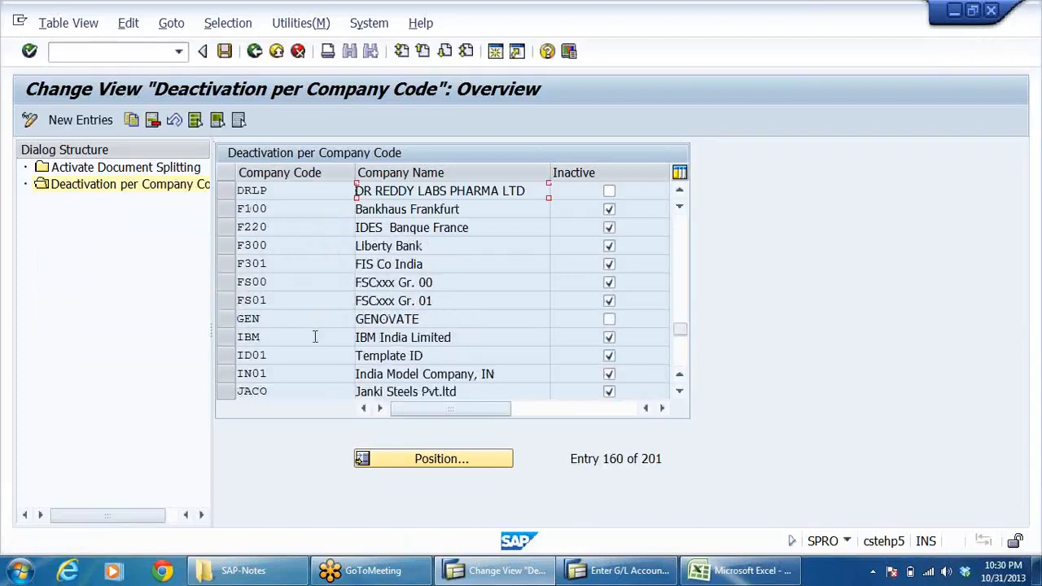
left_click(680, 190)
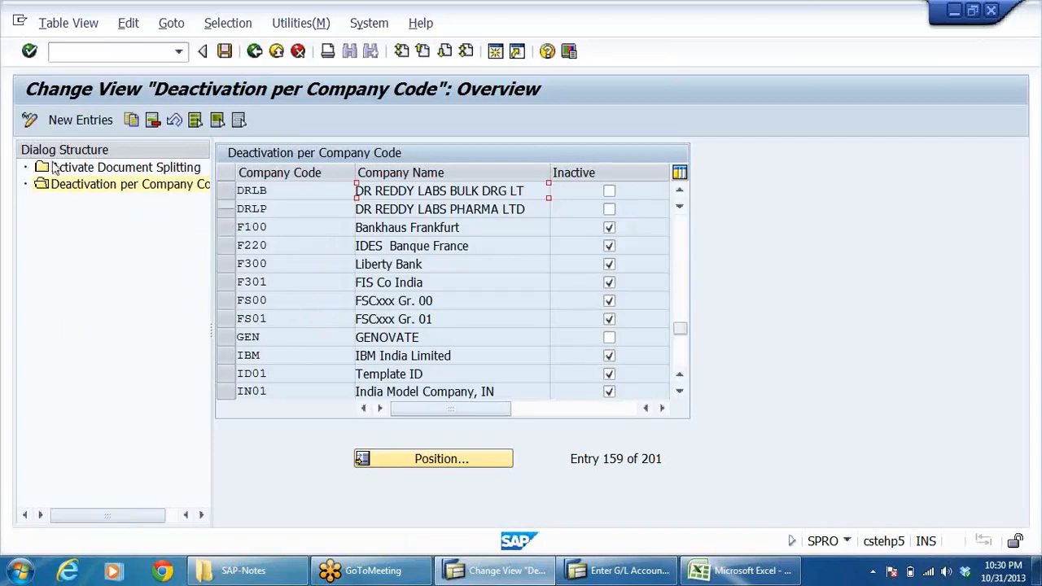
- Review the Activate Document Splitting details and return to the IMG structure
double_click(116, 167)
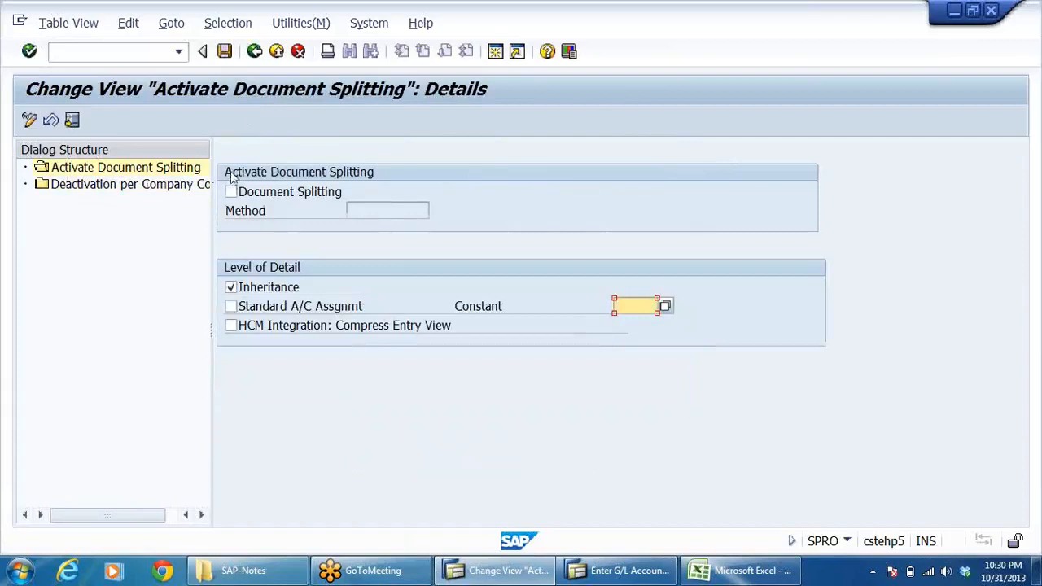
left_click(225, 52)
left_click(254, 51)
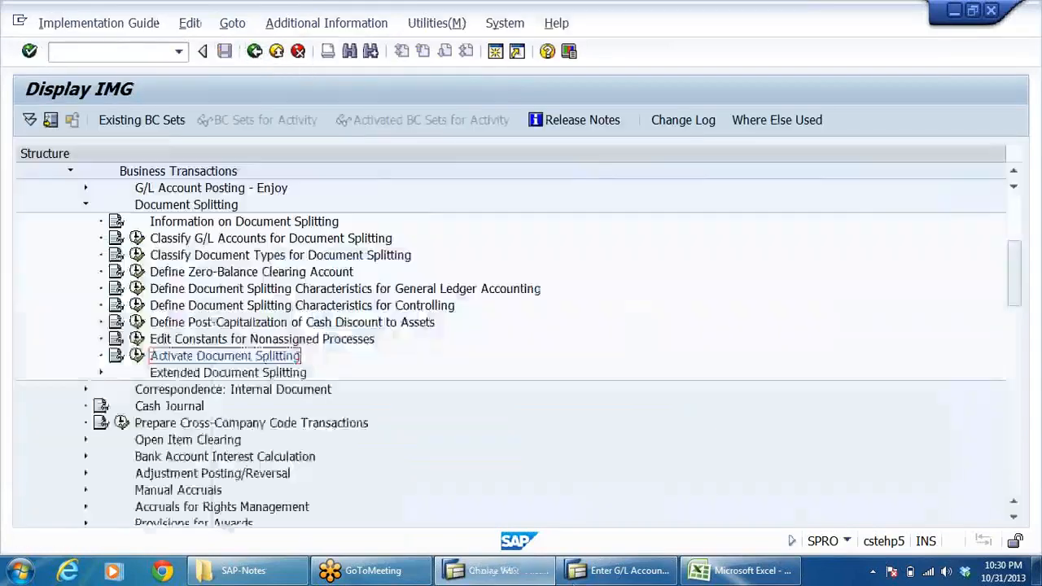
- Switch to the F-02 session and enter G/L account 400301 for the first line item
left_click(640, 572)
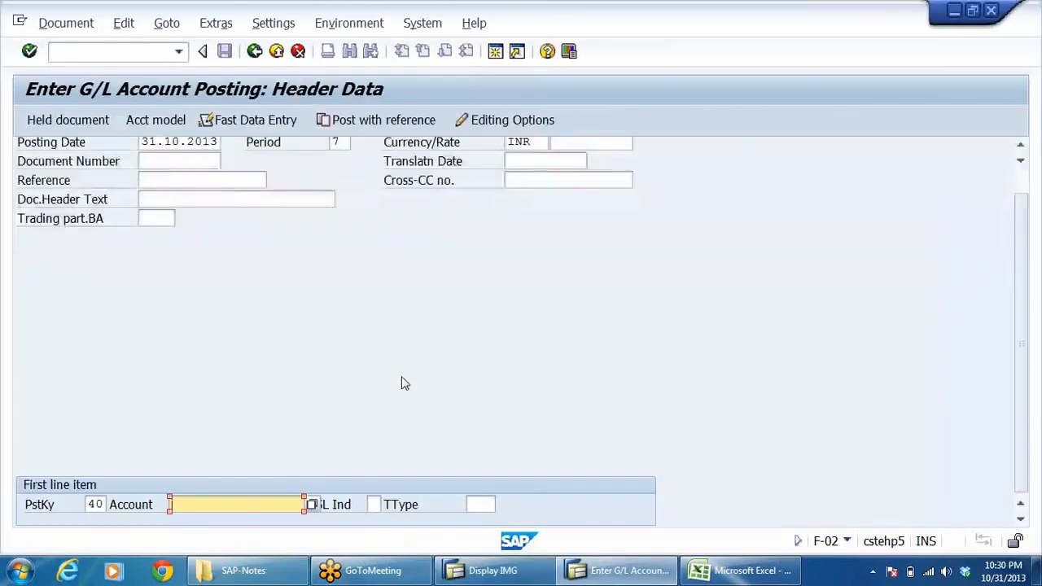
scroll(366, 334, "up", 1)
scroll(358, 346, "down", 1)
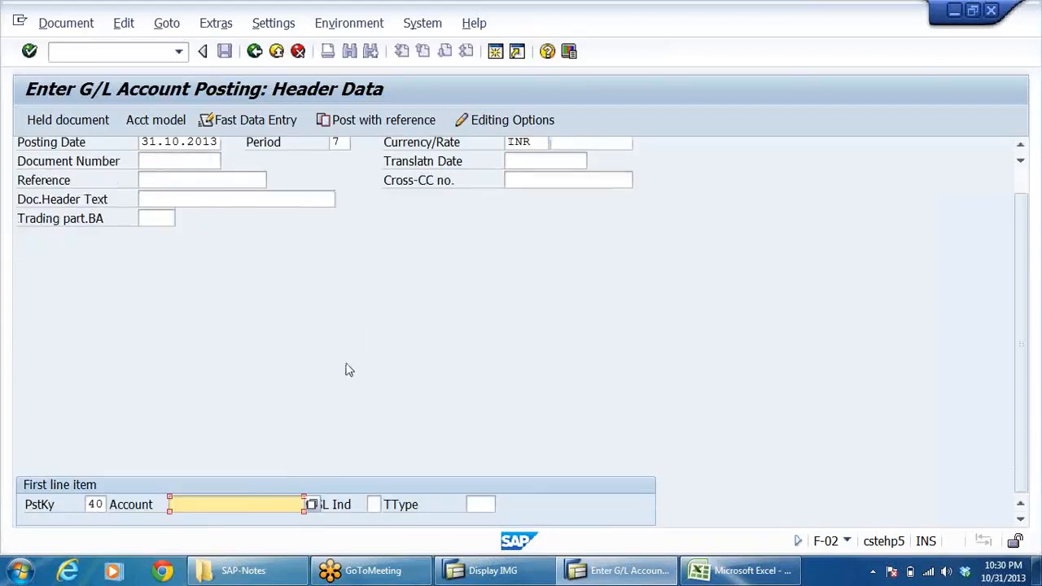
left_click(245, 502)
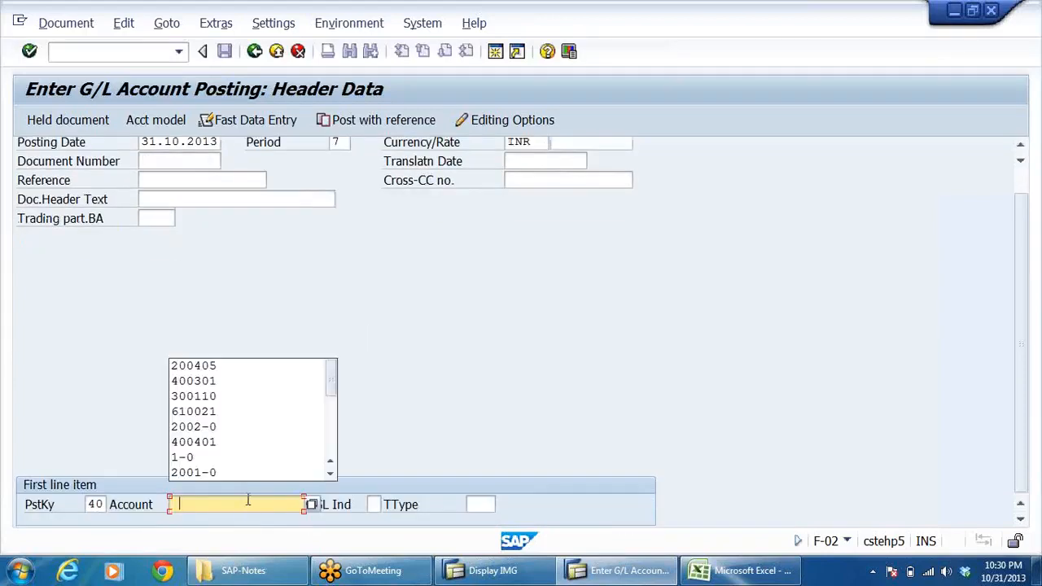
left_click(253, 385)
key("Return")
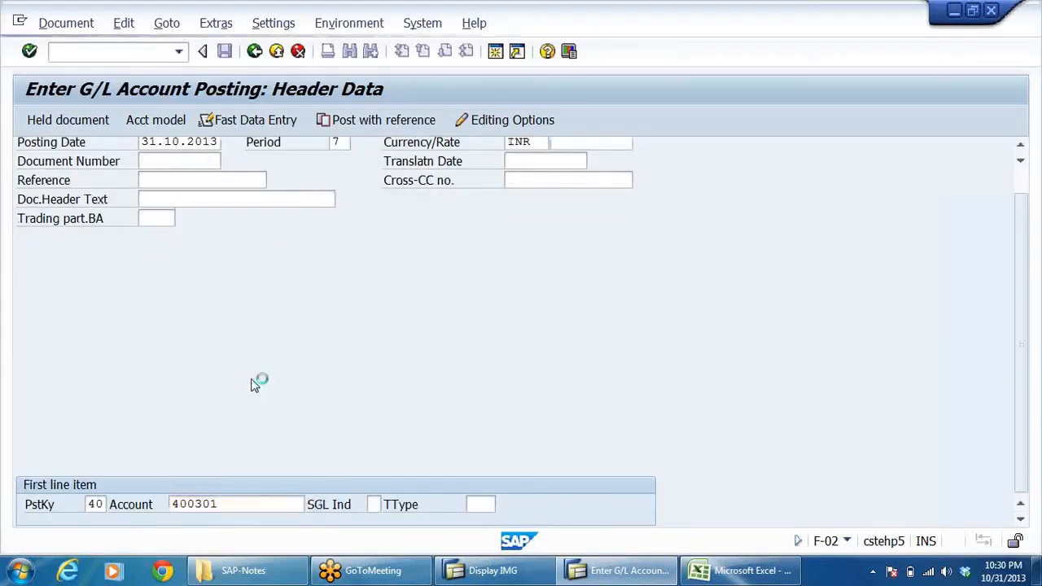
- Give the office rent debit item an amount of 25000 INR and the text TEST
left_click(231, 227)
left_click(186, 246)
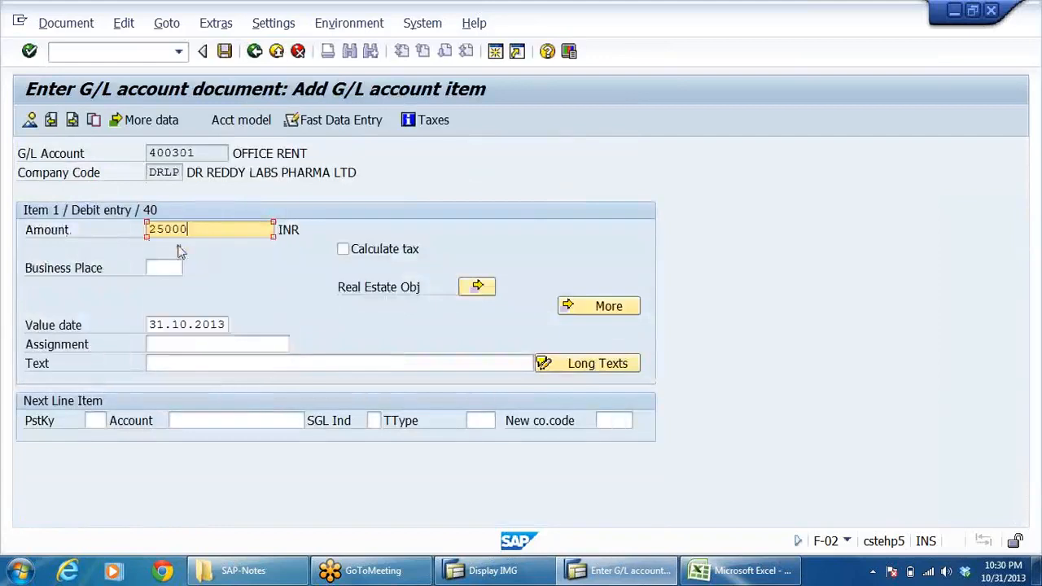
left_click(173, 366)
left_click(162, 380)
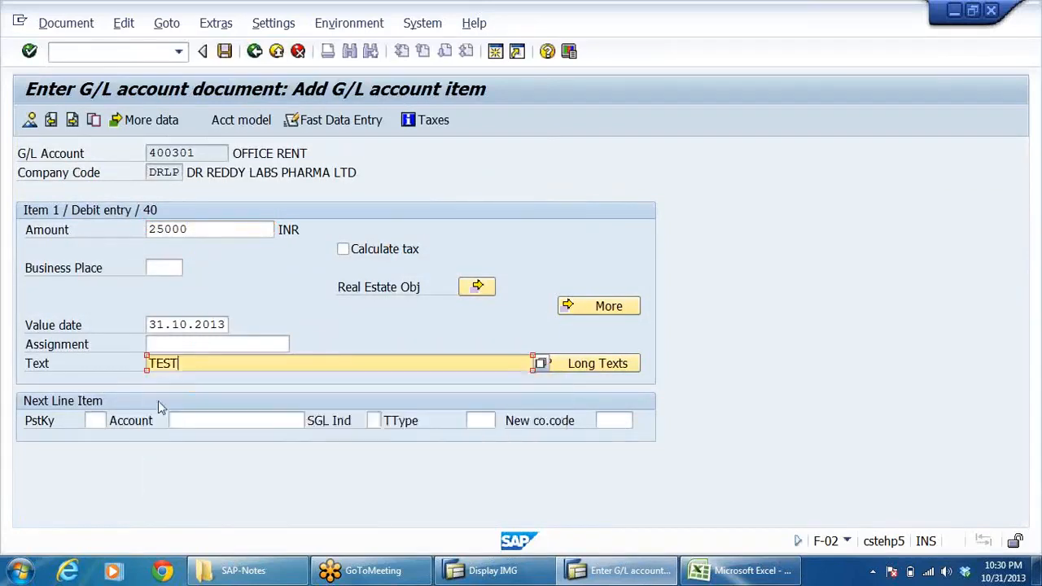
- Add the next line item with posting key 50 and account 200405
left_click(95, 420)
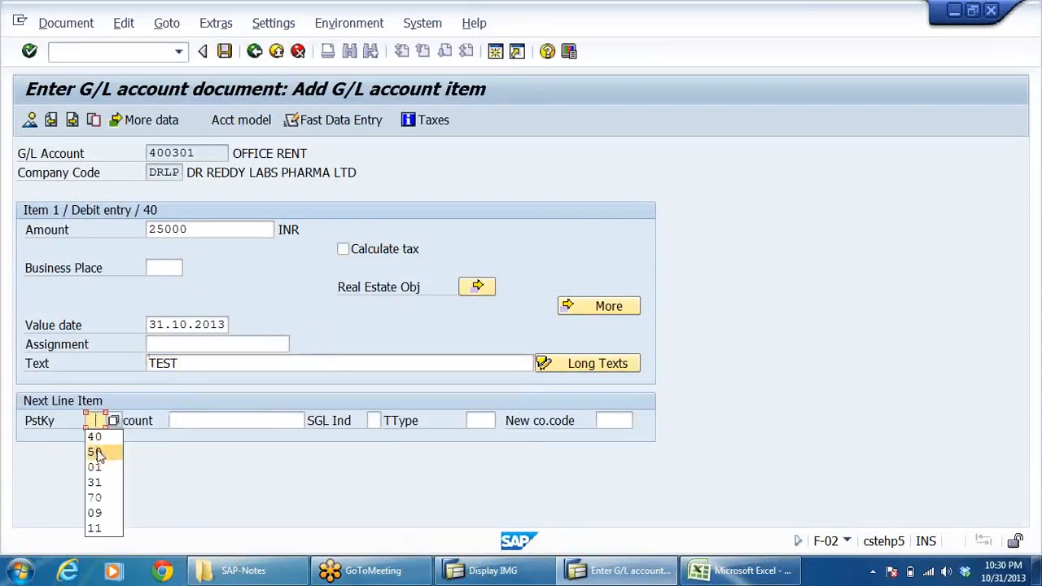
left_click(94, 452)
left_click(205, 419)
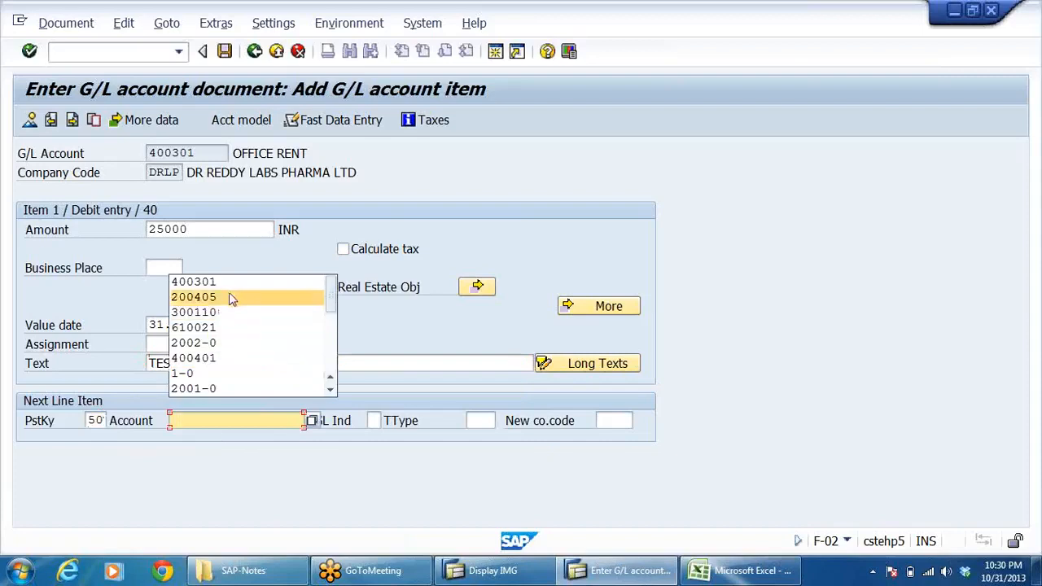
left_click(231, 299)
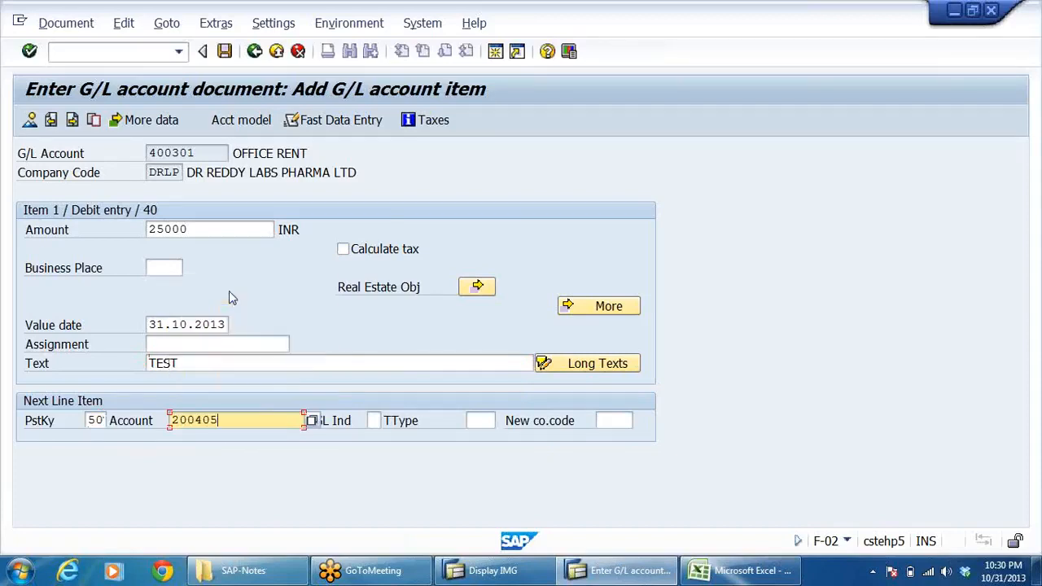
key("Return")
- Enter 25000 INR and the text TEST for the bank credit item, review the document overview and post the document
left_click(175, 231)
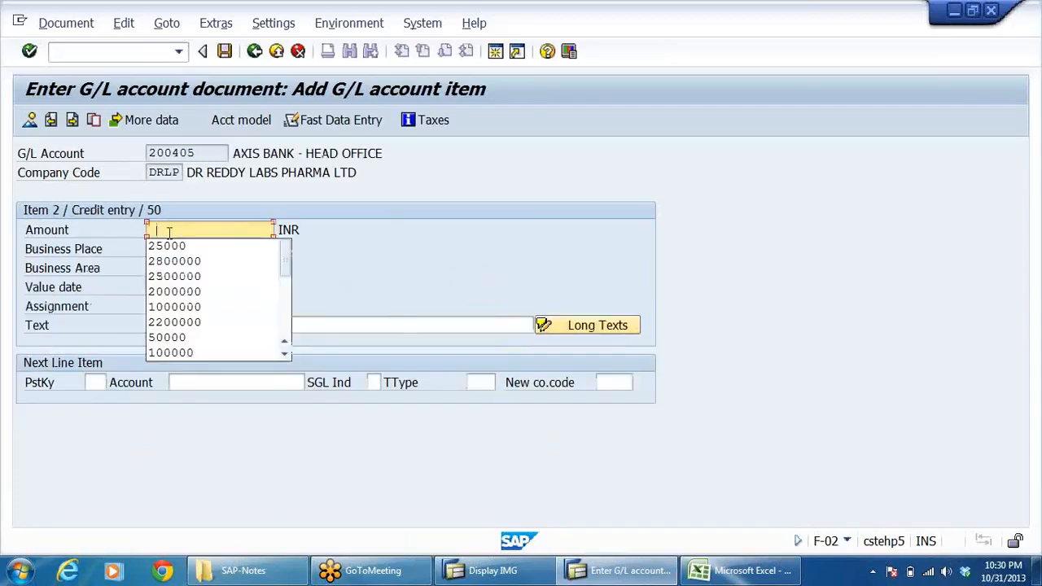
left_click(175, 244)
left_click(191, 326)
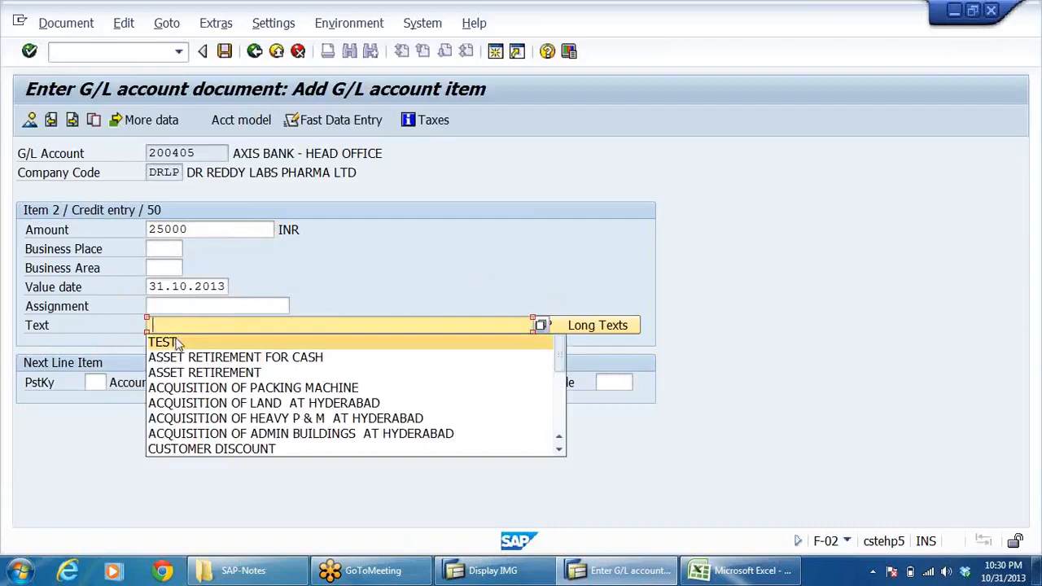
left_click(175, 342)
left_click(30, 121)
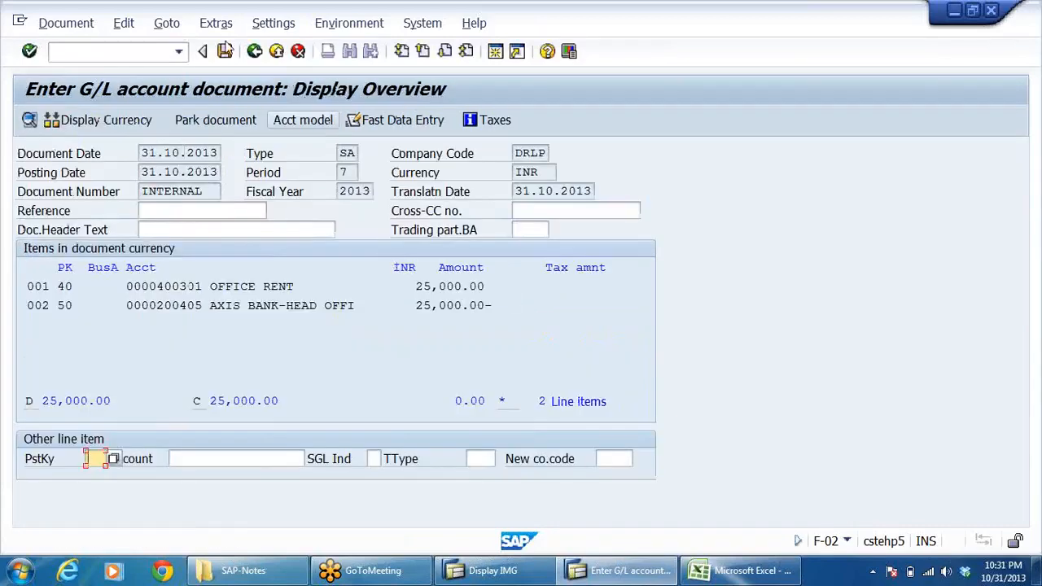
left_click(303, 120)
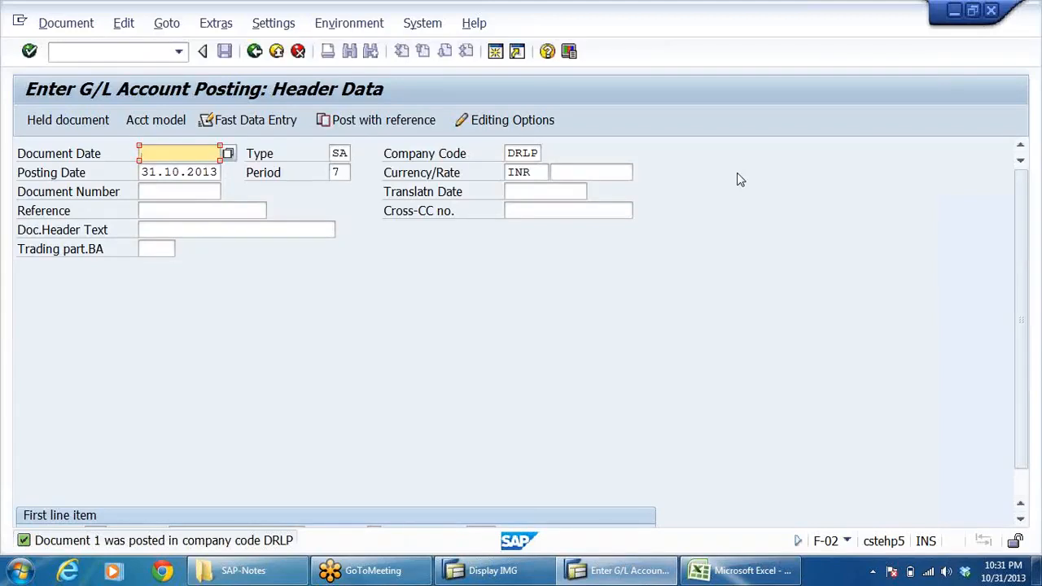
- Exit F-02 without entering another document and return to SAP Easy Access
left_click(526, 153)
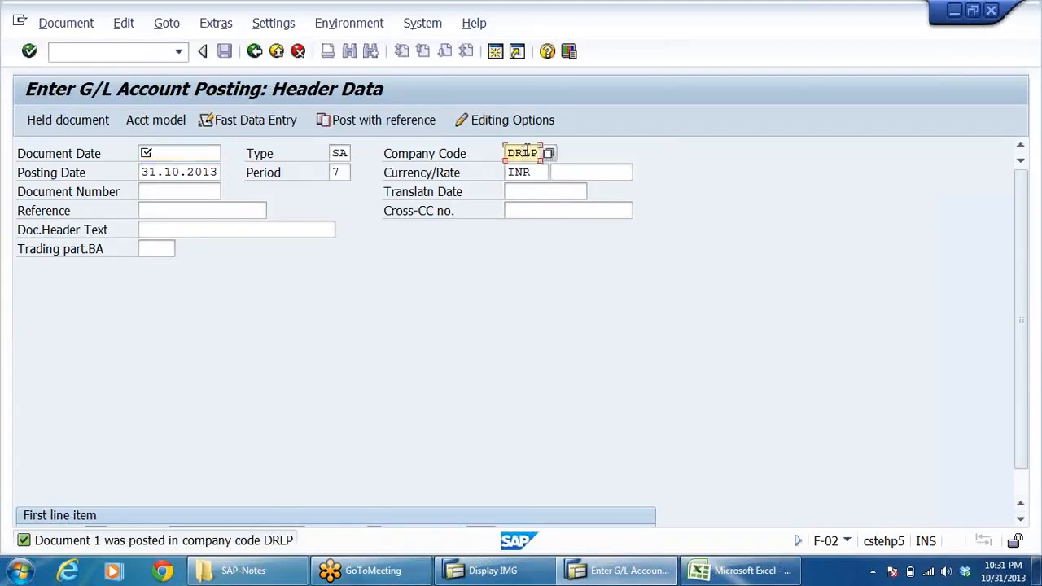
double_click(525, 153)
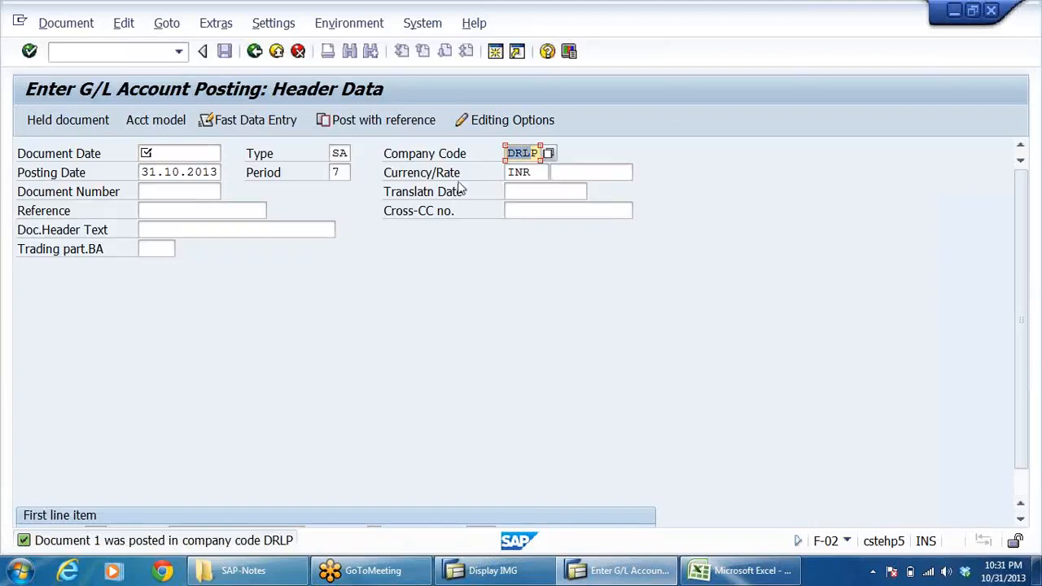
left_click(254, 51)
left_click(336, 376)
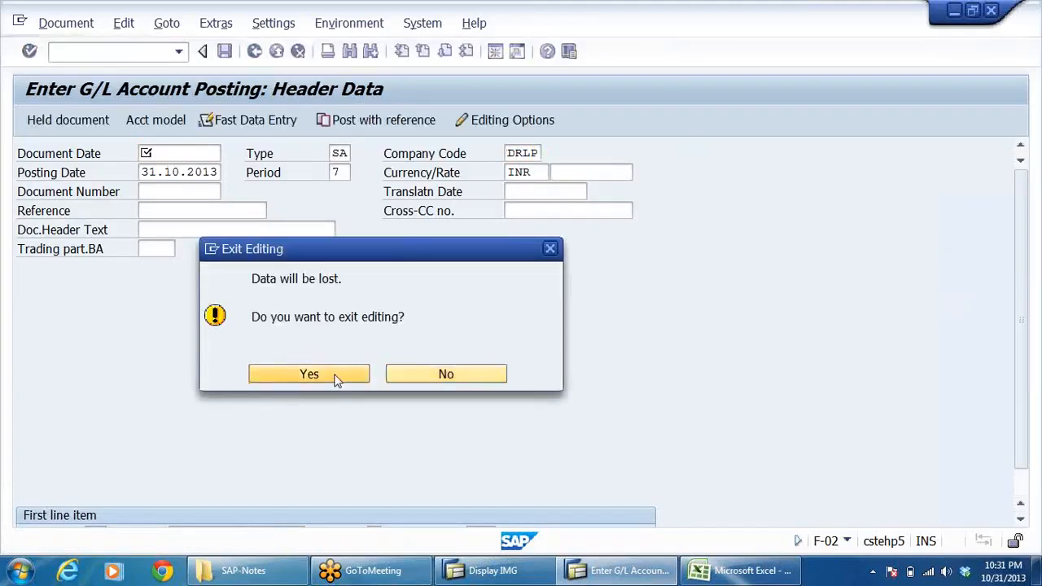
- Switch to the DRL_GRP workbook in Excel and examine the DRLB books and inter-company account on the Inter Com Postings sheet
left_click(737, 570)
left_click(200, 533)
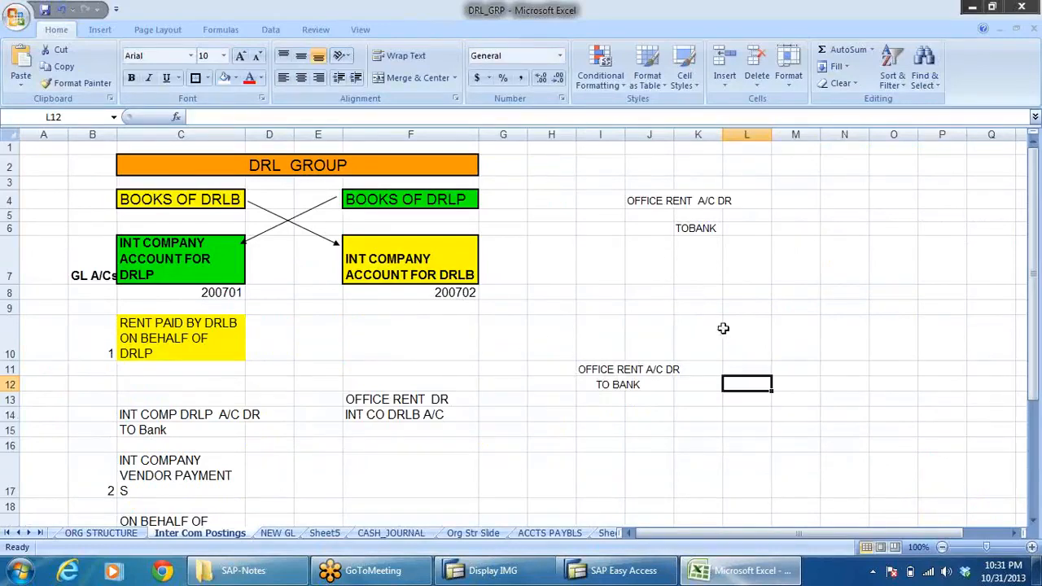
left_click(195, 200)
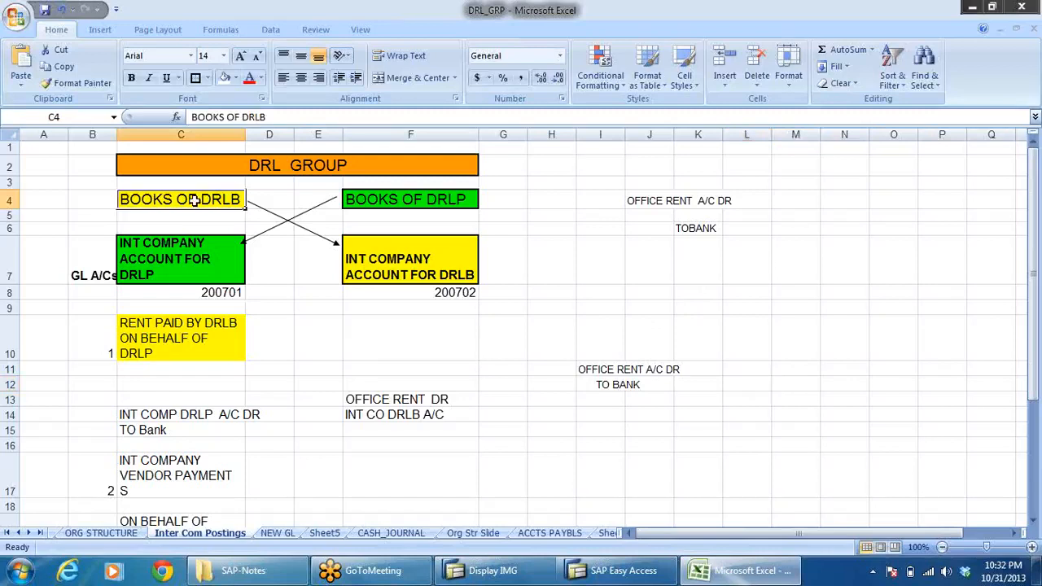
left_click(431, 272)
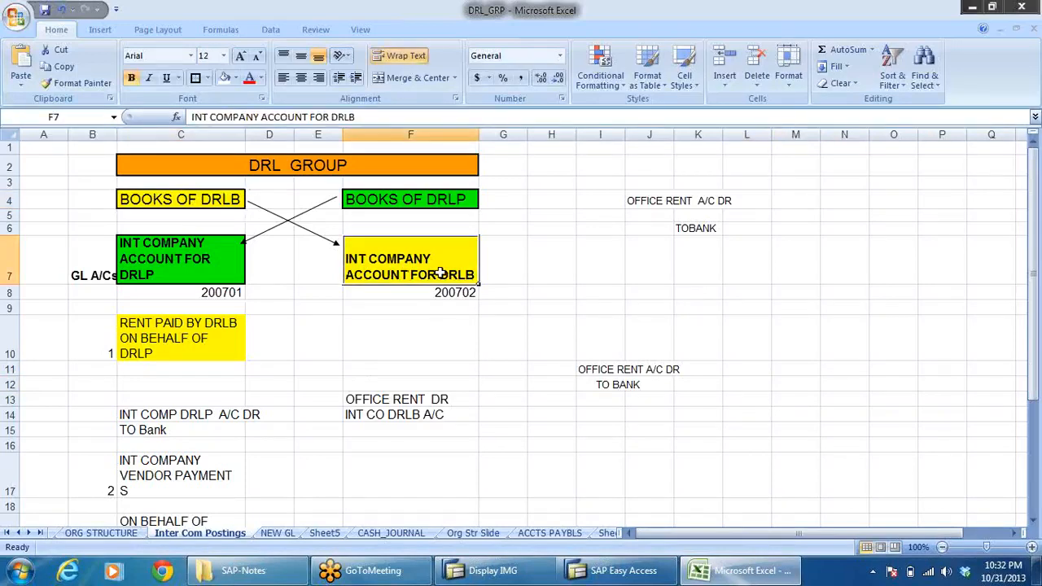
- Examine the inter-company account kept in each of the DRLB and DRLP books and the GL account number assigned to each
left_click(236, 207)
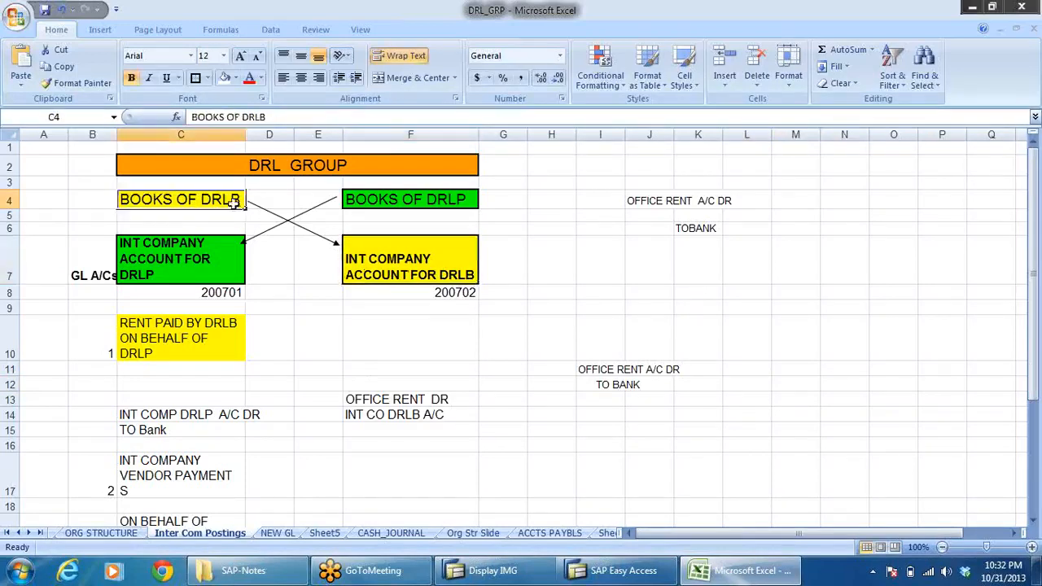
left_click(202, 265)
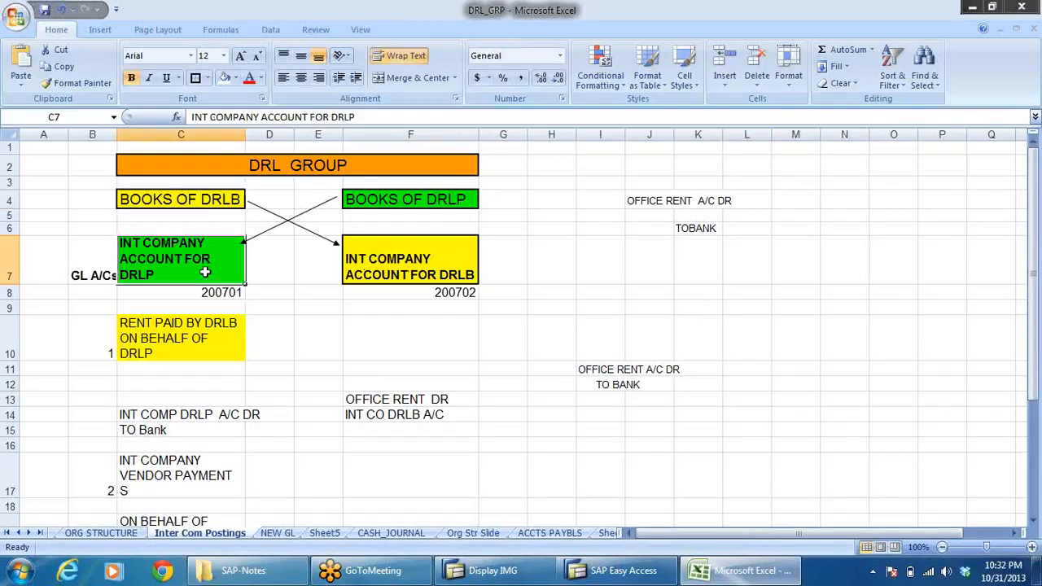
left_click(470, 200)
left_click(436, 281)
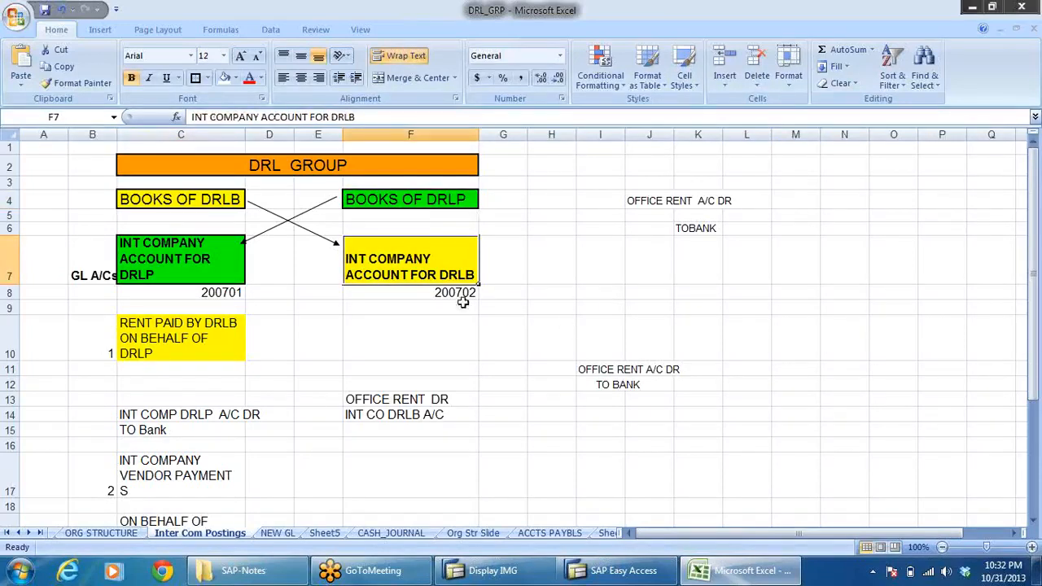
left_click(220, 294)
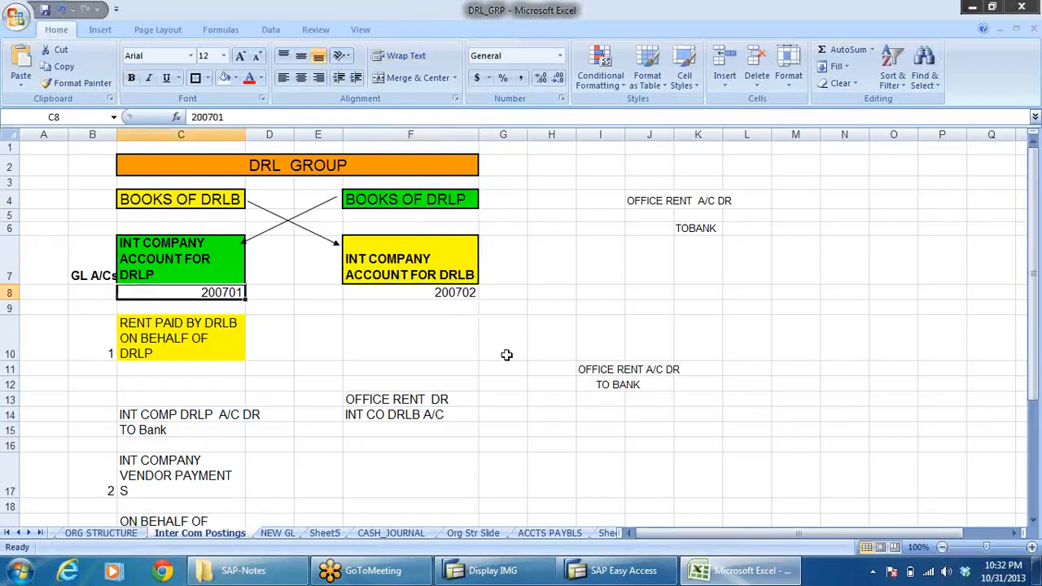
left_click(453, 293)
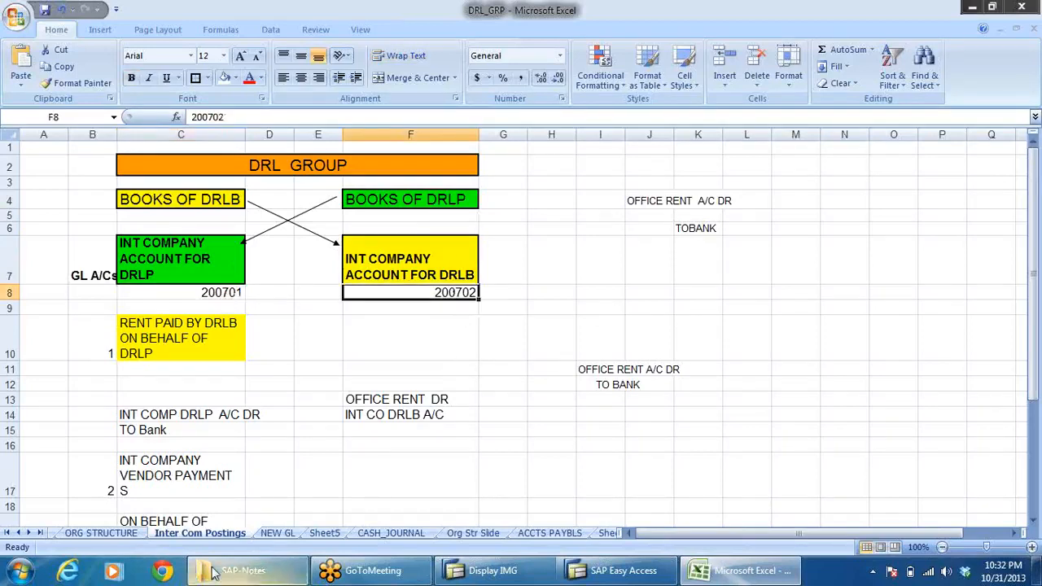
left_click(379, 570)
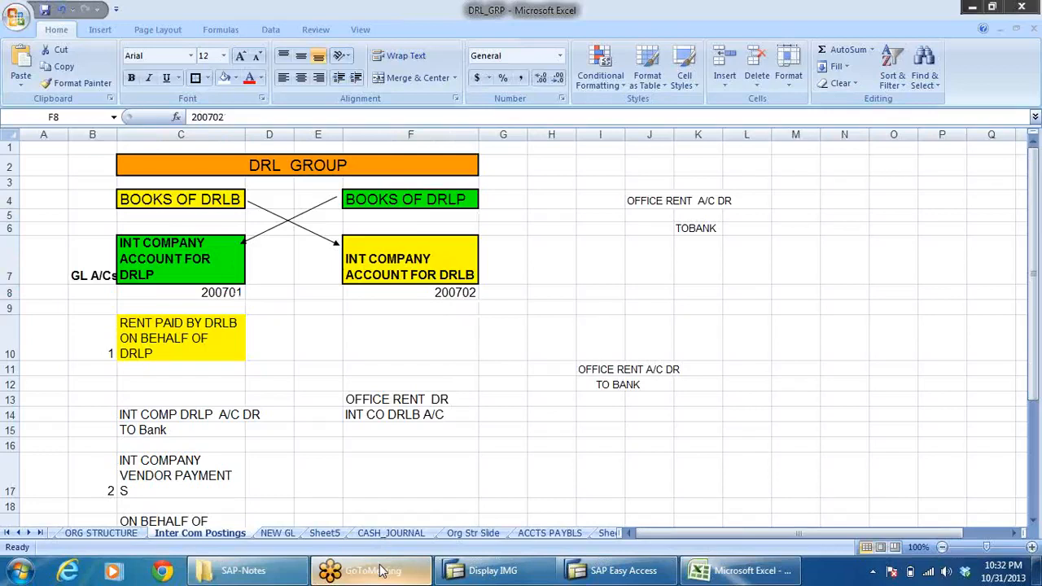
left_click(417, 326)
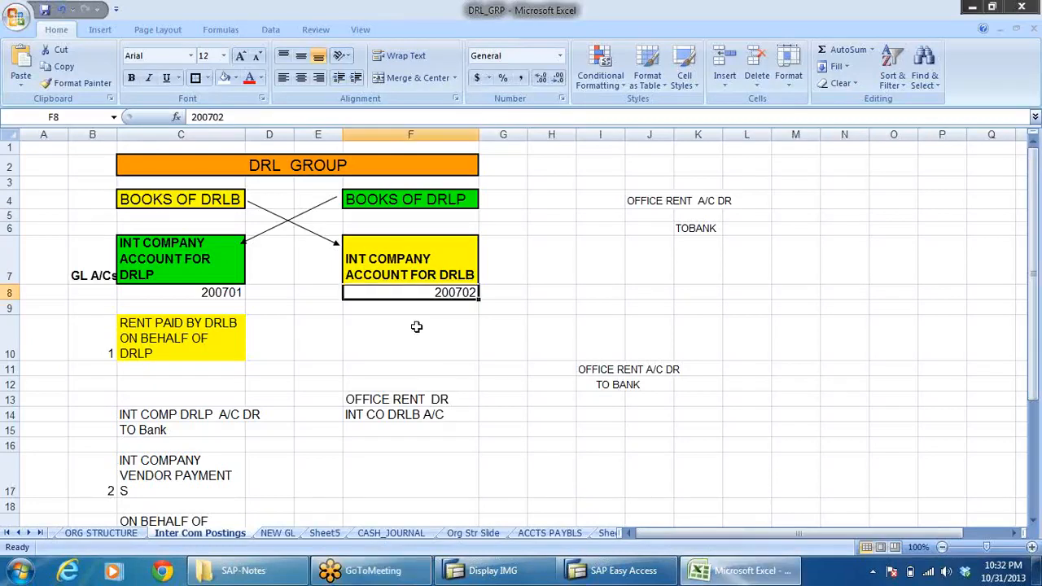
left_click(214, 293)
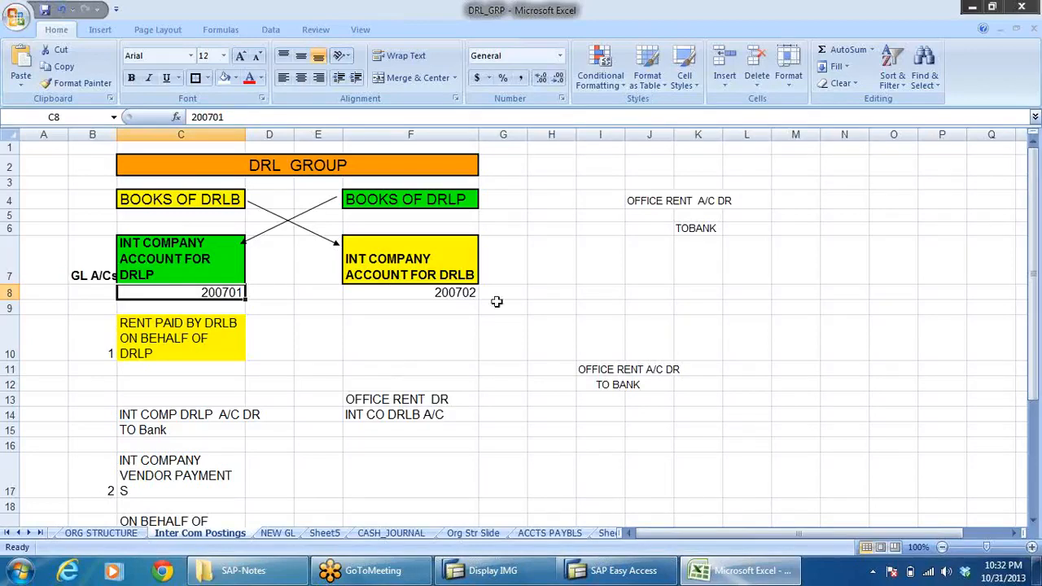
left_click(1032, 38)
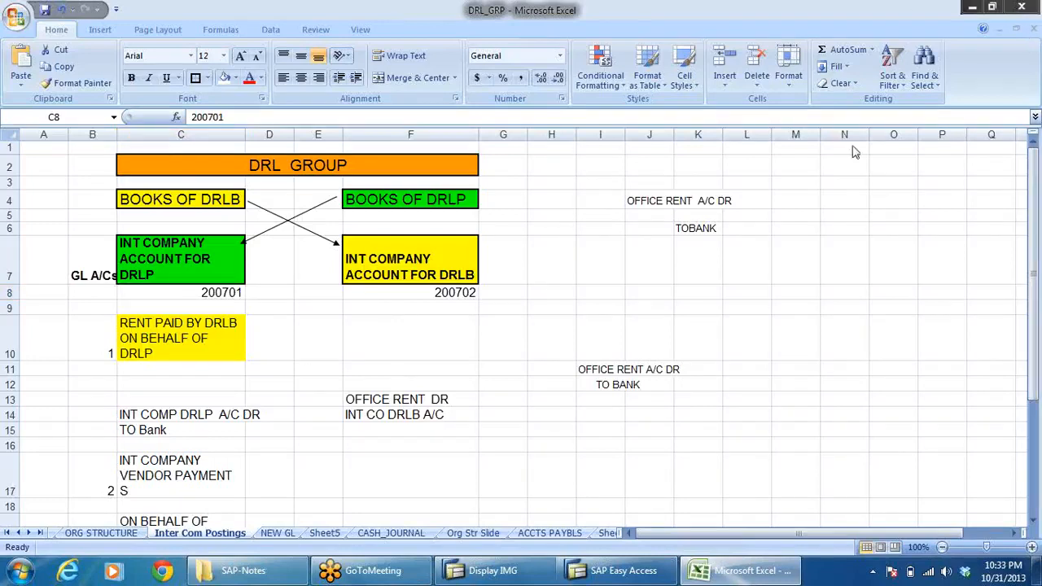